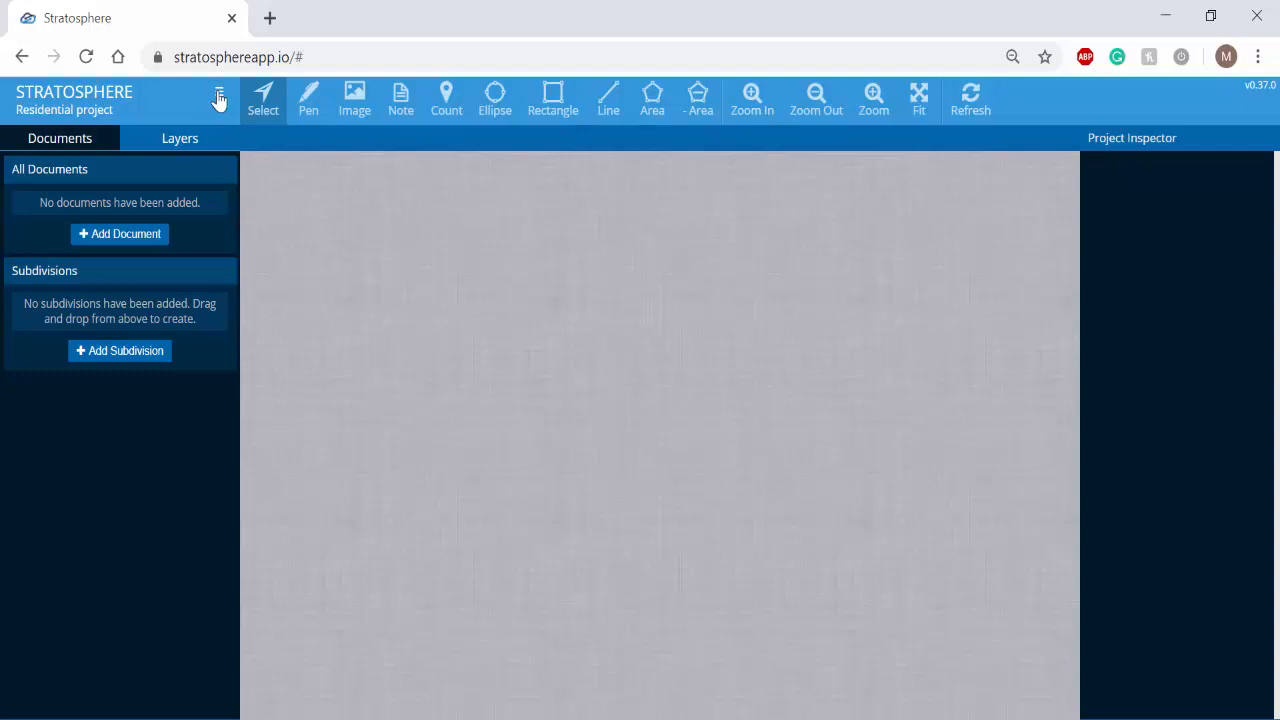
pyautogui.click(219, 97)
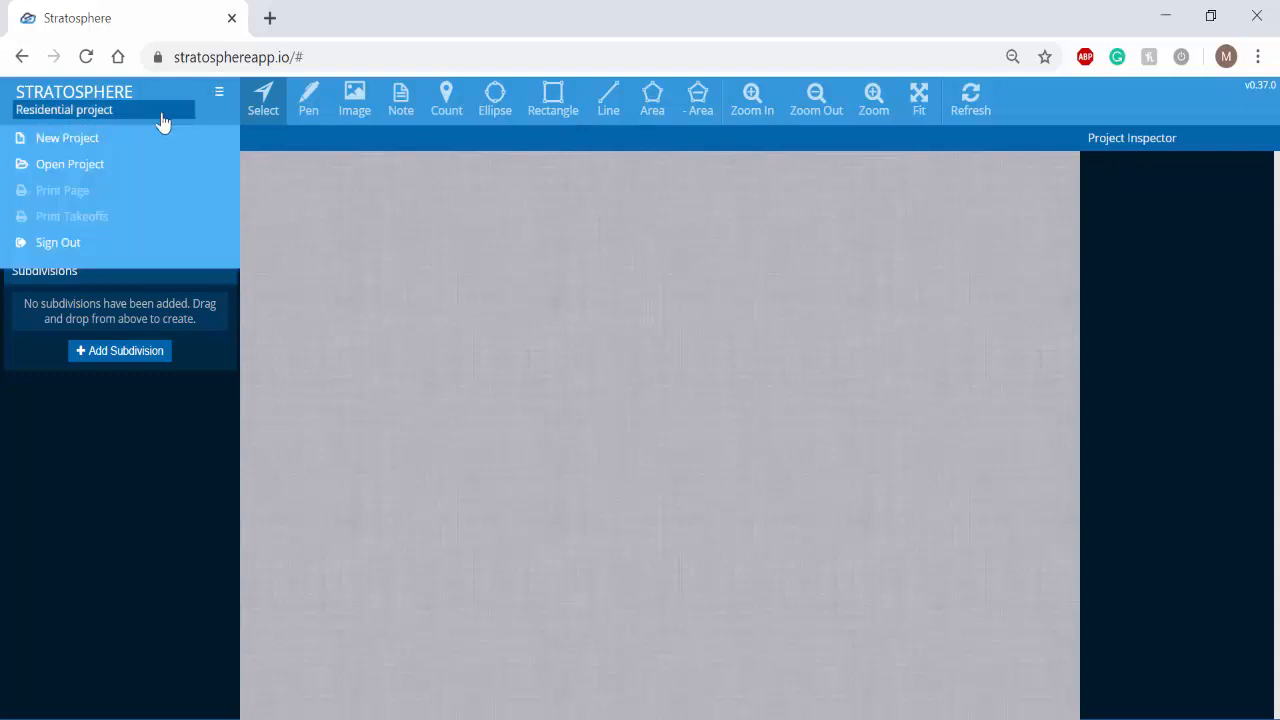
pyautogui.click(465, 260)
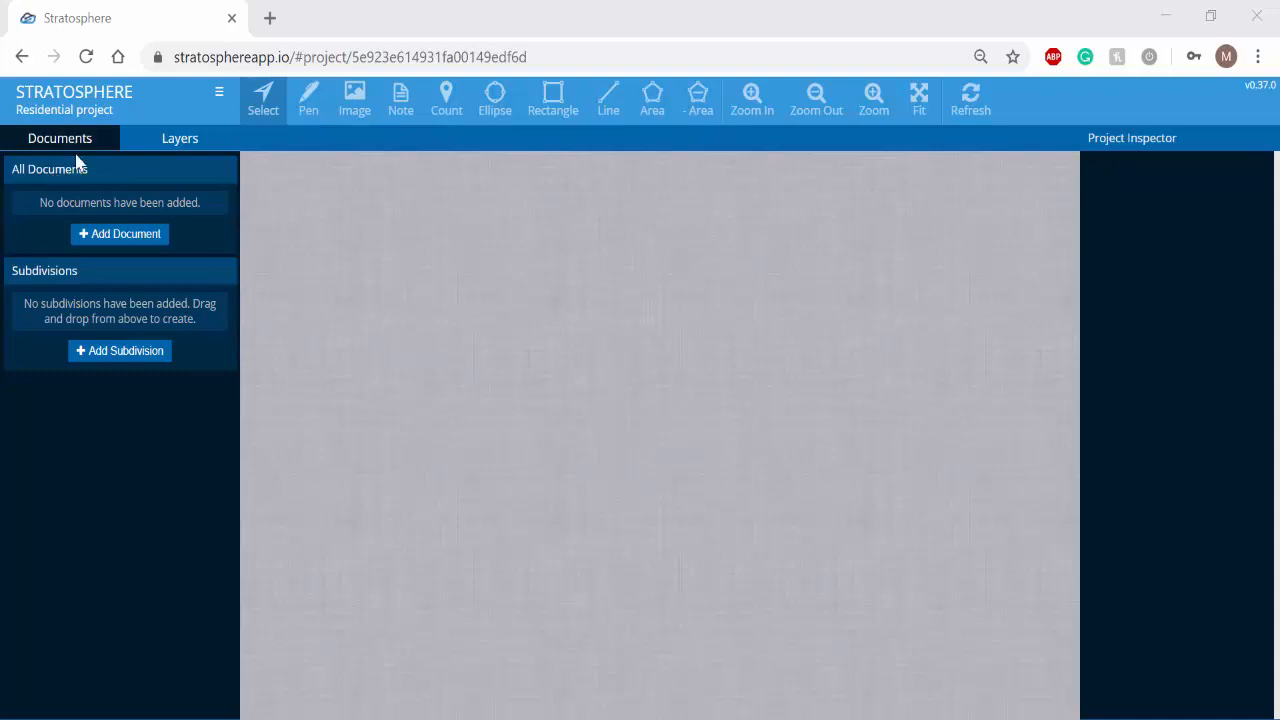
# - Upload Residential floor plan.pdf from the Example images folder and add it to the project as a document
pyautogui.click(118, 236)
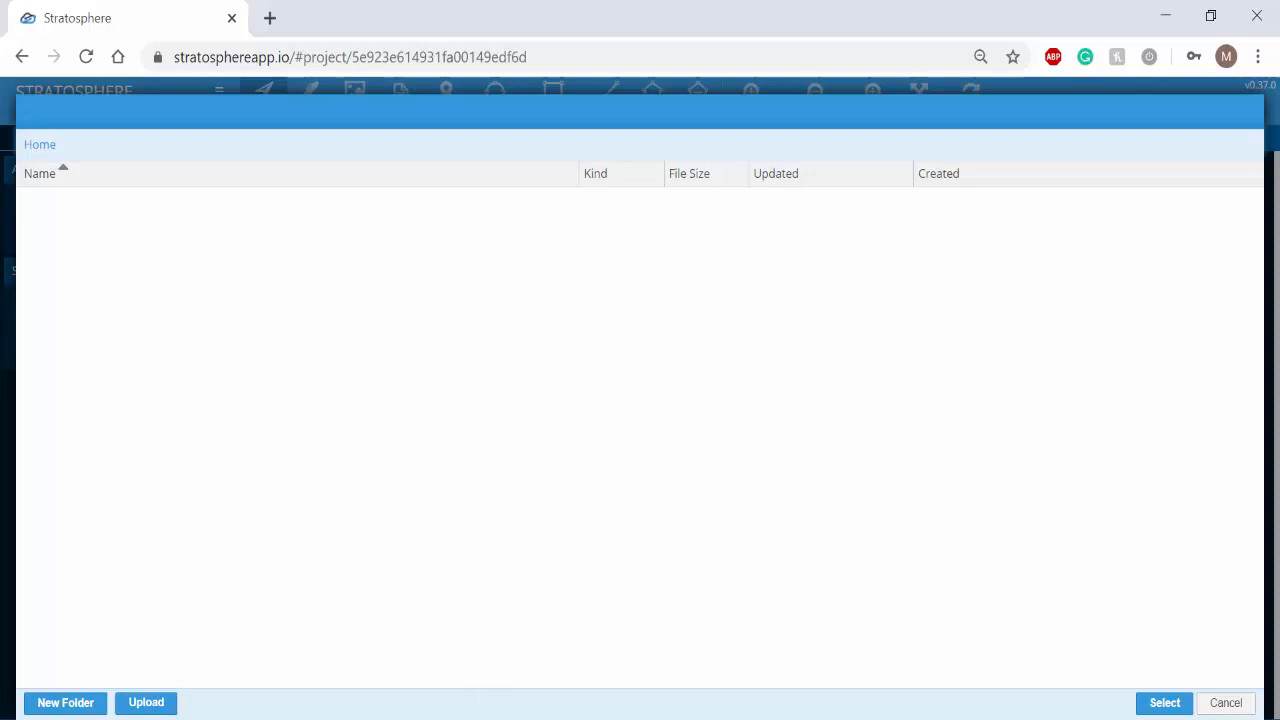
pyautogui.hotkey('alt', 'Tab')
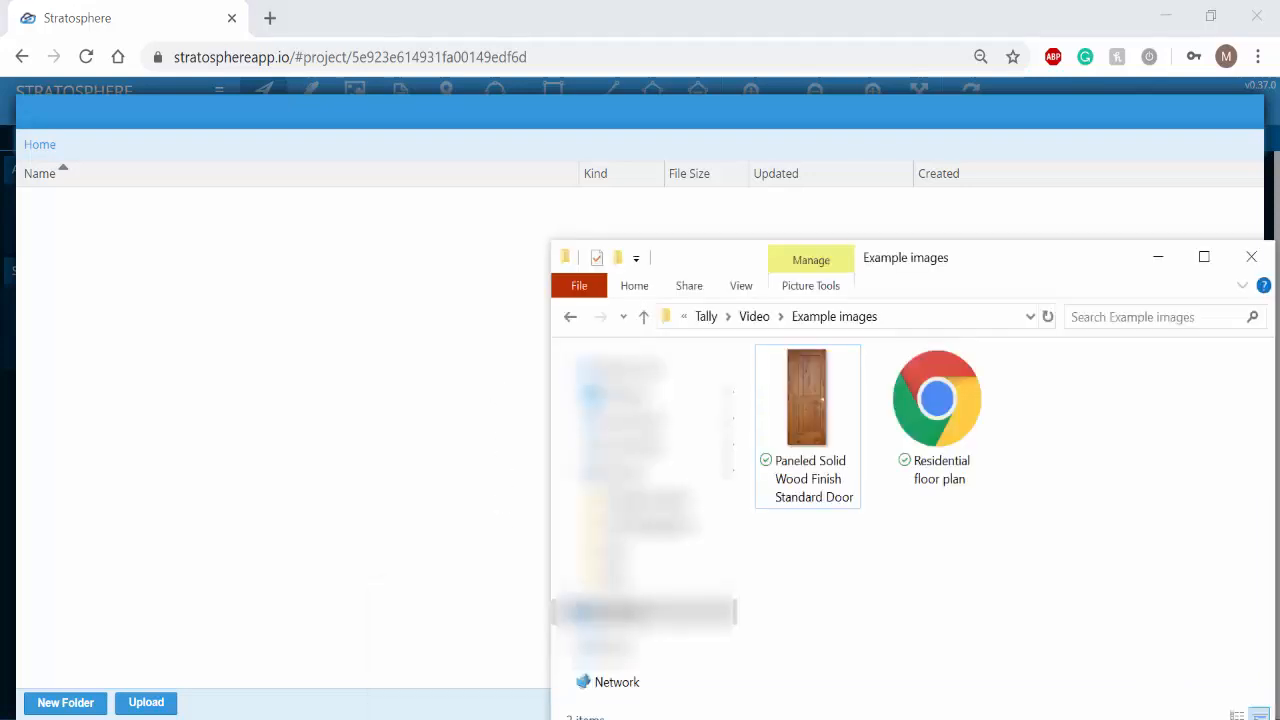
pyautogui.click(945, 428)
pyautogui.moveTo(945, 428); pyautogui.dragTo(329, 374)
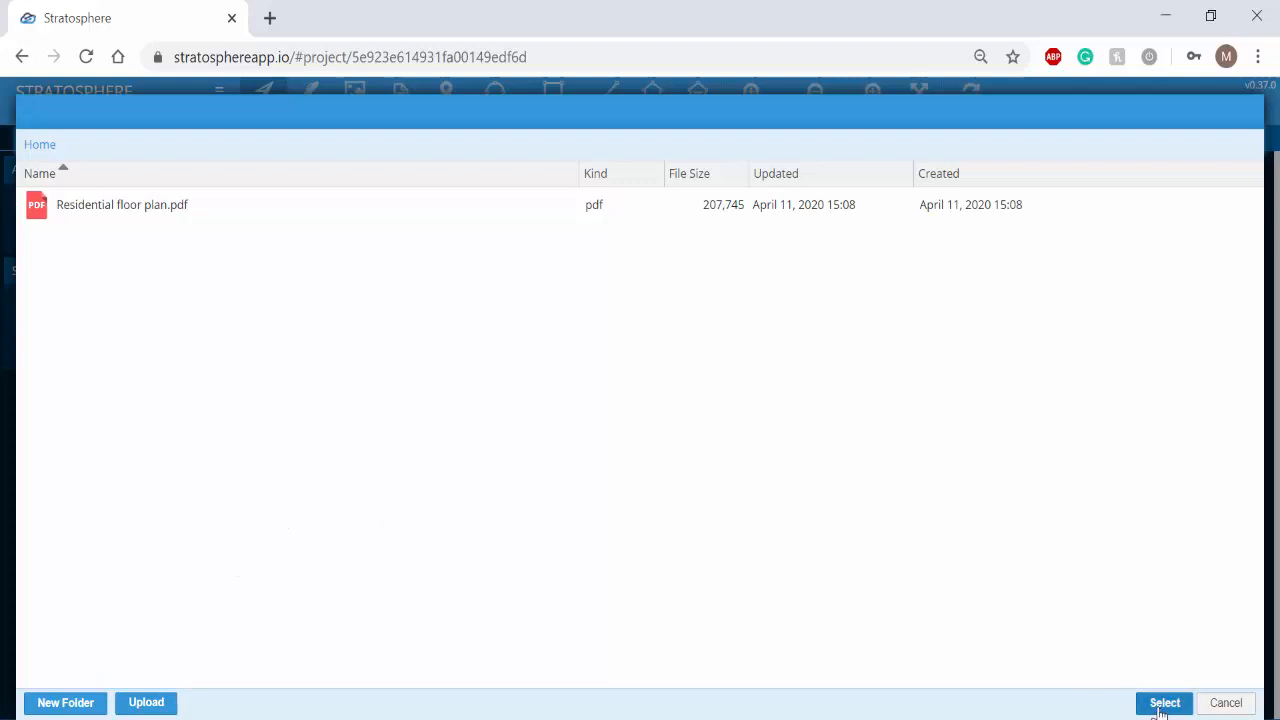
pyautogui.click(371, 212)
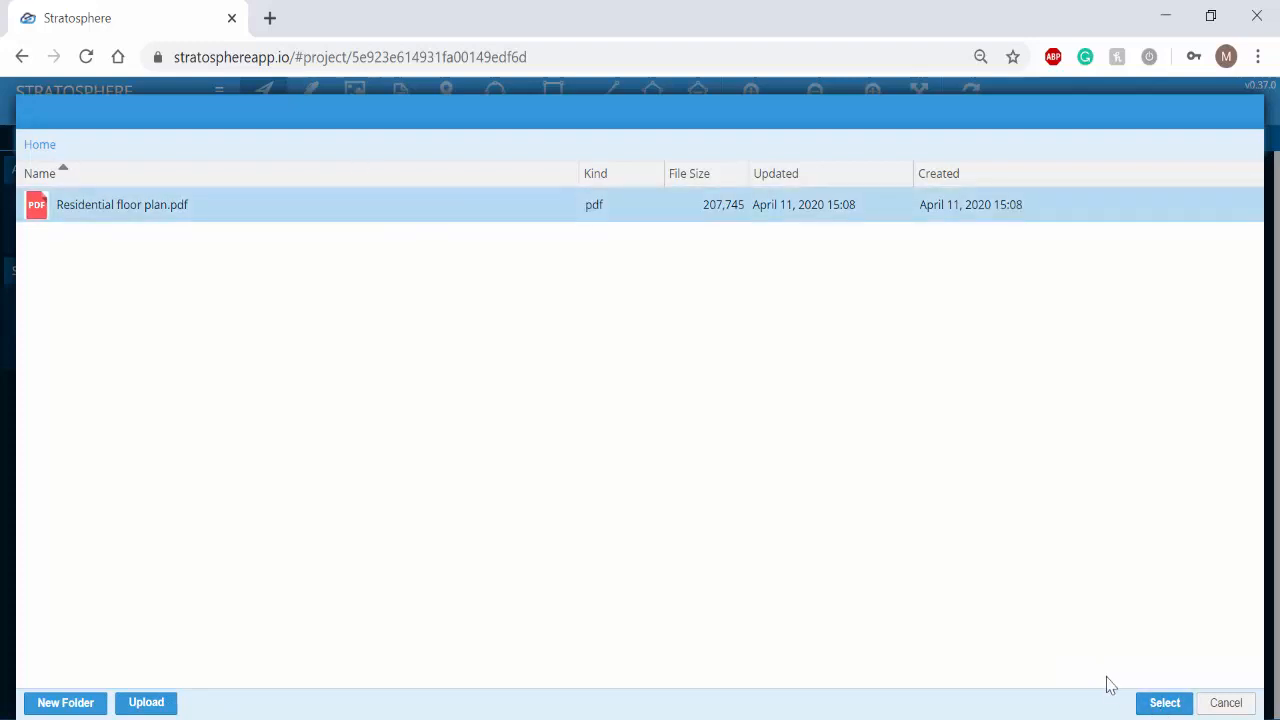
pyautogui.click(1163, 703)
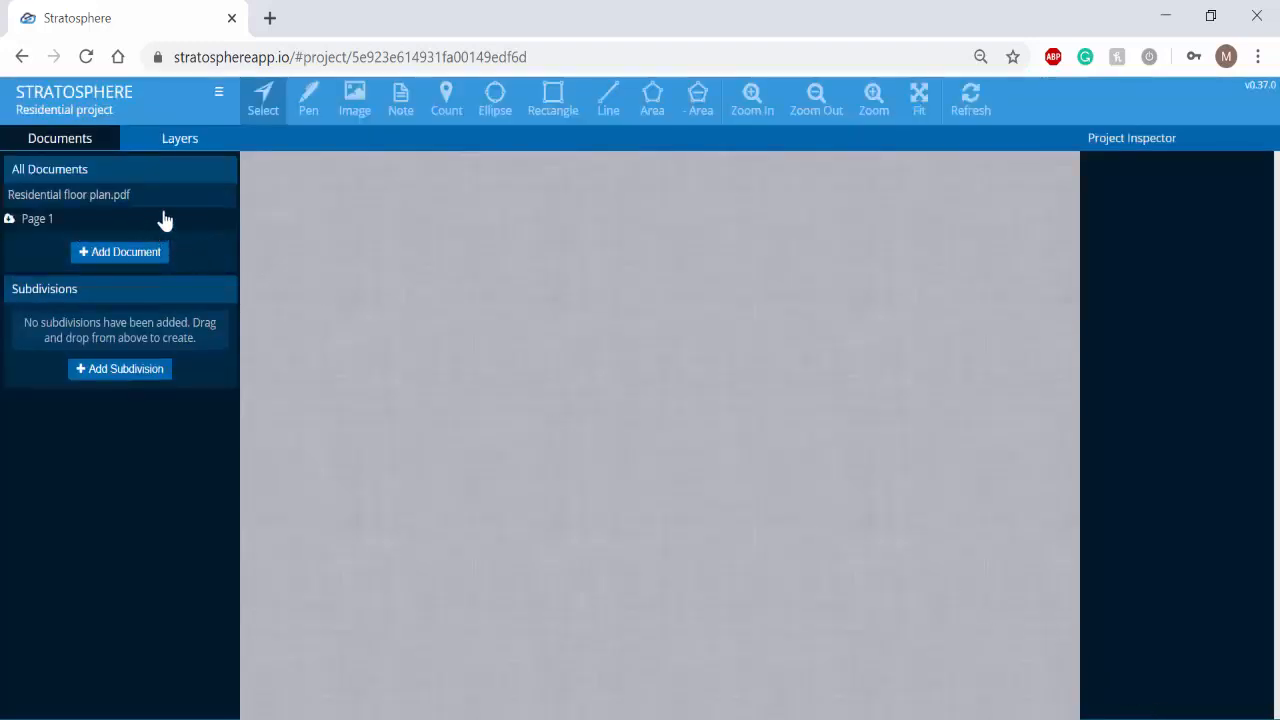
# - Open Page 1 of the residential floor plan and rename the page "Ground floor"
pyautogui.click(38, 221)
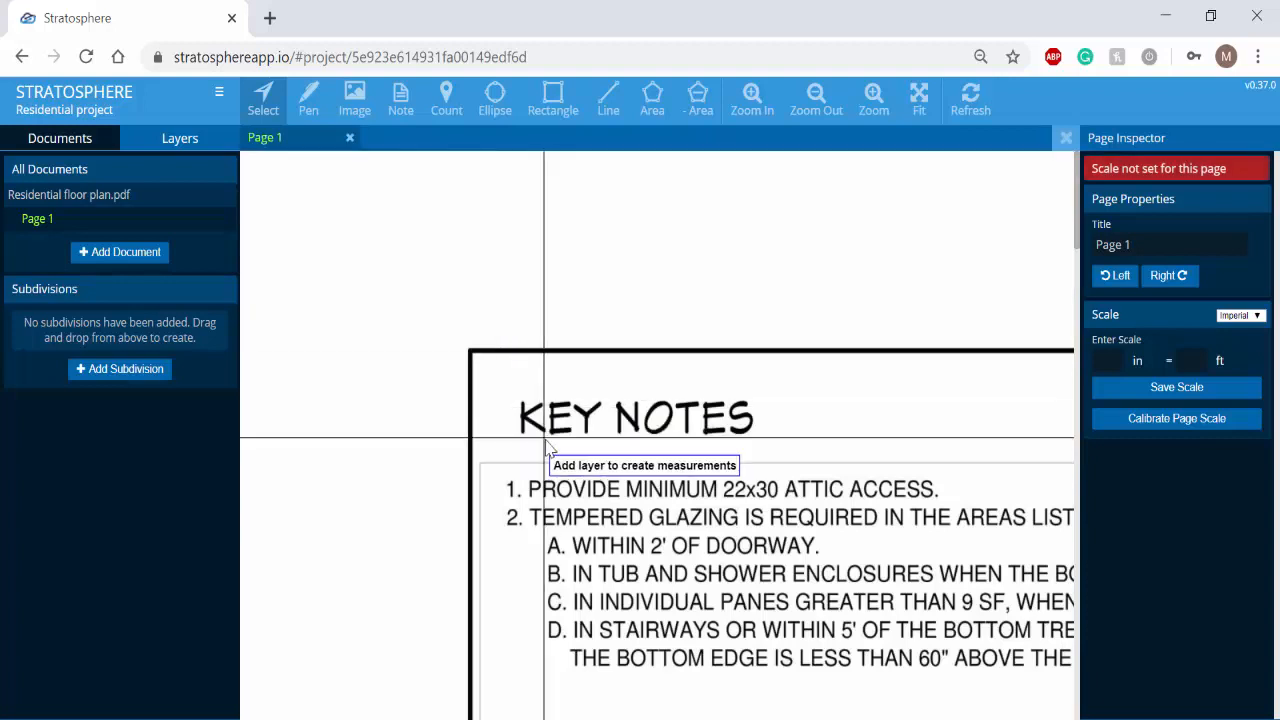
pyautogui.scroll(-3, 551, 450)
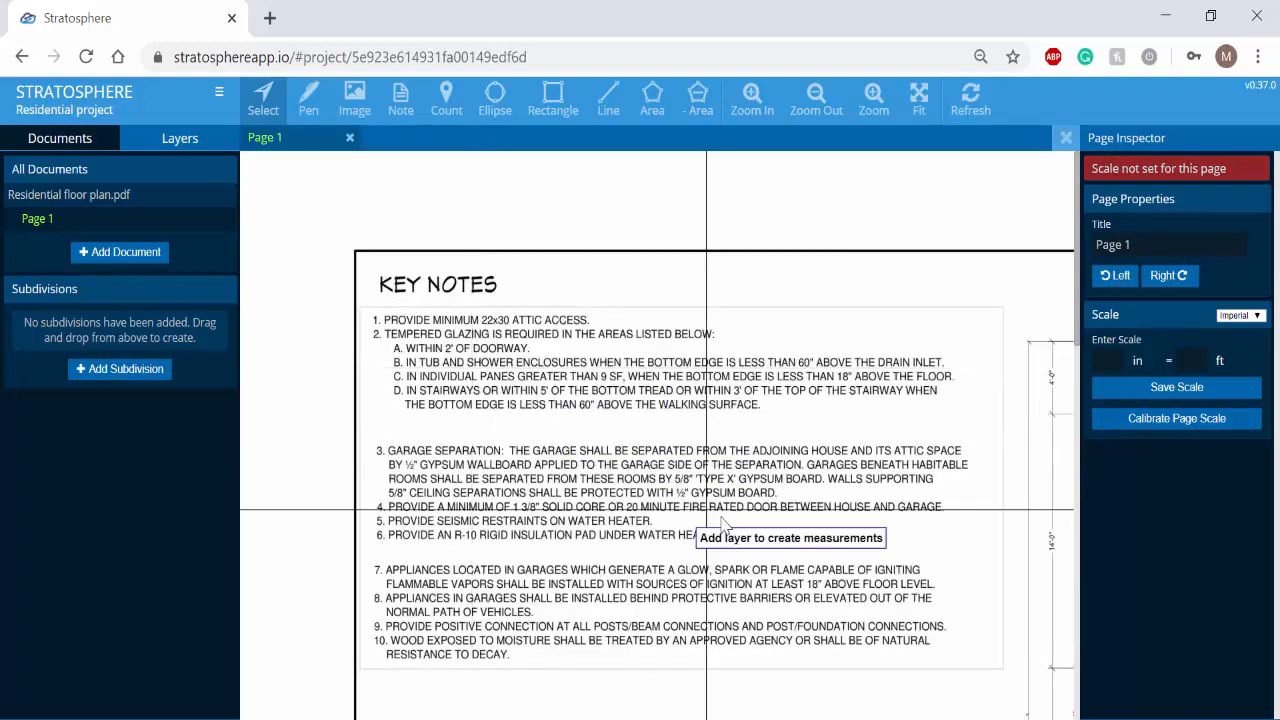
pyautogui.moveTo(803, 541); pyautogui.dragTo(491, 498)
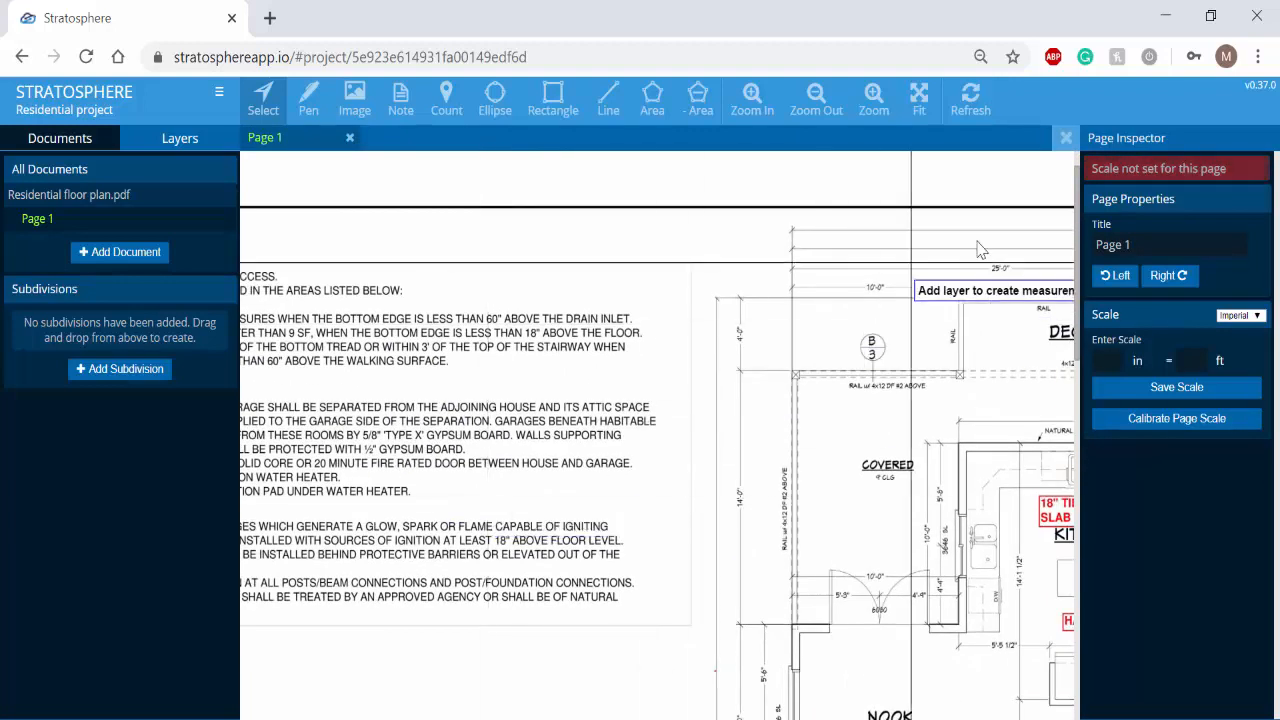
pyautogui.moveTo(1165, 248); pyautogui.dragTo(1078, 243)
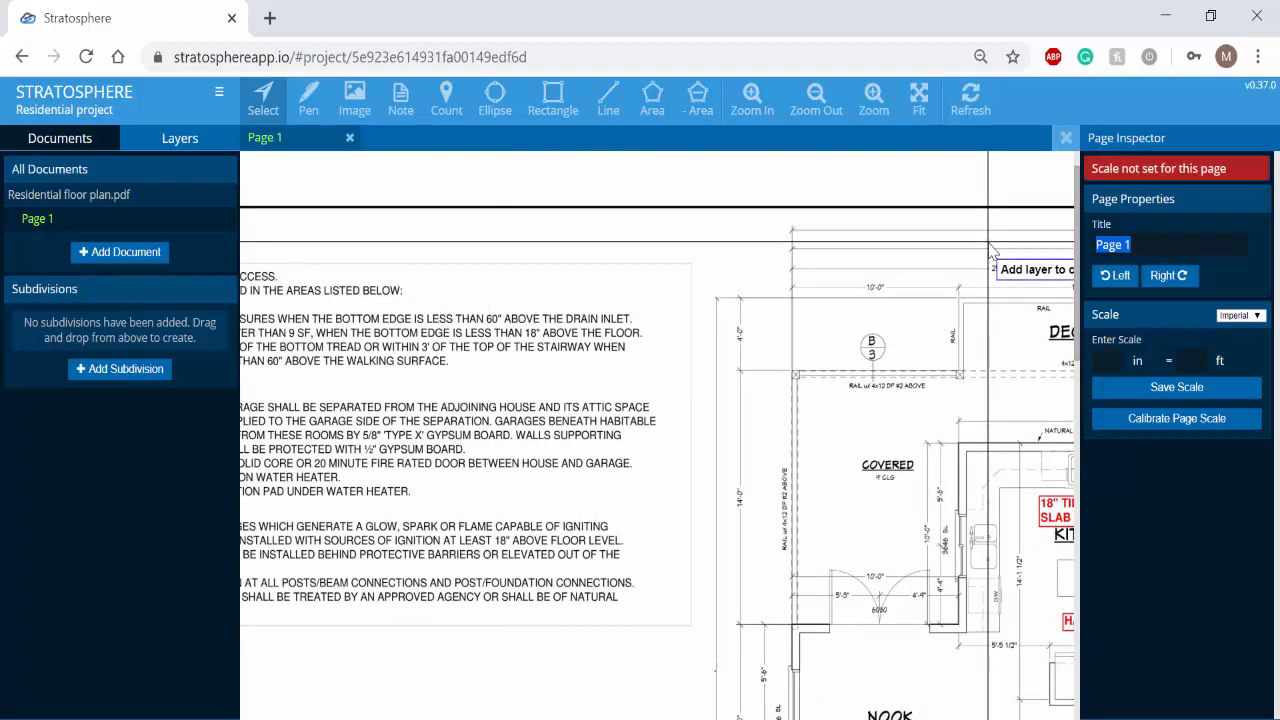
pyautogui.write('Ground floor')
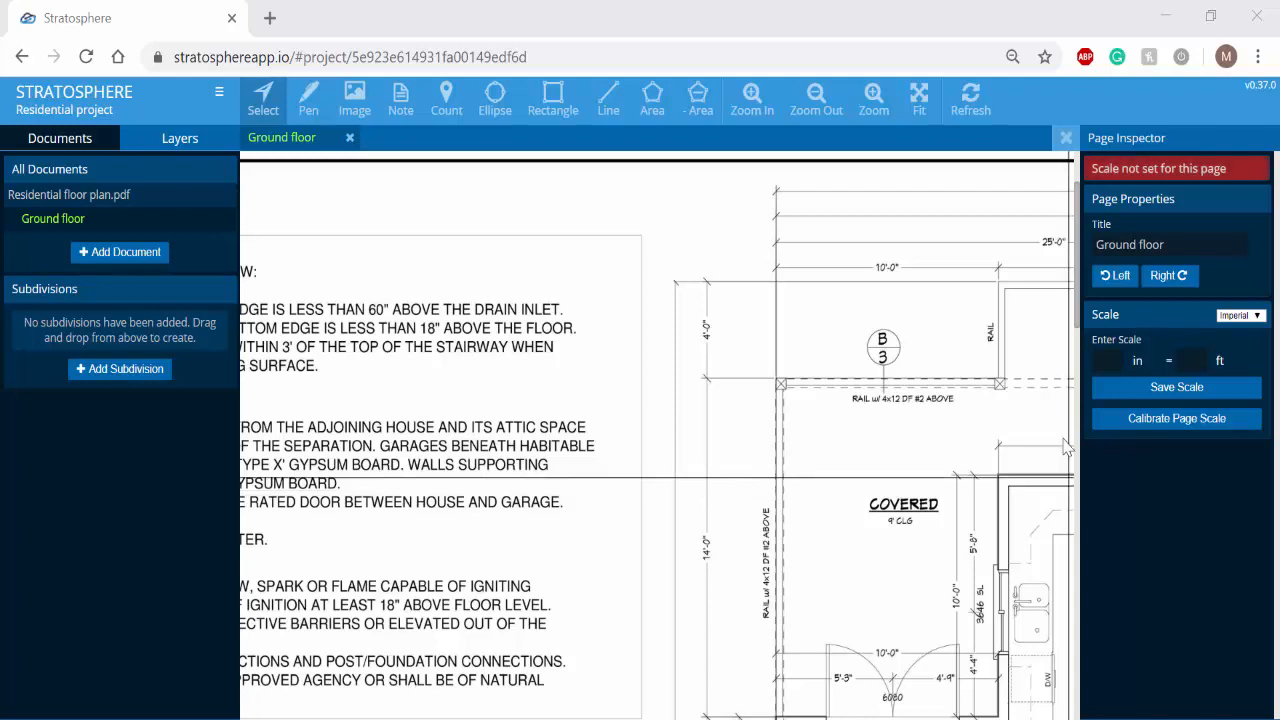
# - Save a page scale of 1/4 in = 1 ft for the Ground floor page and reset it
pyautogui.click(1110, 362)
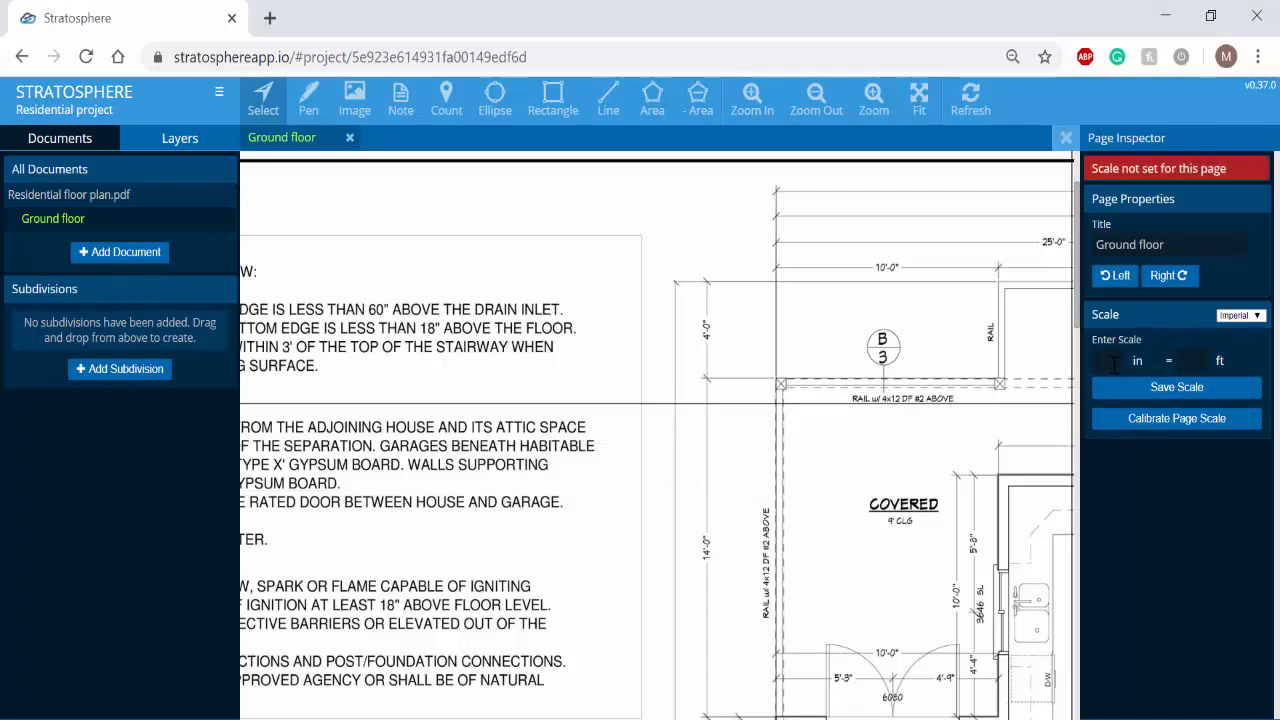
pyautogui.write('1/4')
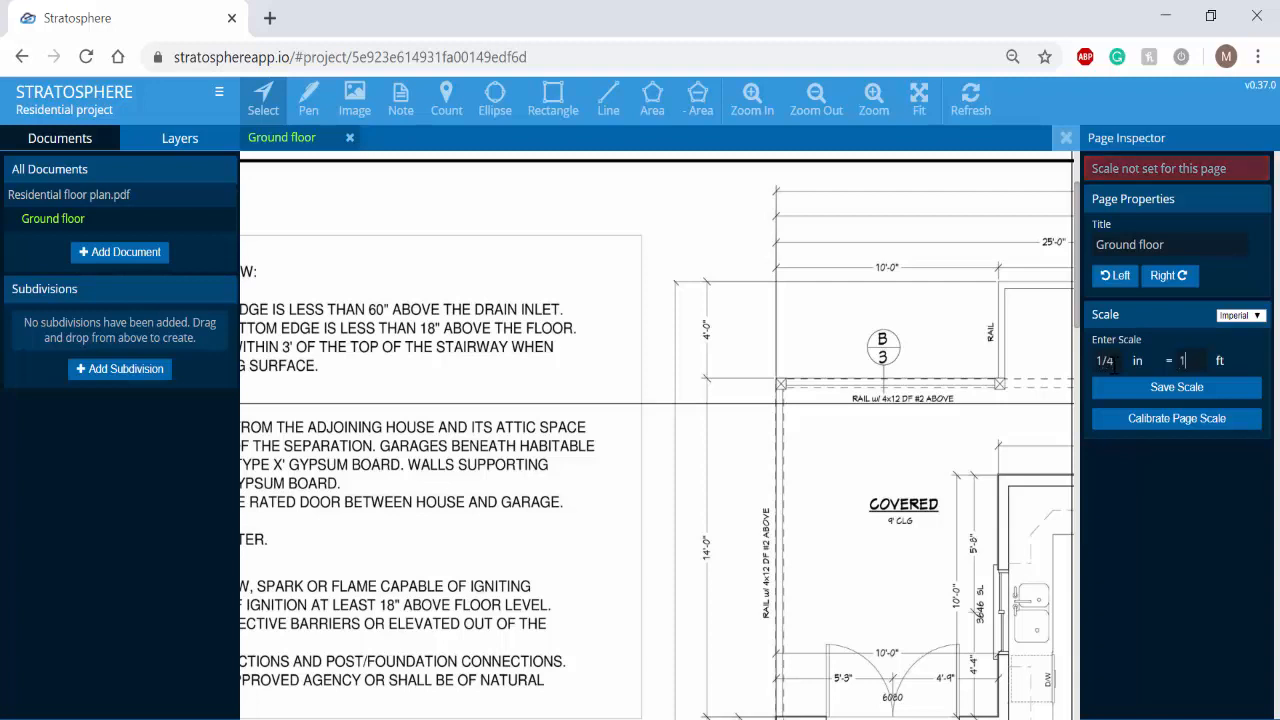
pyautogui.press('Tab')
pyautogui.write('1')
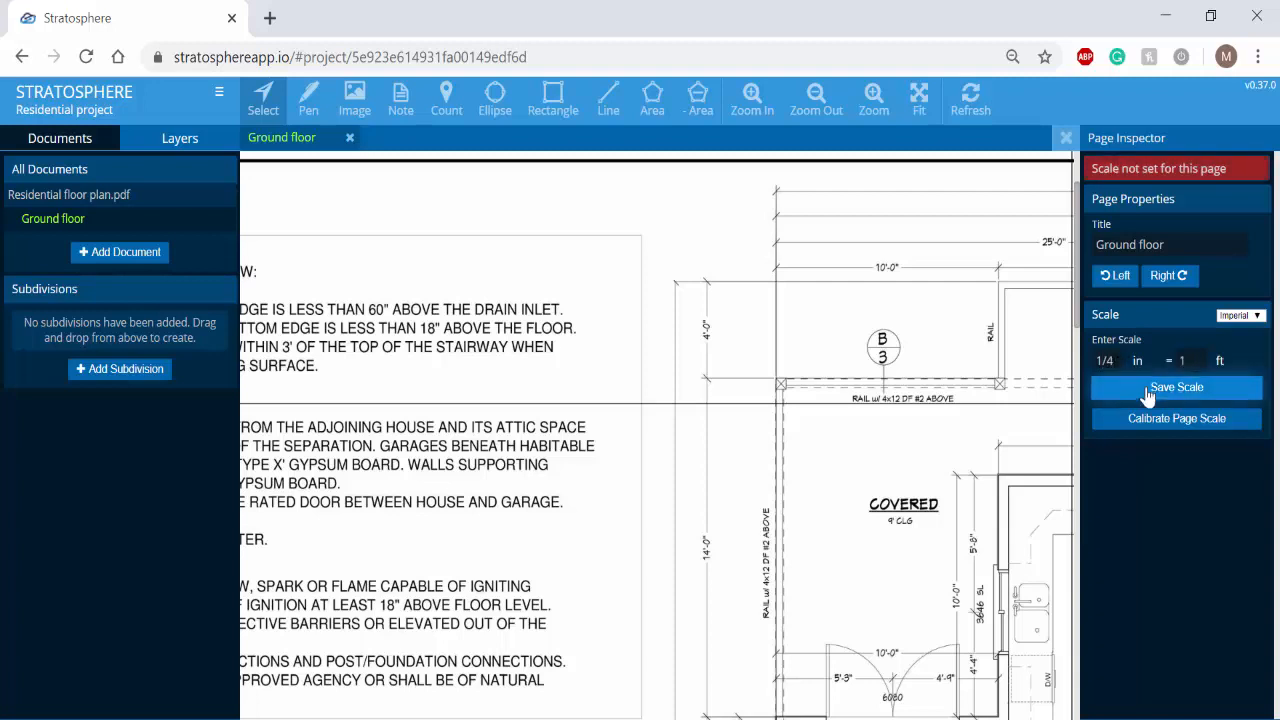
pyautogui.click(1150, 389)
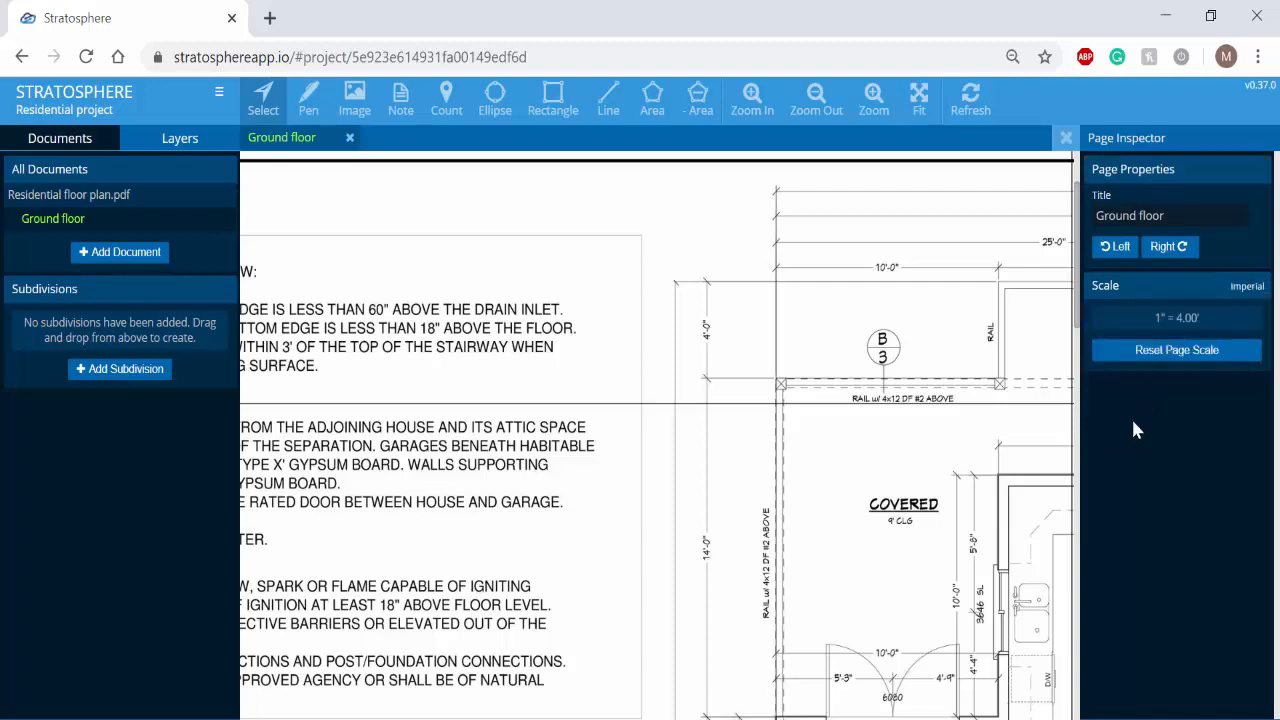
pyautogui.click(1125, 350)
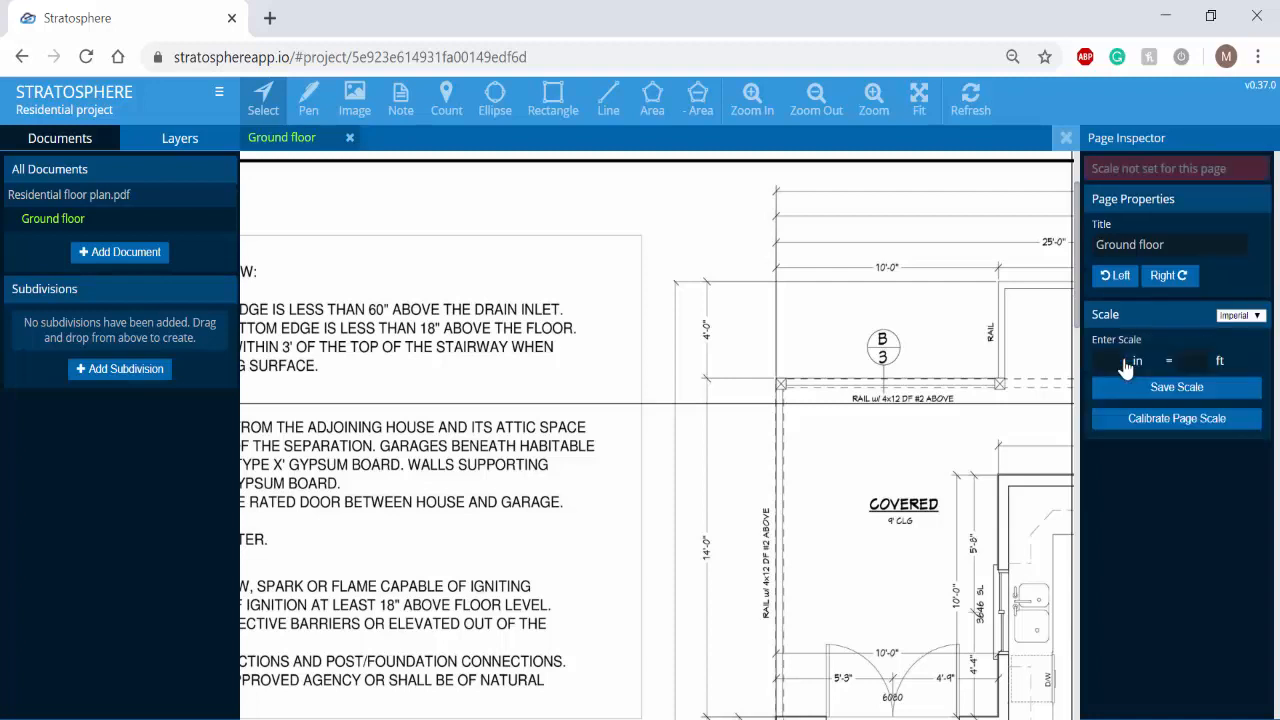
# - Calibrate the page scale along the 10'-0" dimension line above the covered area, using a length of 10 ft
pyautogui.click(1155, 430)
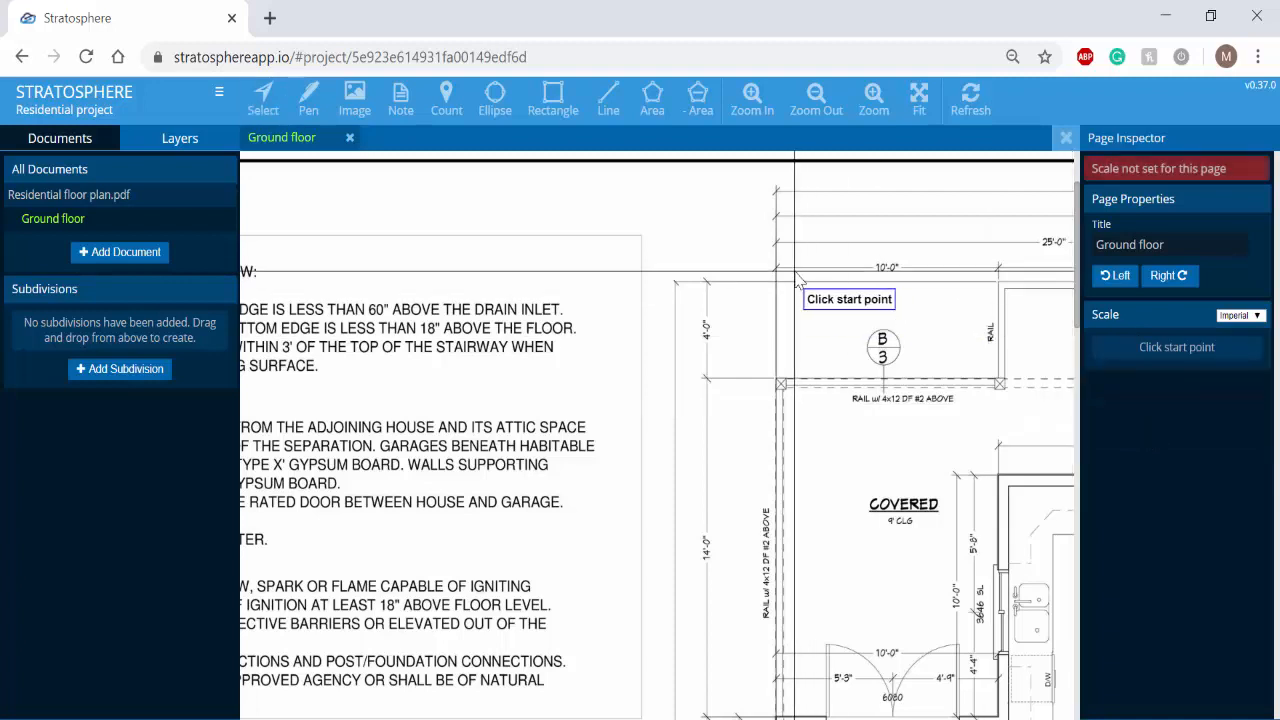
pyautogui.scroll(1, 797, 282)
pyautogui.scroll(1, 797, 282)
pyautogui.scroll(2, 637, 363)
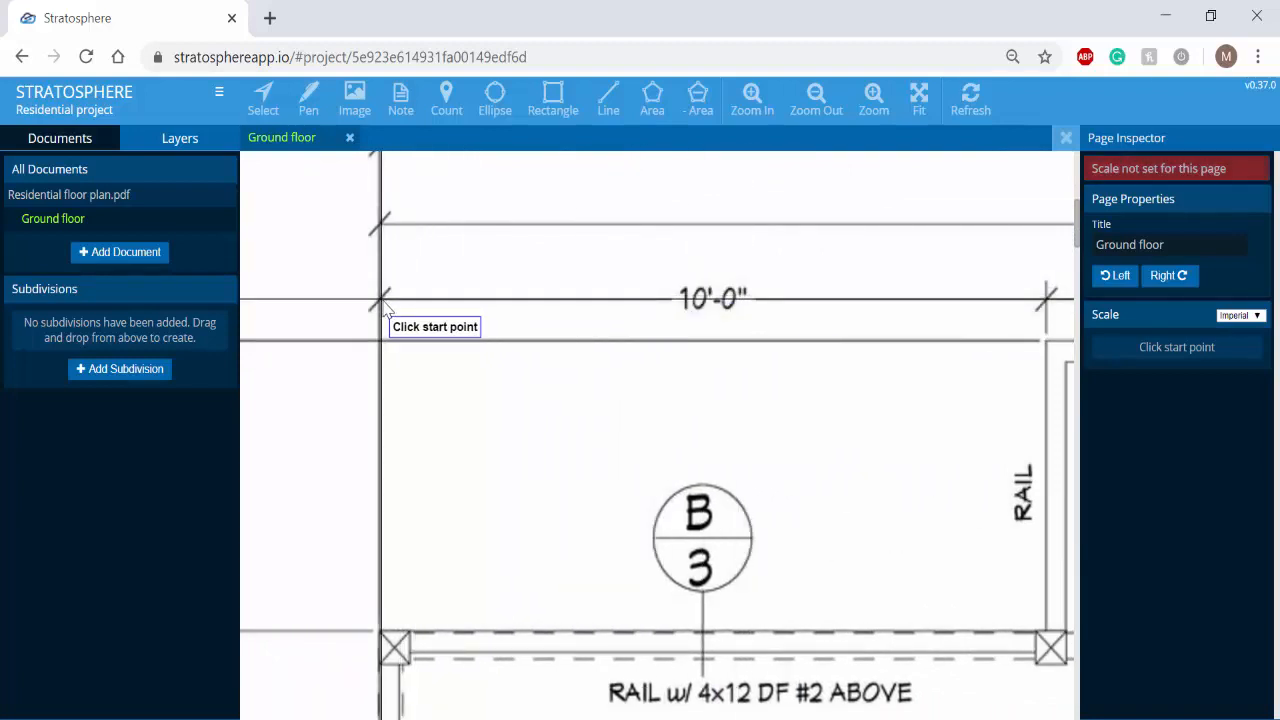
pyautogui.scroll(1, 386, 310)
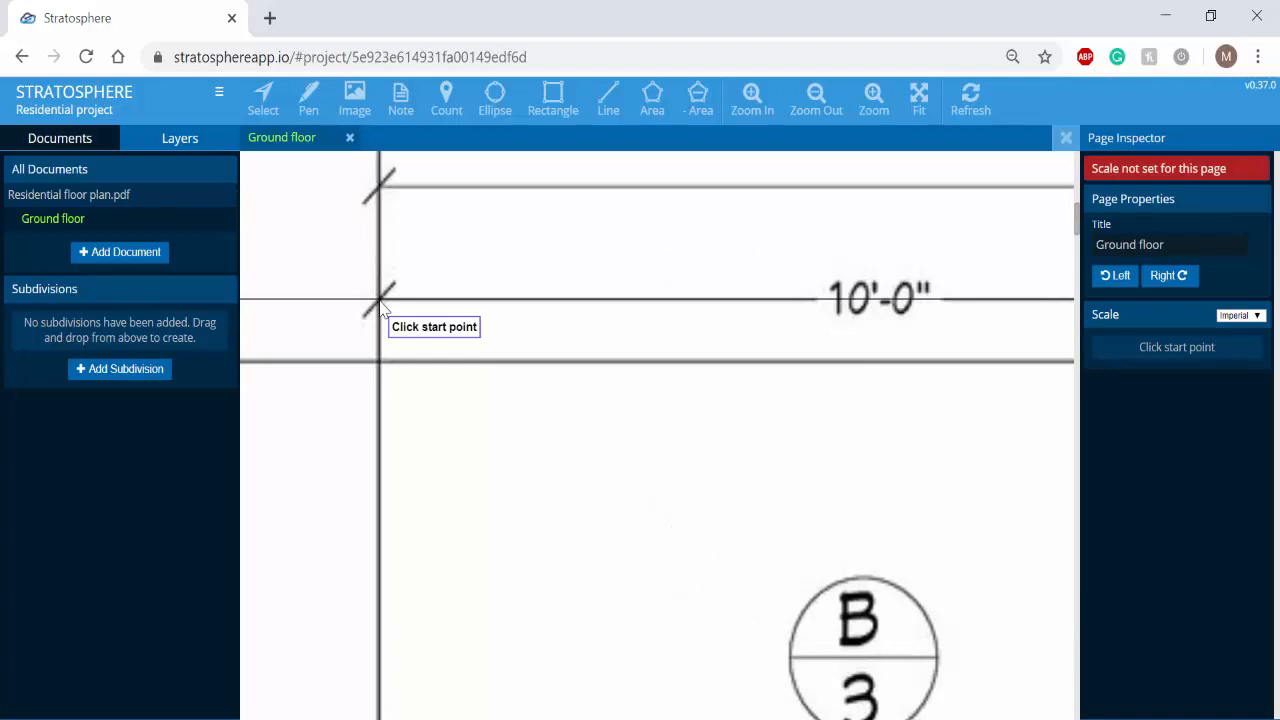
pyautogui.click(380, 300)
pyautogui.moveTo(938, 304); pyautogui.dragTo(485, 264)
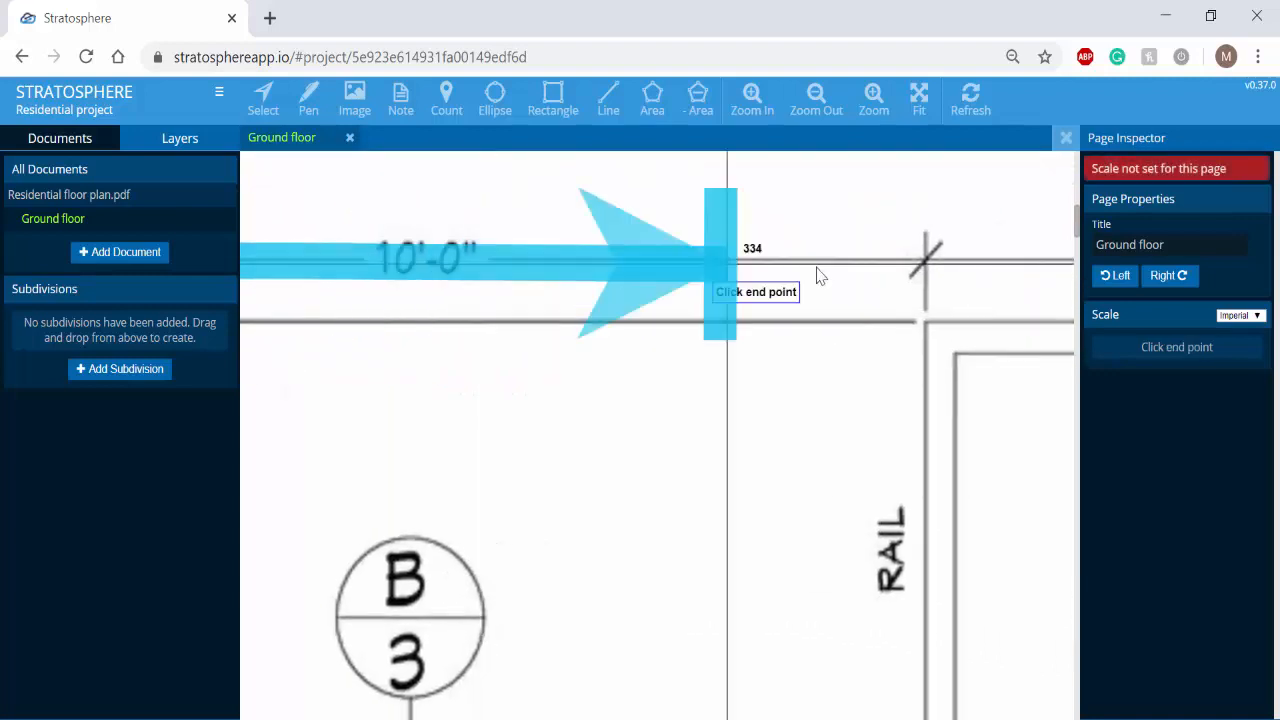
pyautogui.click(926, 263)
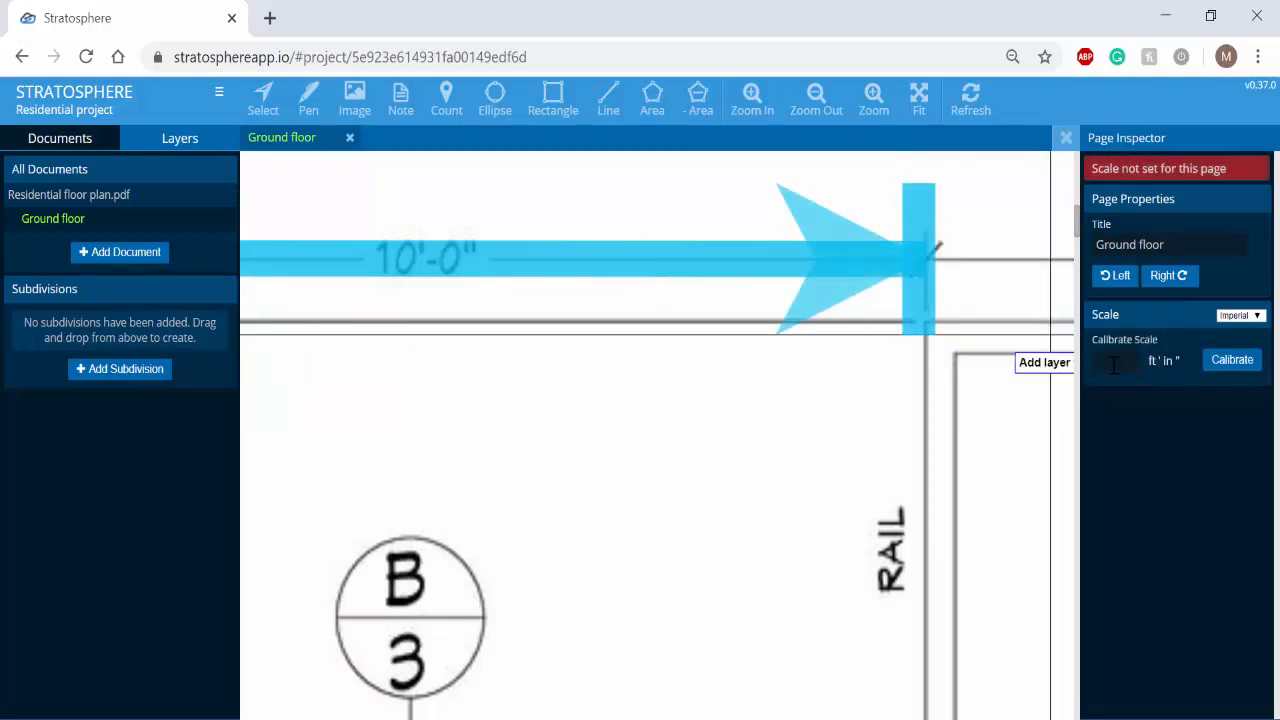
pyautogui.write('10')
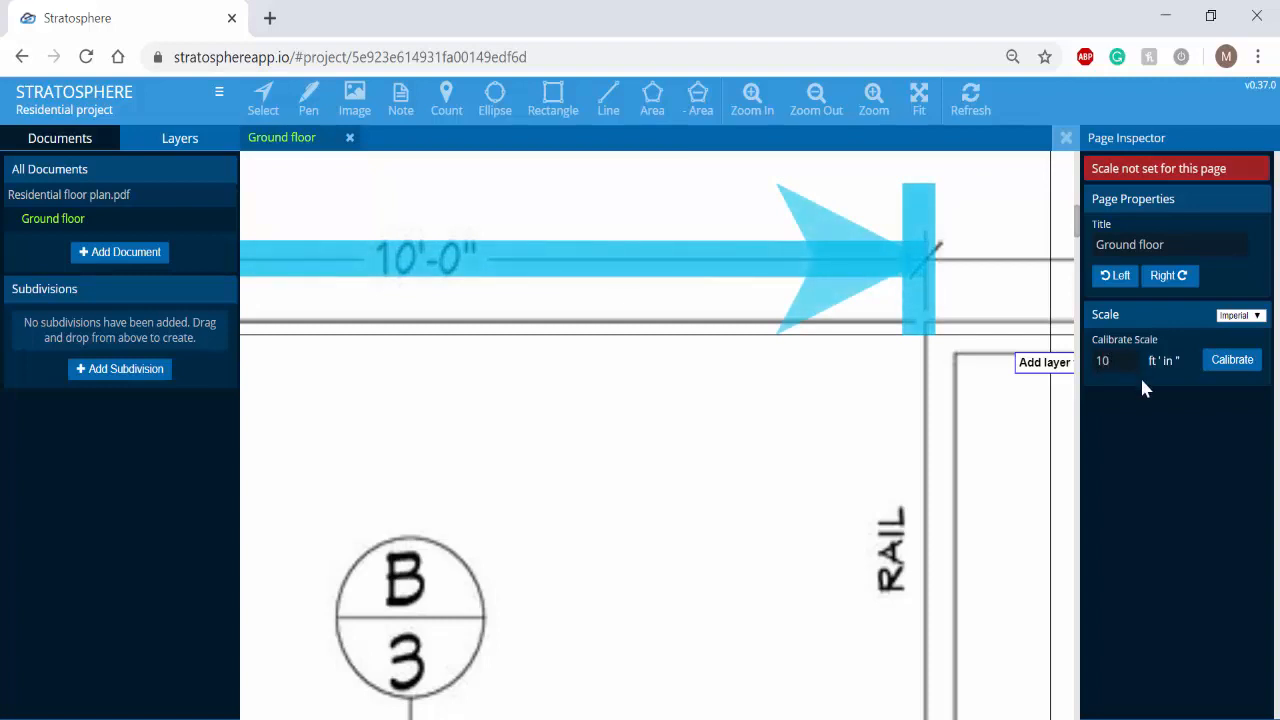
pyautogui.click(1232, 366)
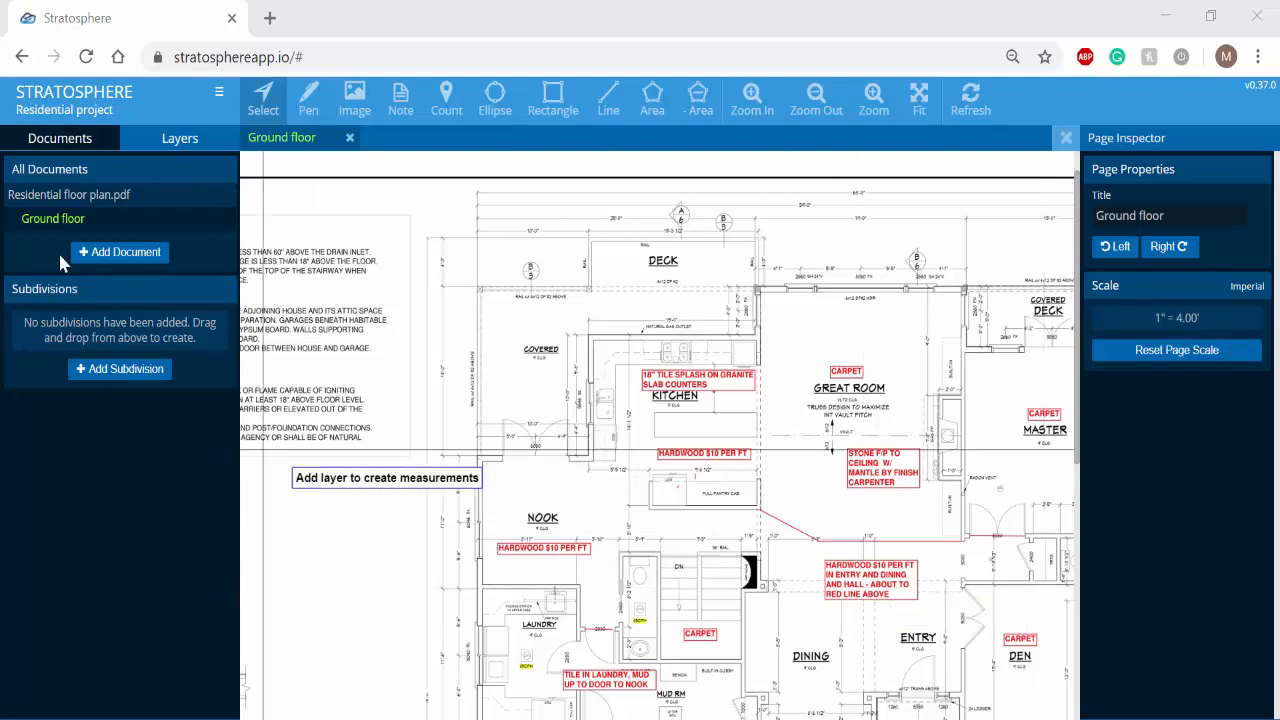
# - Add four new measurement layers to the project
pyautogui.click(181, 145)
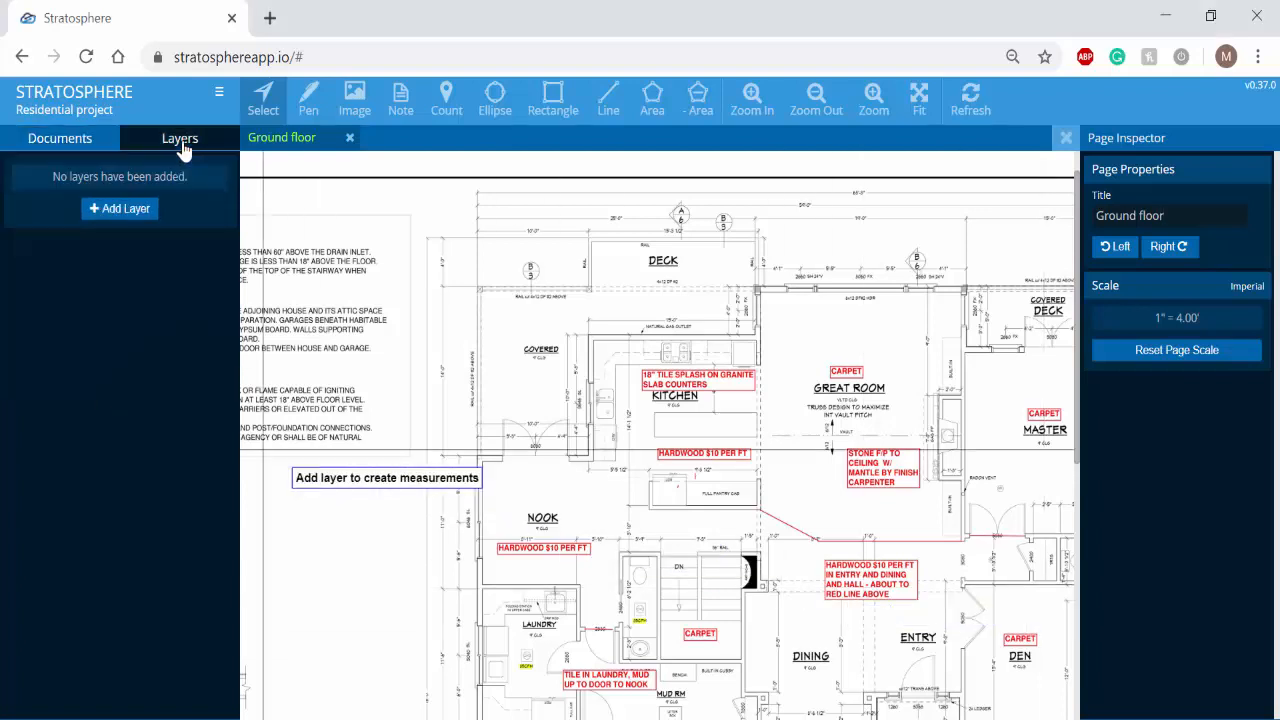
pyautogui.click(125, 212)
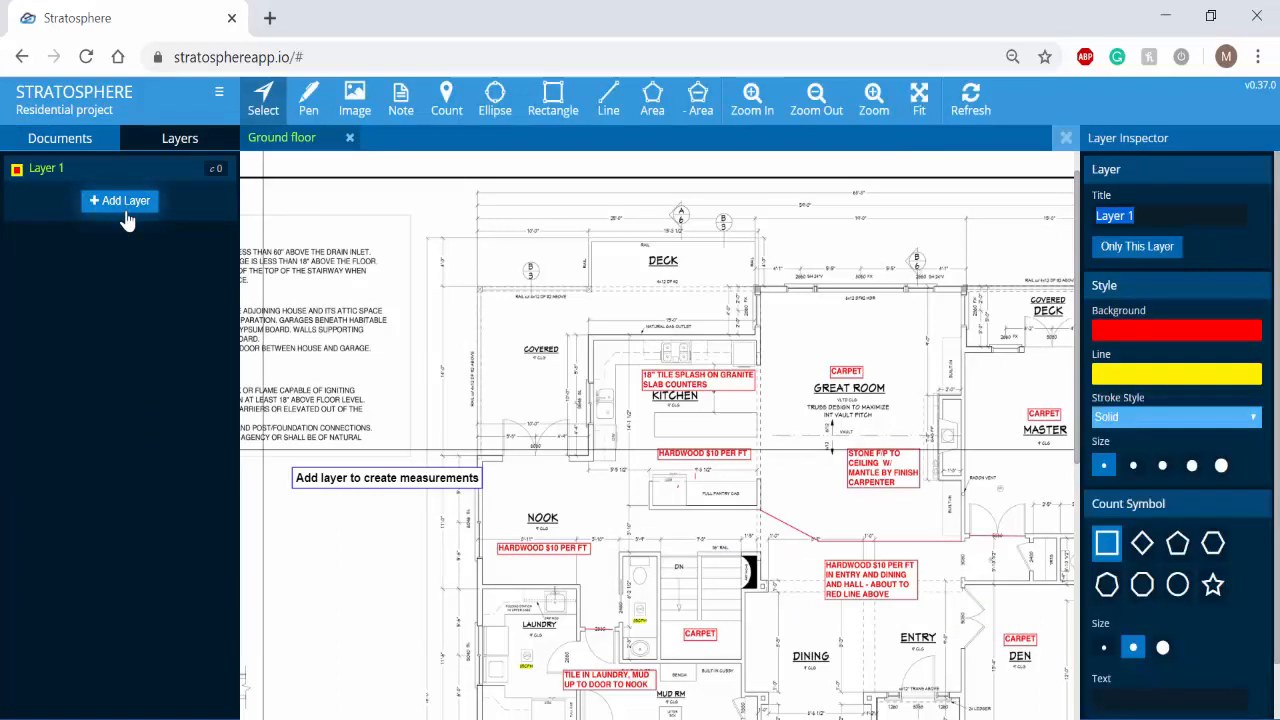
pyautogui.click(119, 203)
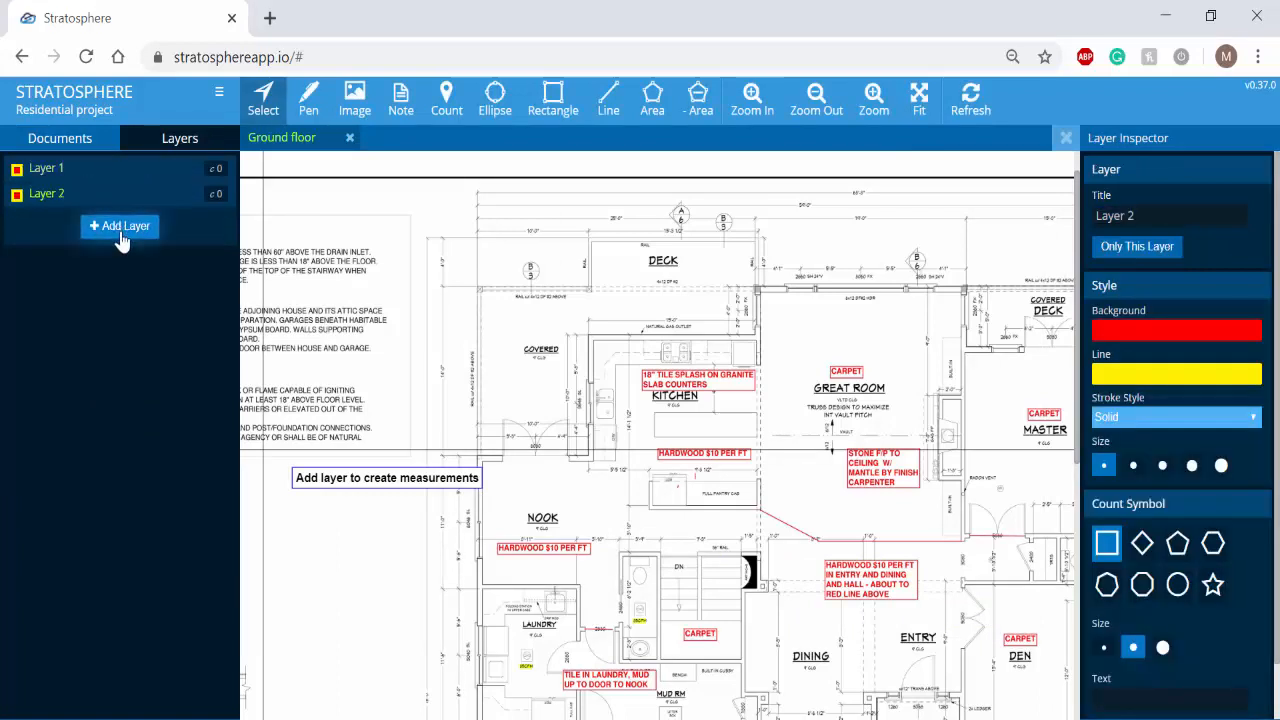
pyautogui.click(121, 226)
pyautogui.click(121, 251)
# - Rename Layer 1 as "8' Exterior wall" and Layer 2 as "Hardwood floors"
pyautogui.click(70, 172)
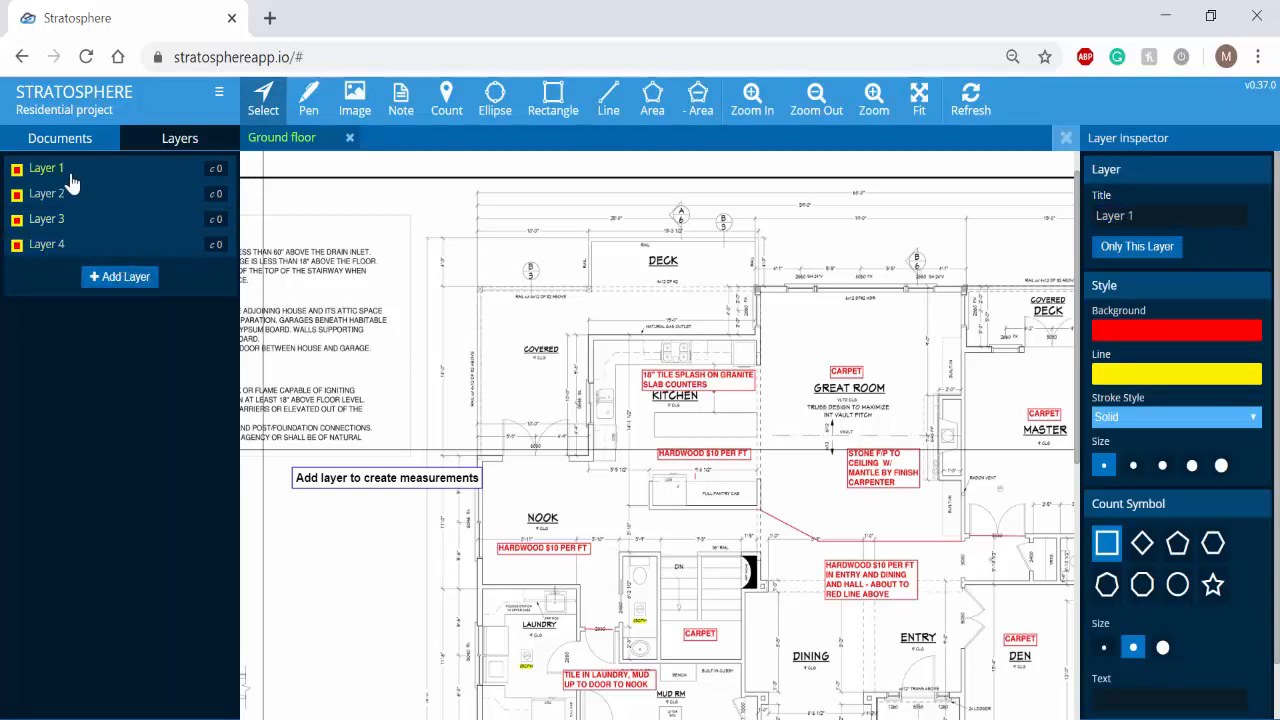
pyautogui.tripleClick(1146, 216)
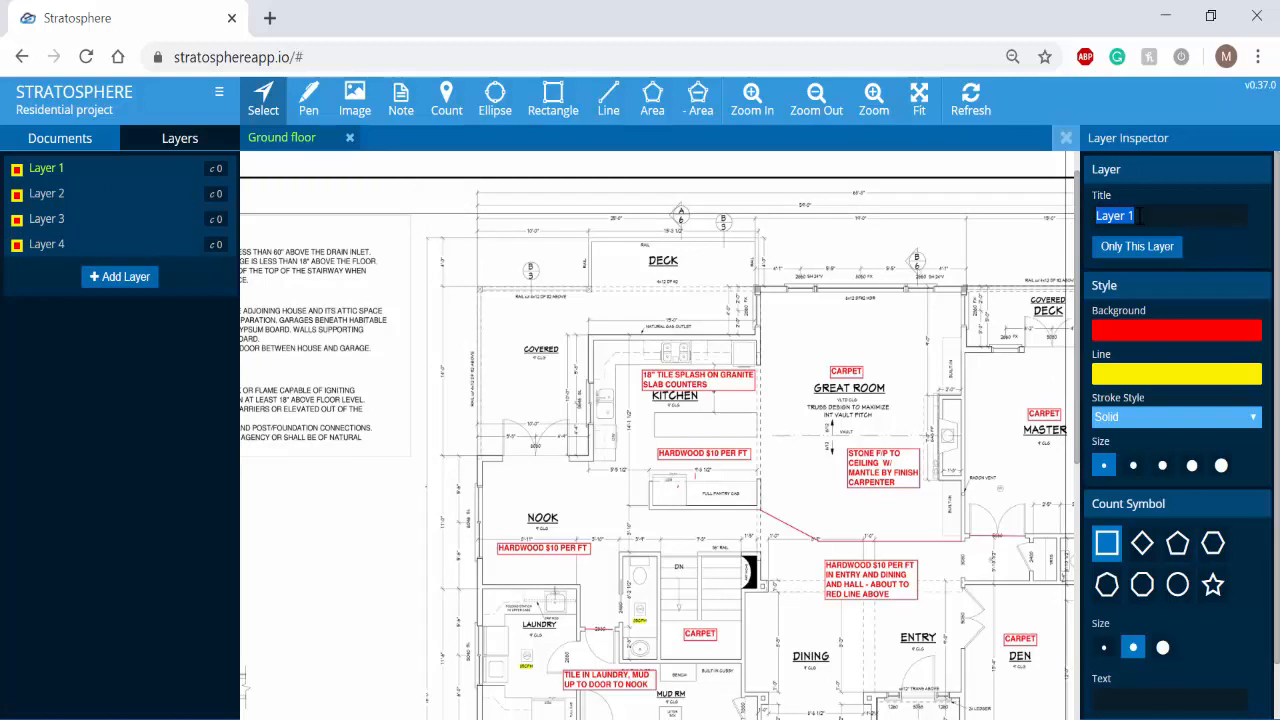
pyautogui.write("8' Exteri")
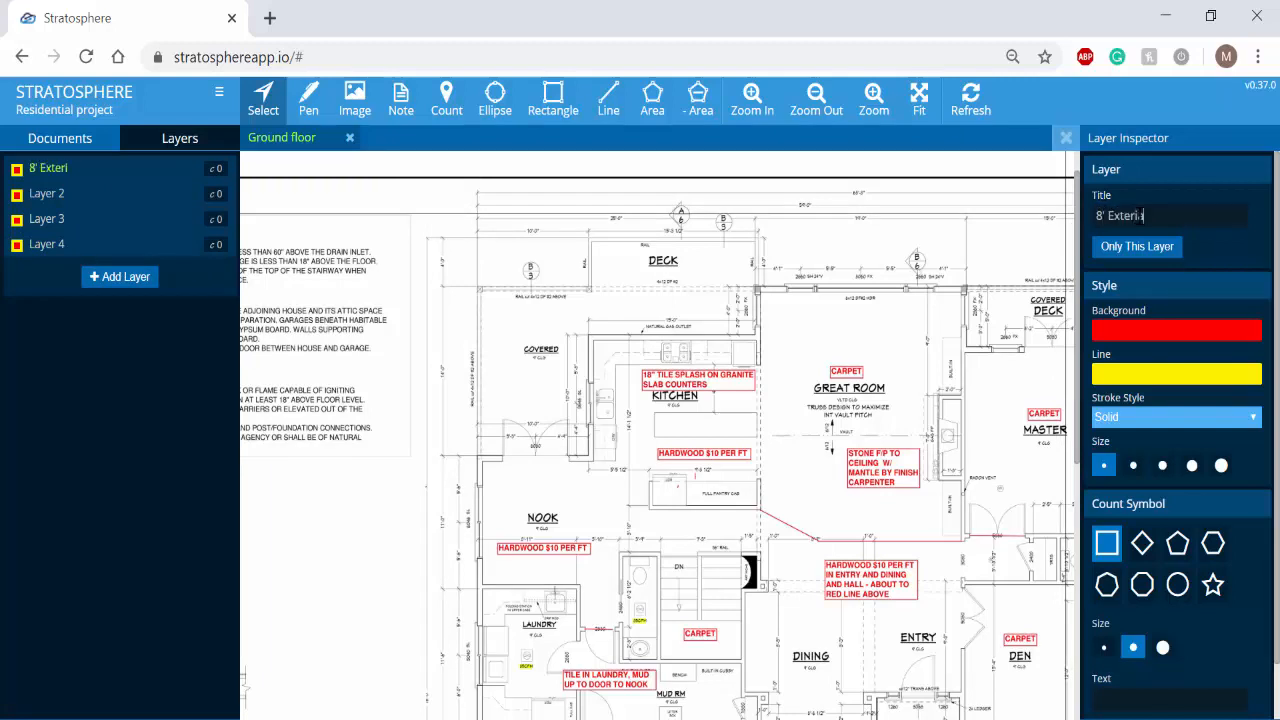
pyautogui.write('or wall')
pyautogui.click(126, 196)
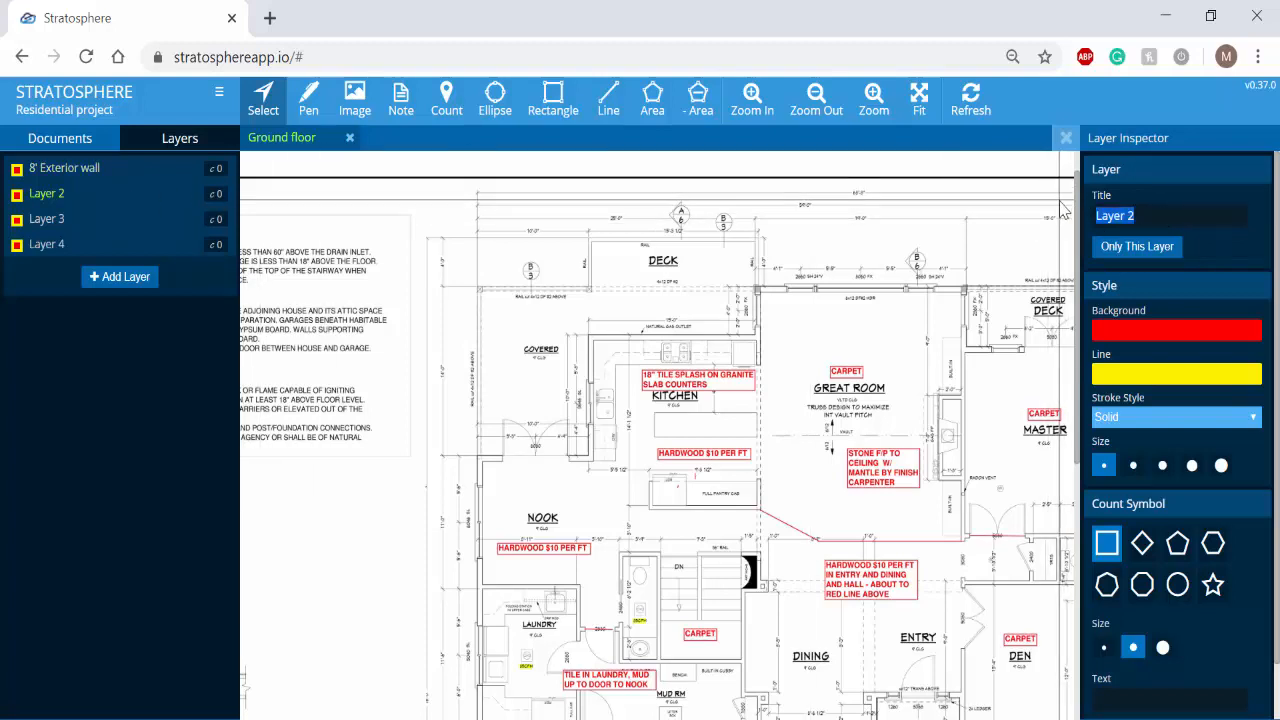
pyautogui.write('Hardwood floors')
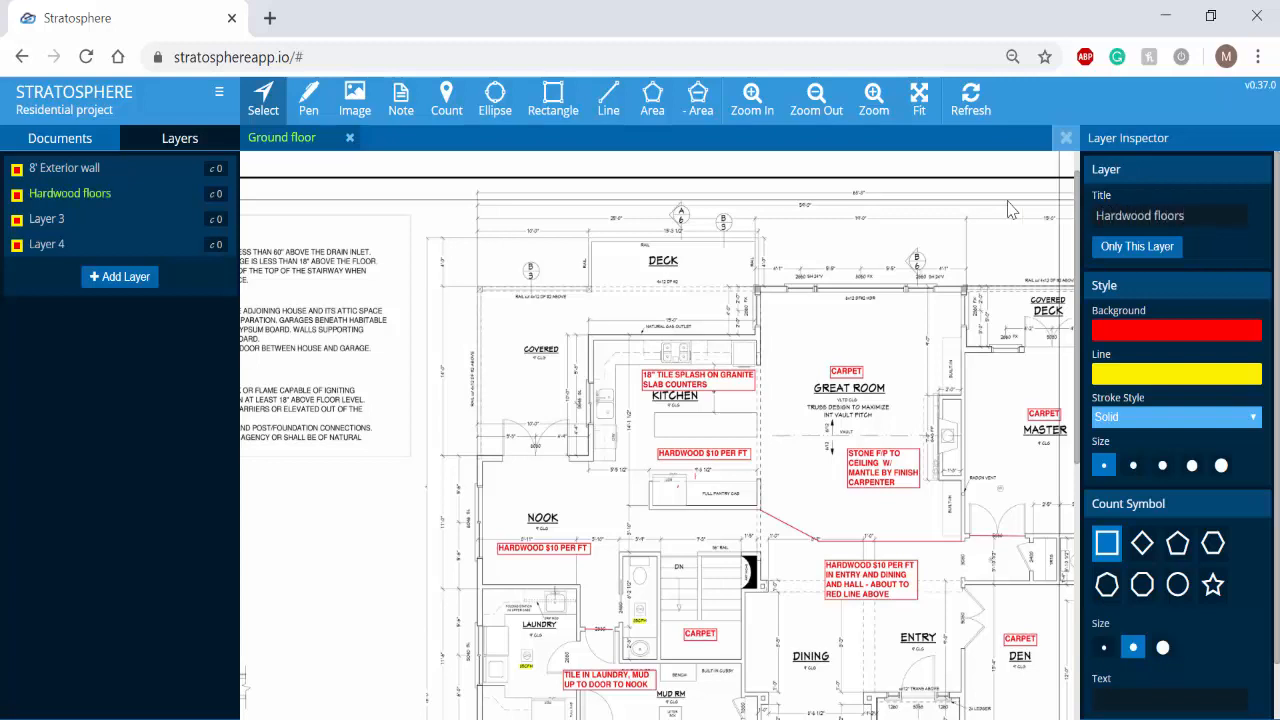
# - Rename Layer 3 as "Ceiling area" and Layer 4 as "Doors"
pyautogui.click(126, 220)
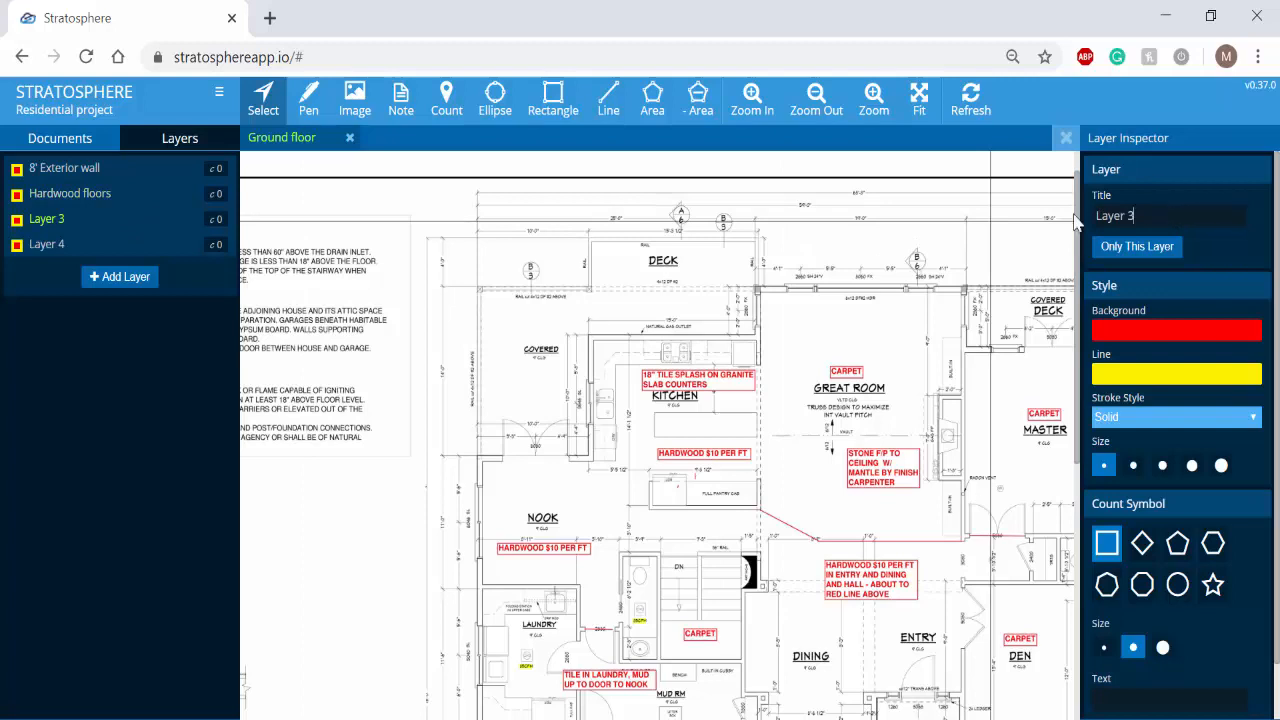
pyautogui.moveTo(1094, 216); pyautogui.dragTo(1277, 232)
pyautogui.write('Ceiling area')
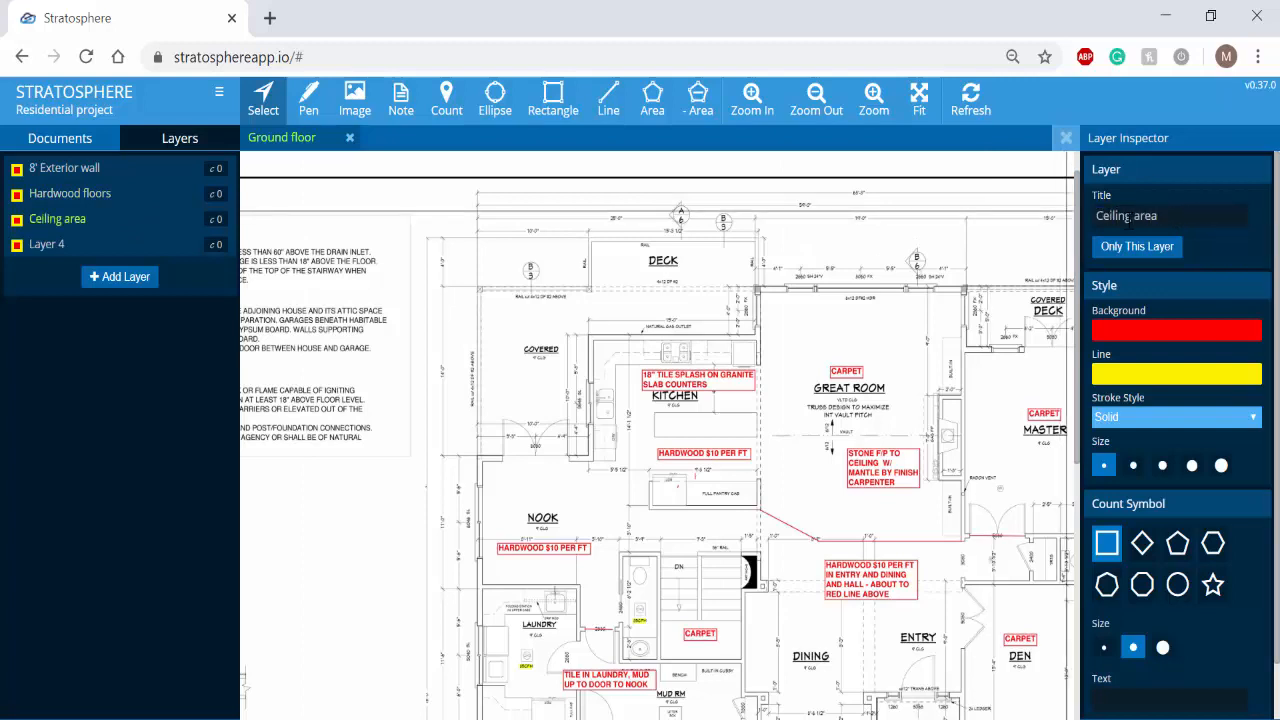
pyautogui.click(70, 246)
pyautogui.hotkey('ctrl', 'a')
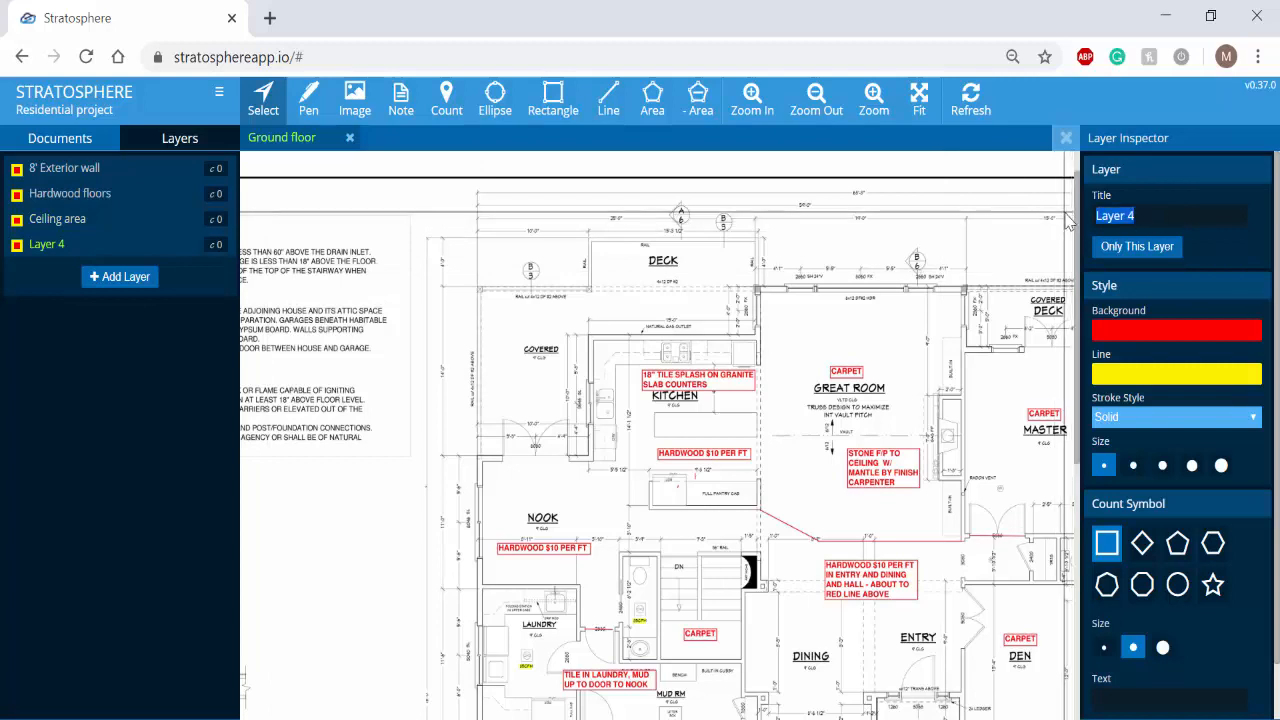
pyautogui.write('Doors')
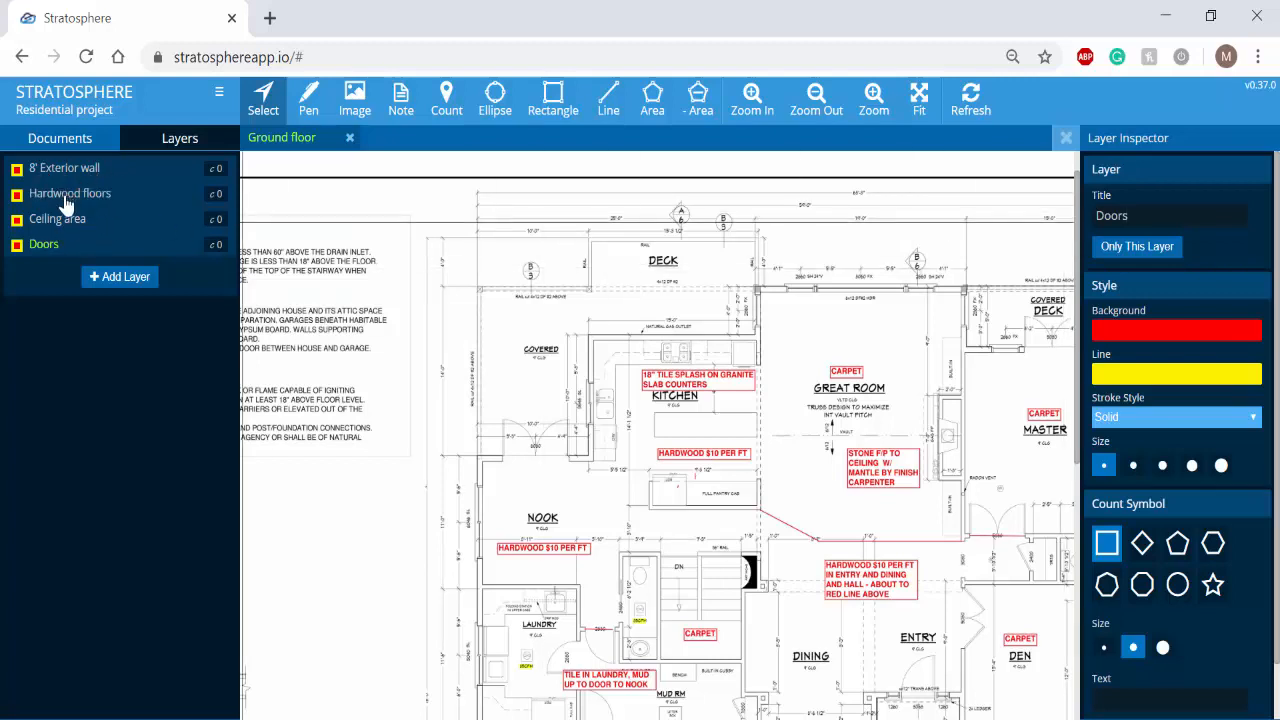
# - On the 8' Exterior Wall layer, trace a line about 49 ft long along the exterior walls from the nook doors around the kitchen to the great room's far upper corner
pyautogui.moveTo(117, 201)
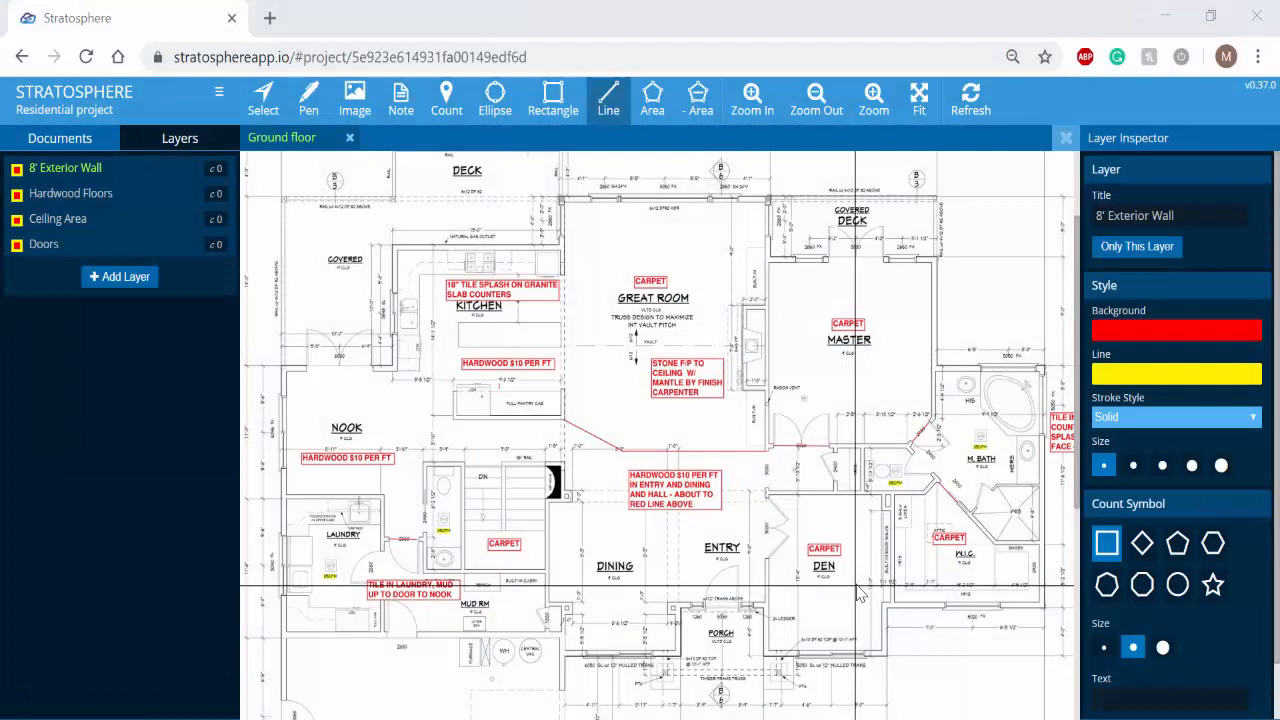
pyautogui.click(157, 182)
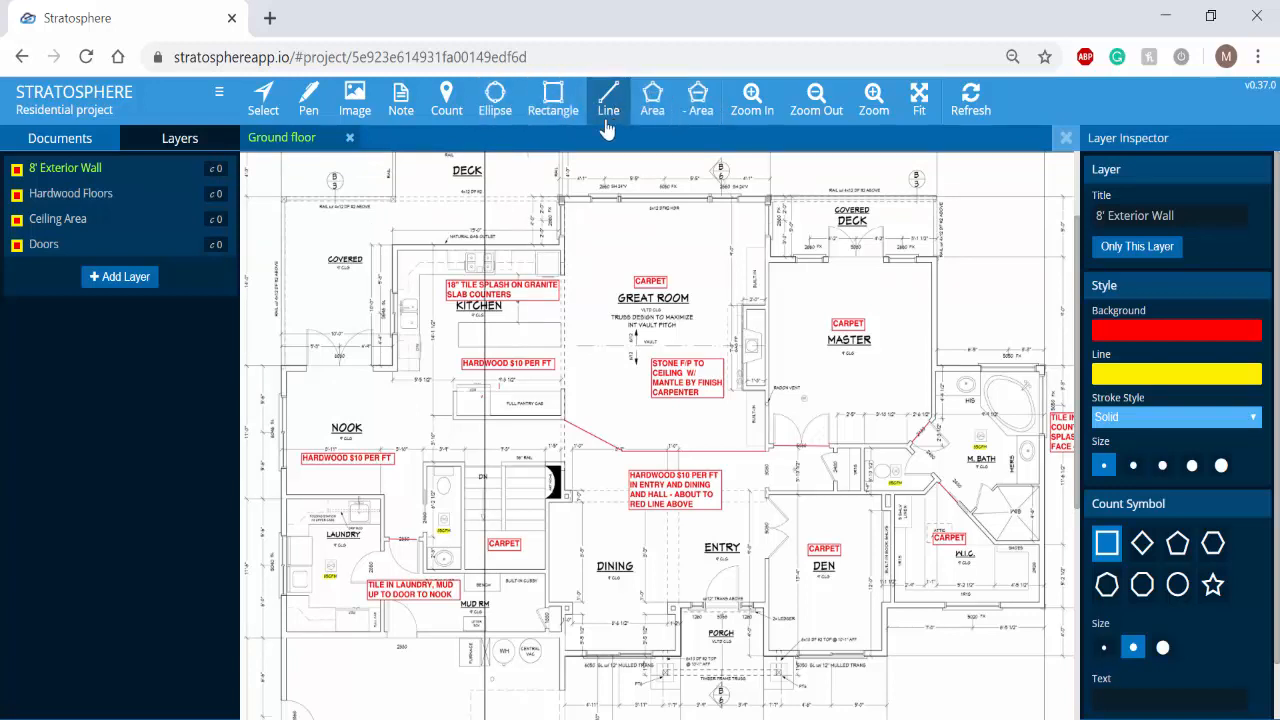
pyautogui.click(374, 366)
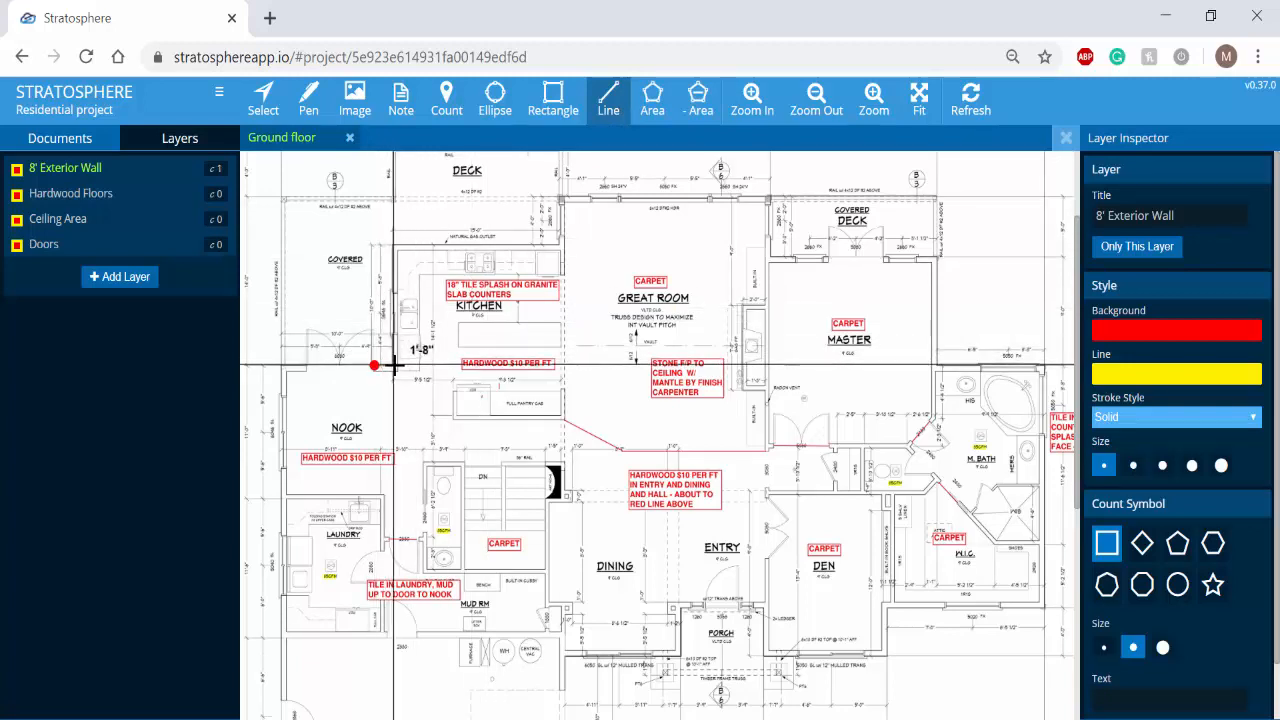
pyautogui.click(394, 366)
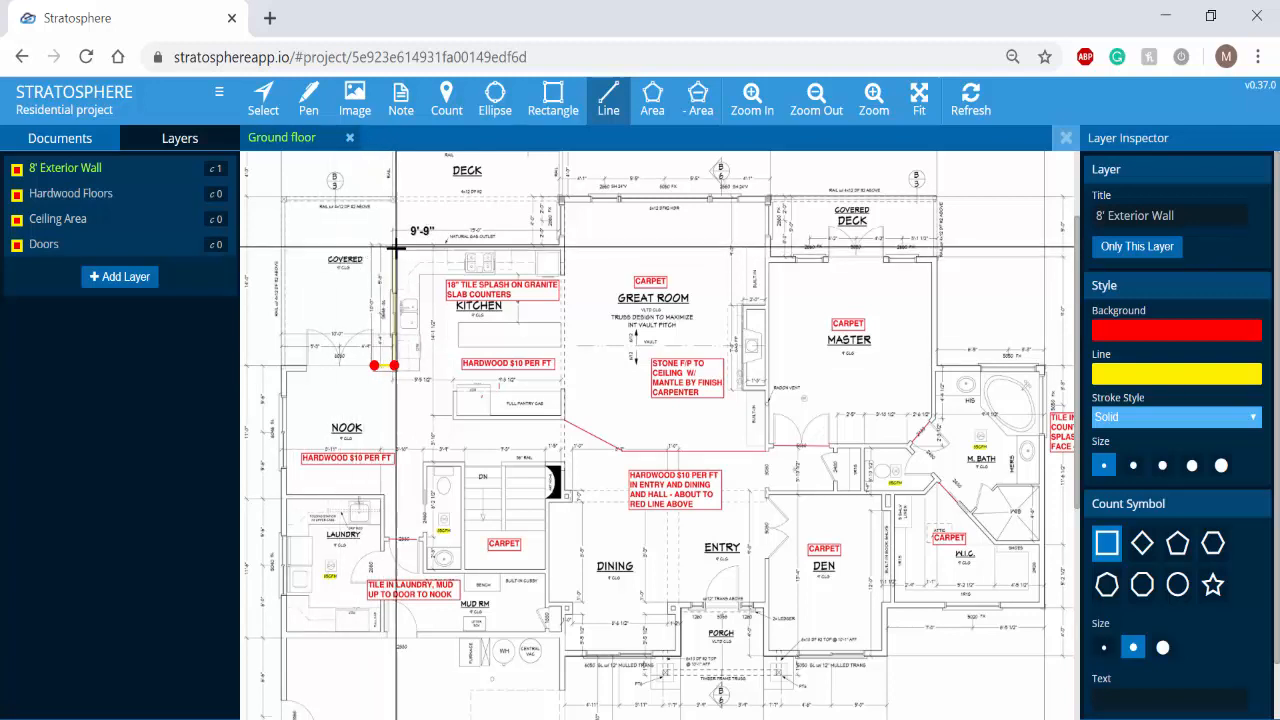
pyautogui.click(394, 246)
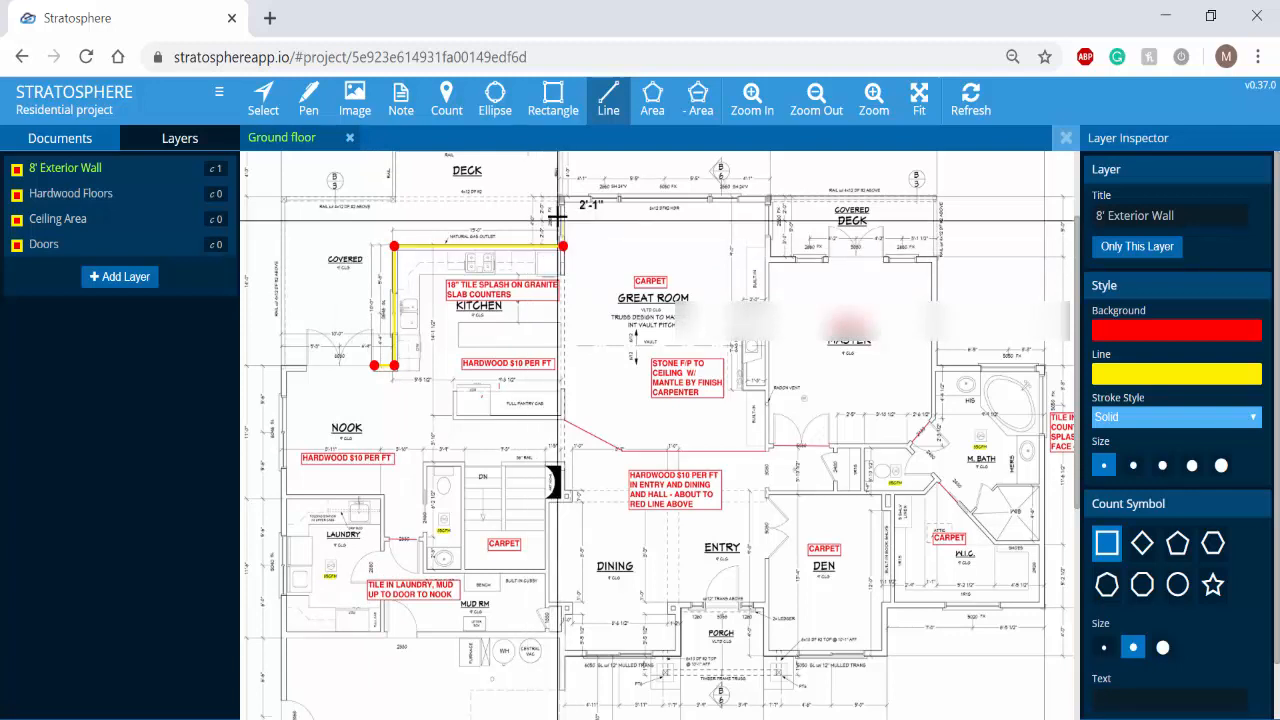
pyautogui.click(563, 246)
pyautogui.click(564, 199)
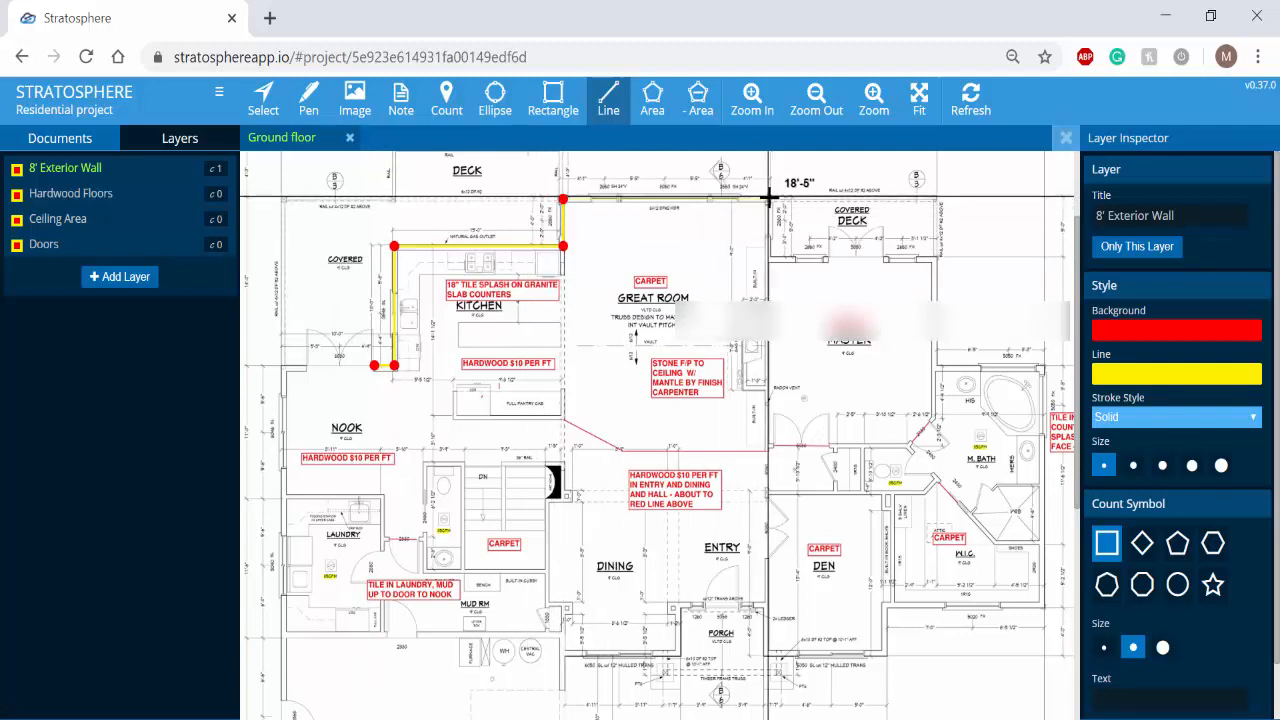
pyautogui.doubleClick(768, 199)
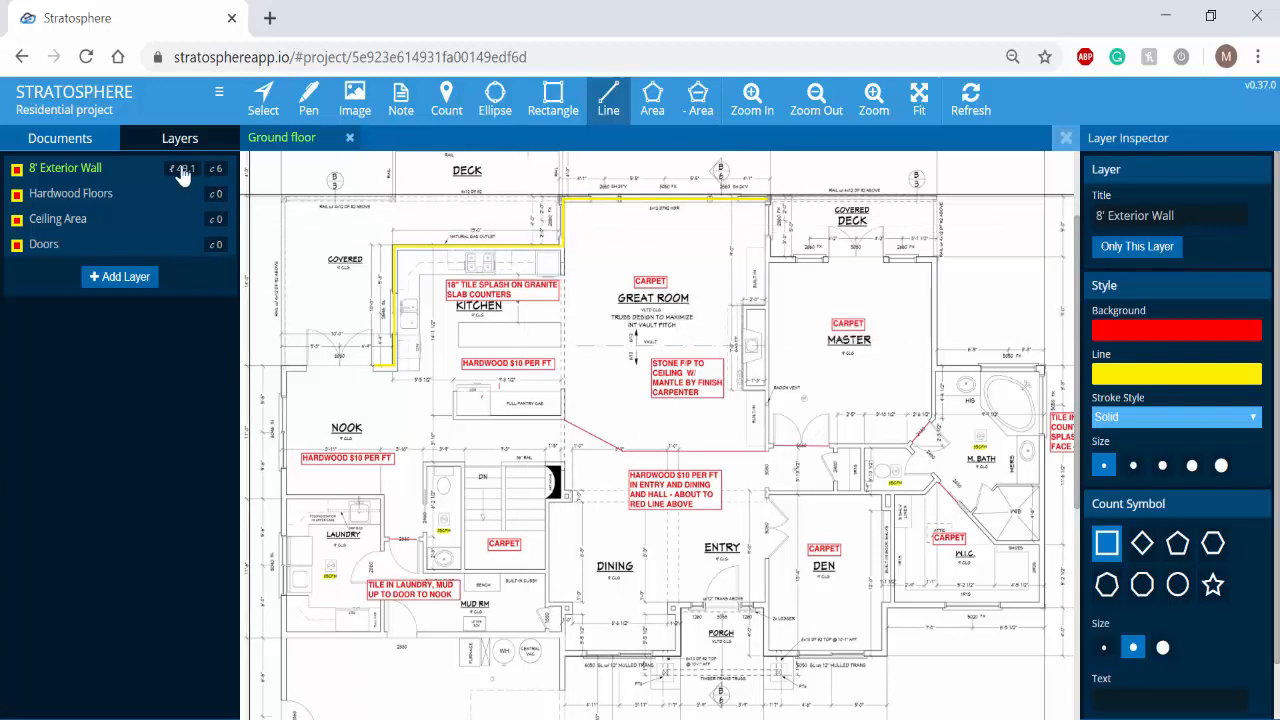
pyautogui.moveTo(176, 172)
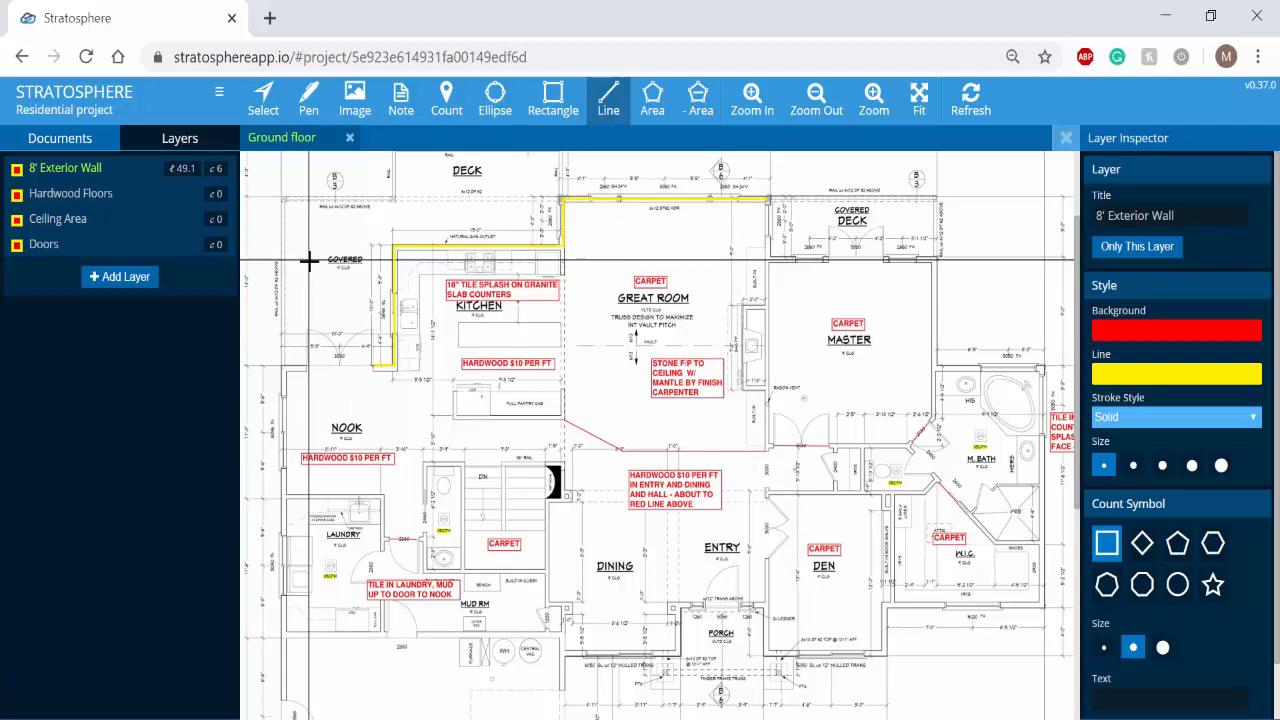
# - On the Hardwood Floors layer, outline the great room as an area of about 373 sq ft, following the angled red line
pyautogui.moveTo(115, 204)
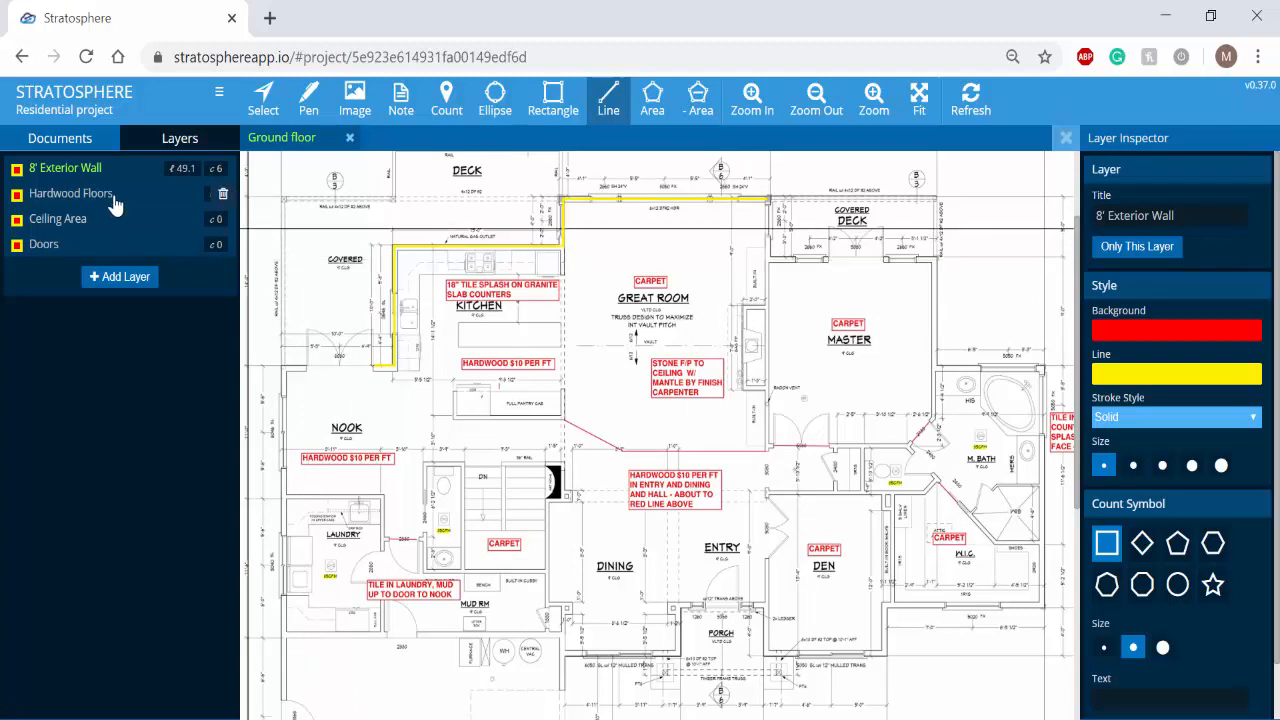
pyautogui.click(113, 198)
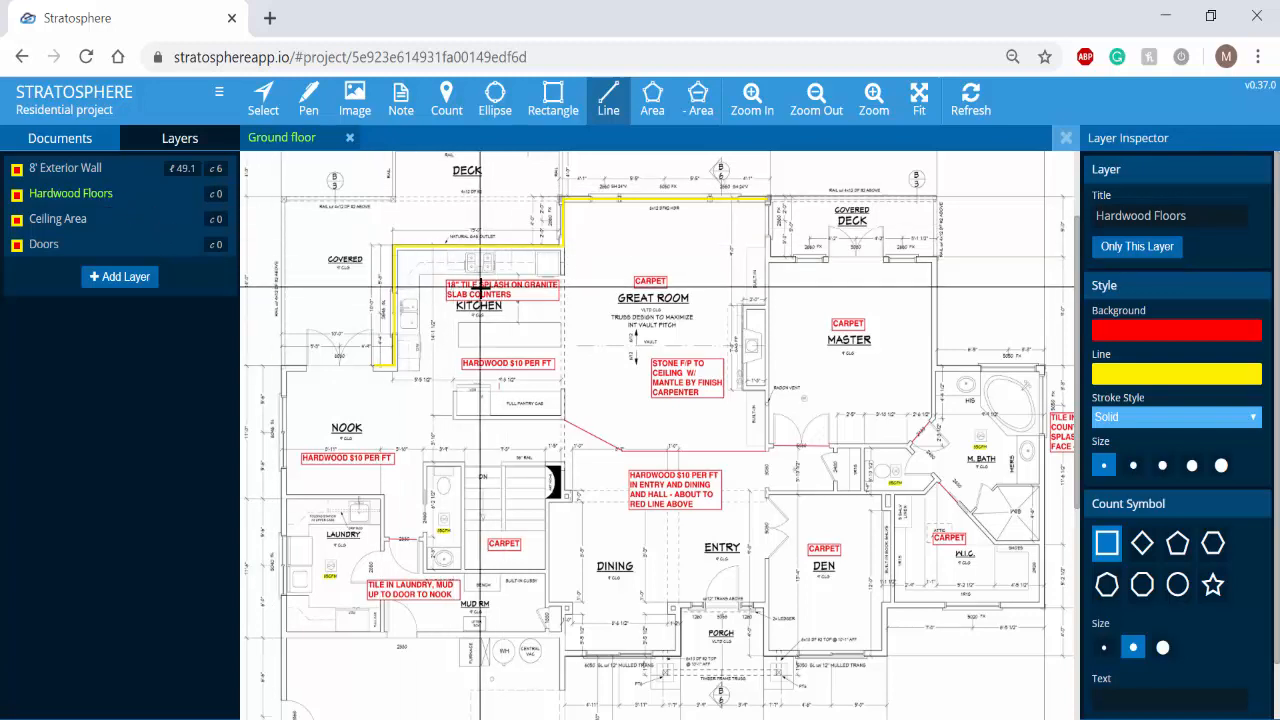
pyautogui.click(651, 117)
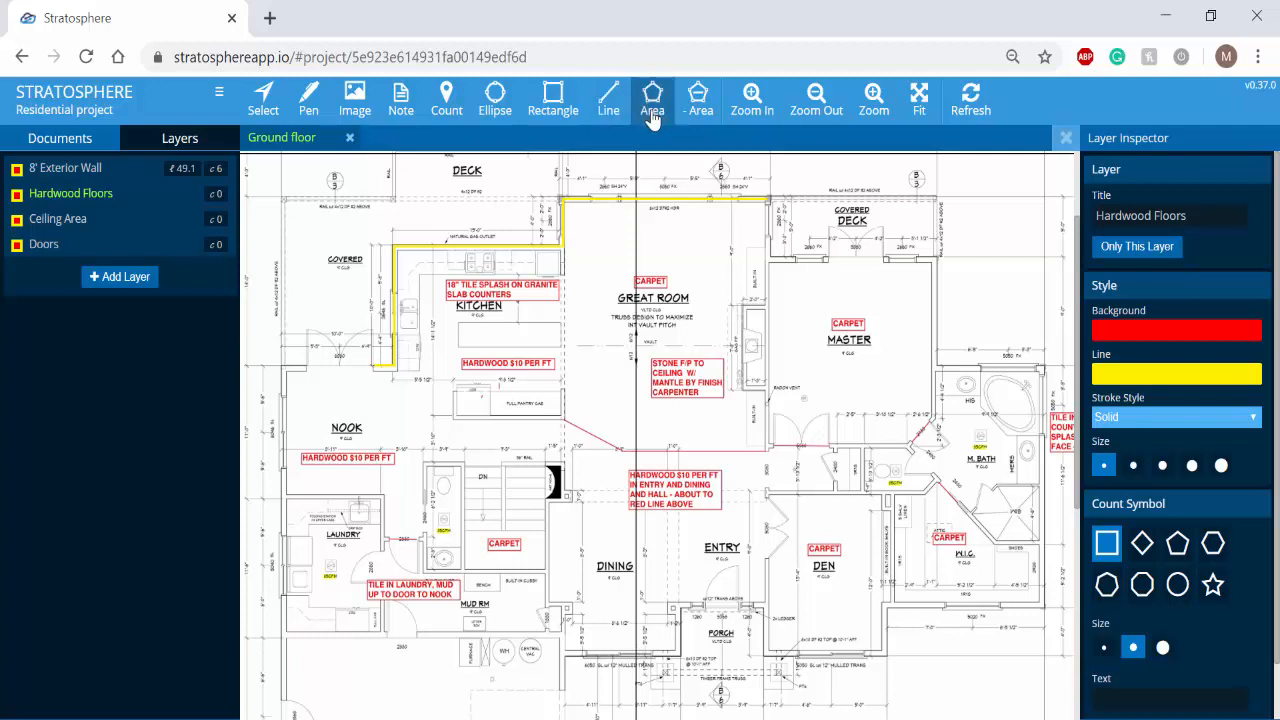
pyautogui.click(563, 204)
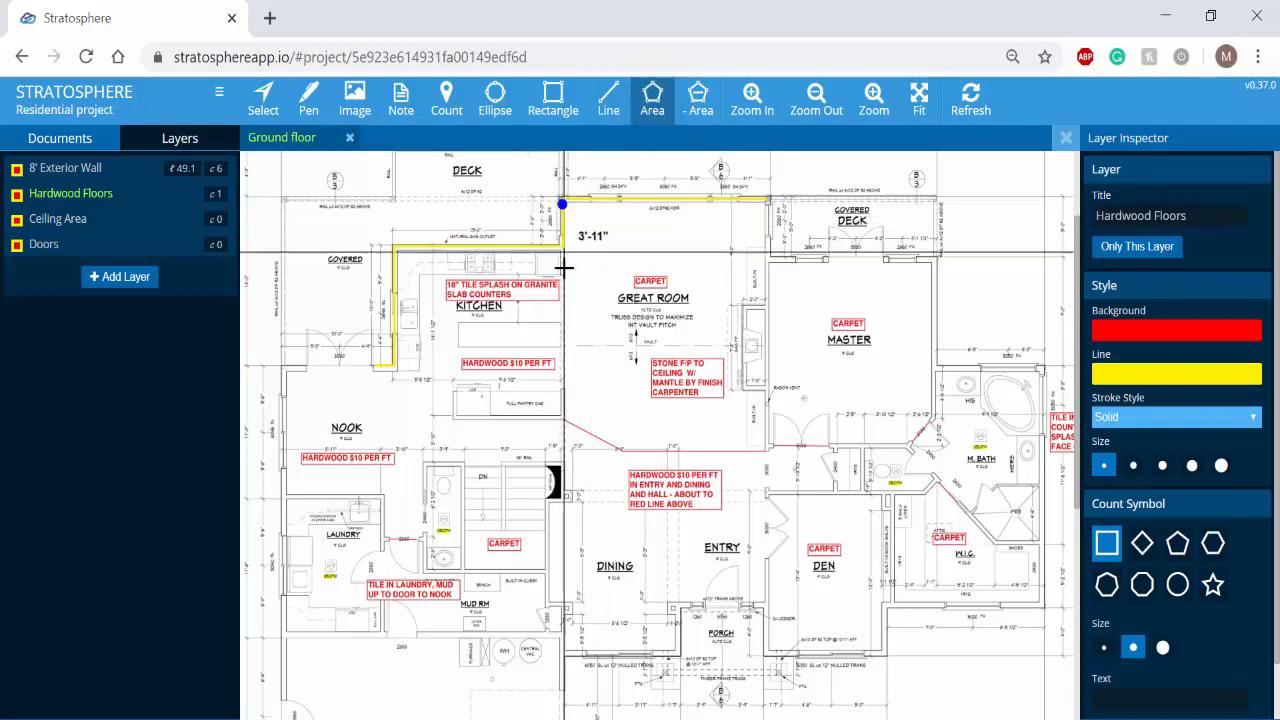
pyautogui.click(563, 420)
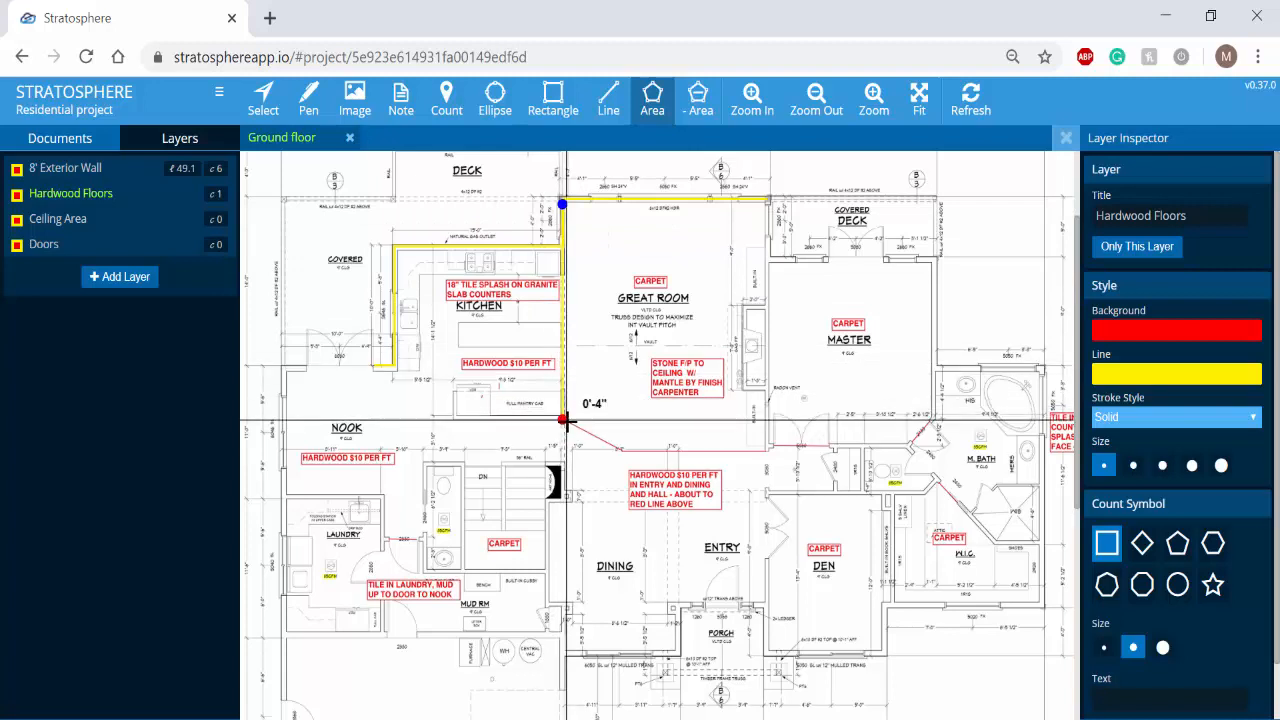
pyautogui.click(620, 451)
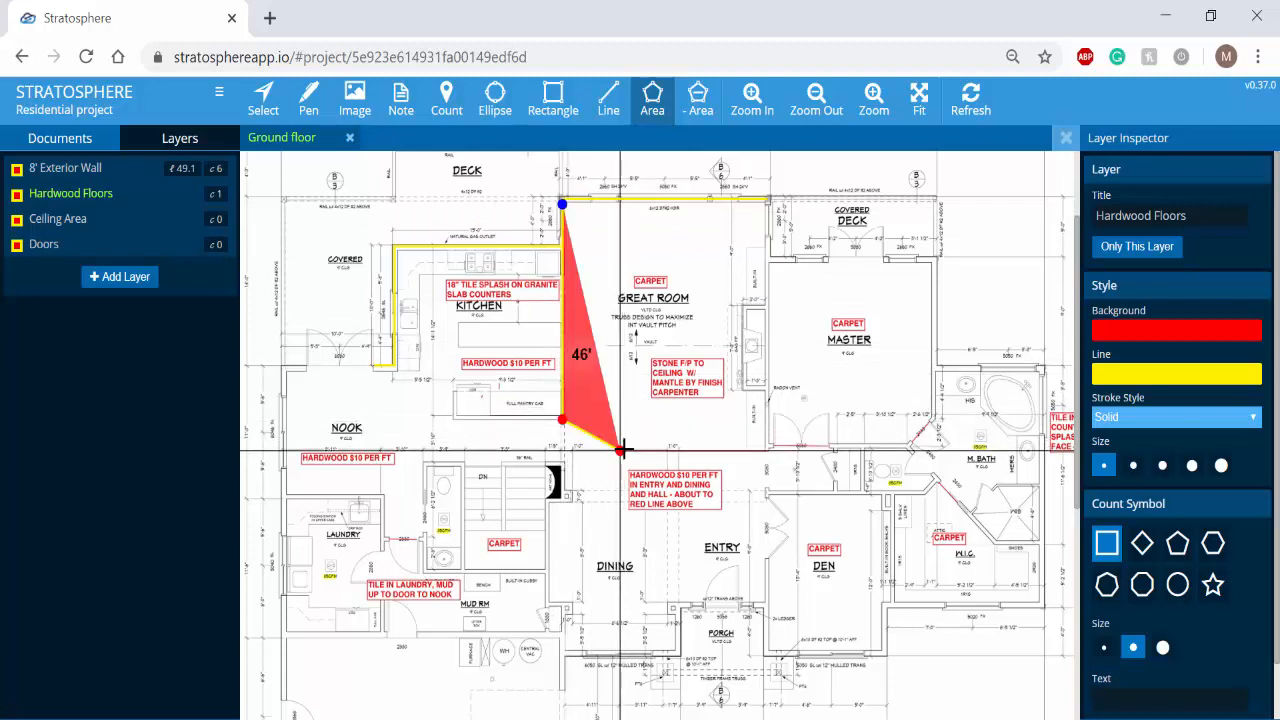
pyautogui.click(768, 452)
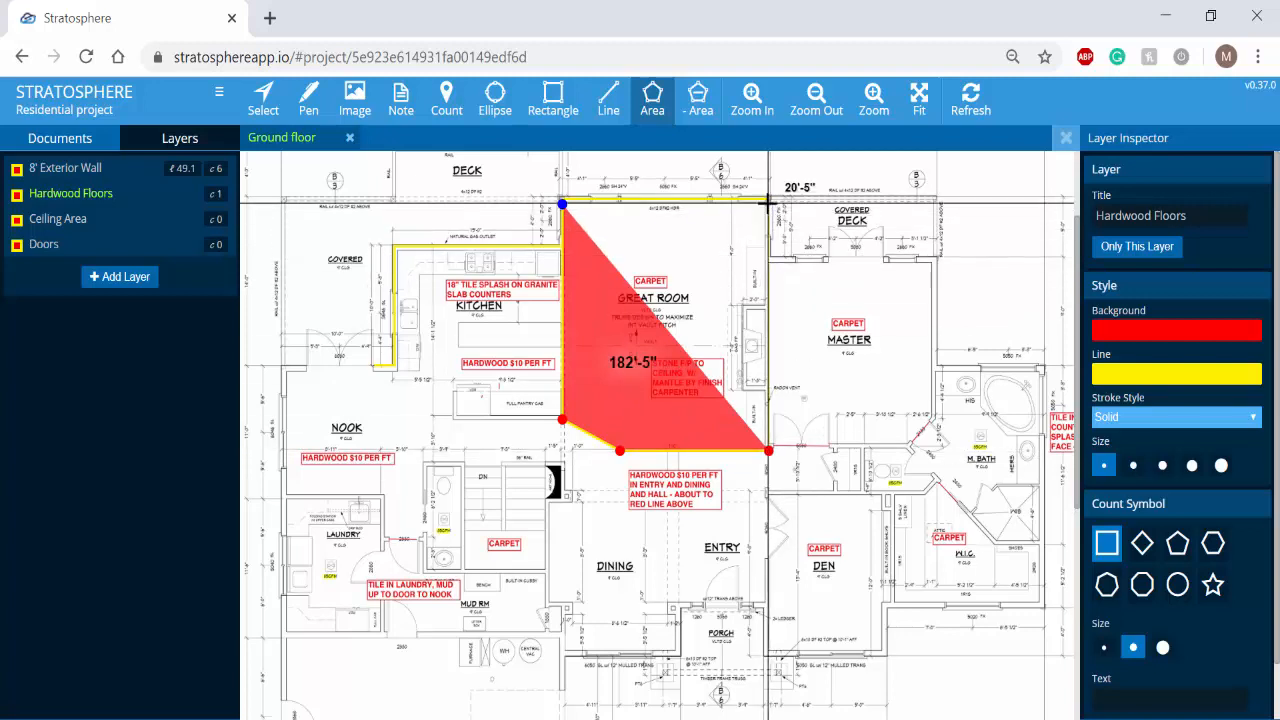
pyautogui.click(769, 203)
pyautogui.click(562, 204)
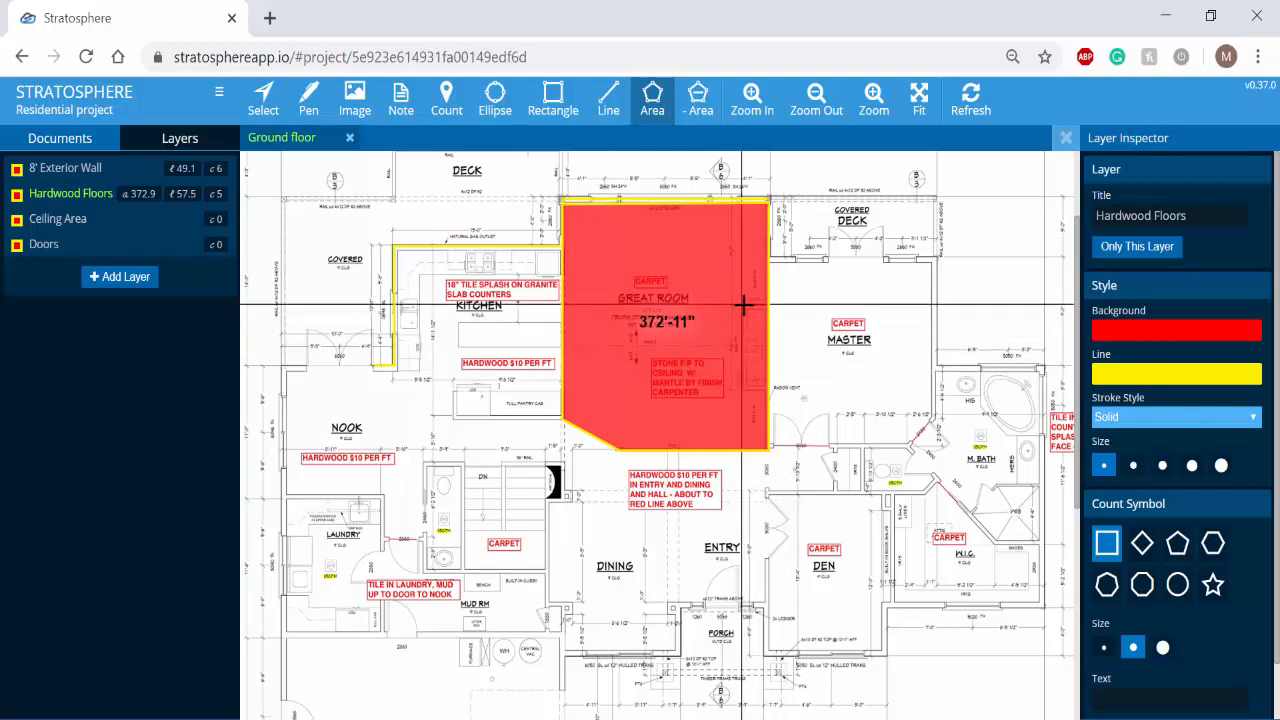
# - Subtract the fireplace from the great room floor with a negative area of about 15 sq ft
pyautogui.click(700, 117)
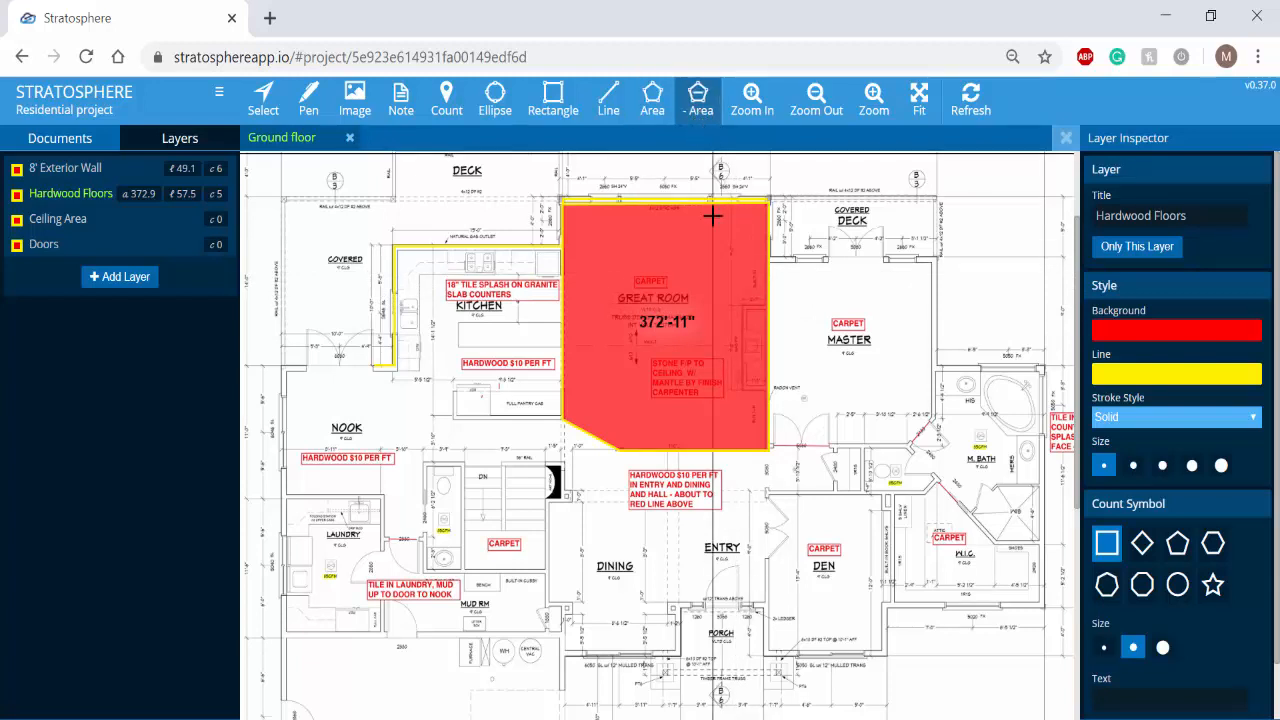
pyautogui.click(765, 304)
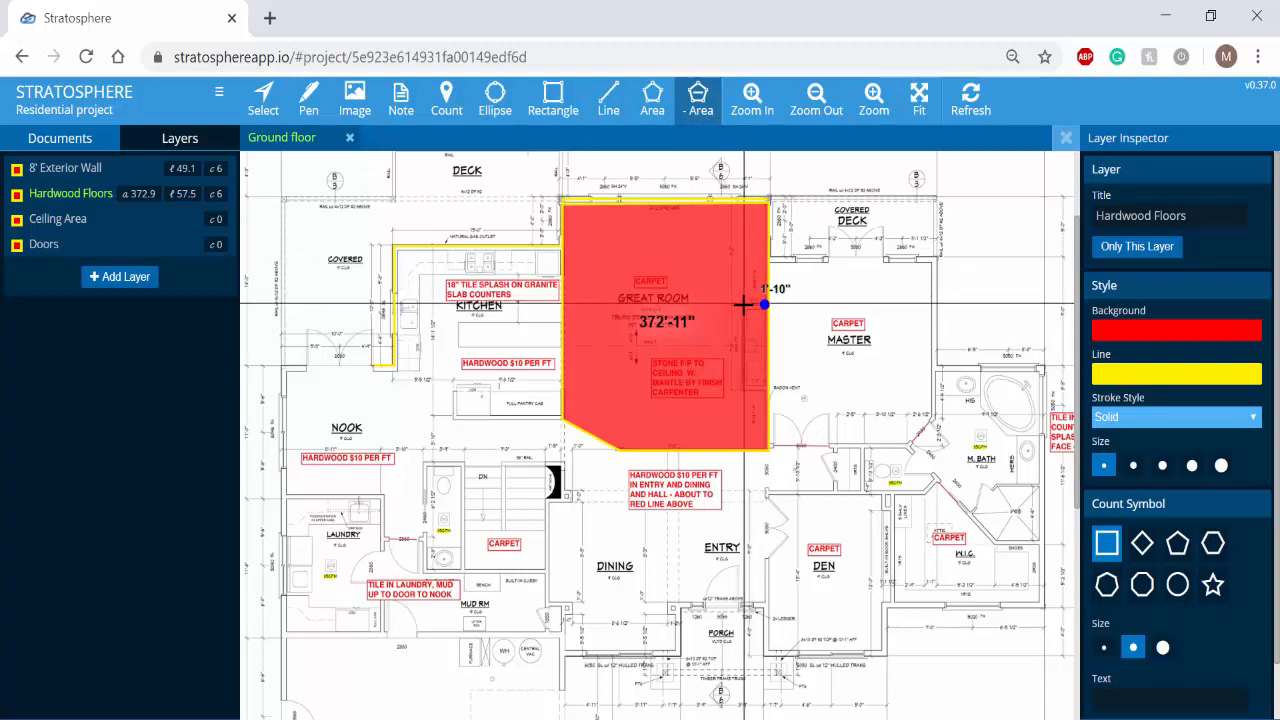
pyautogui.click(742, 304)
pyautogui.click(742, 387)
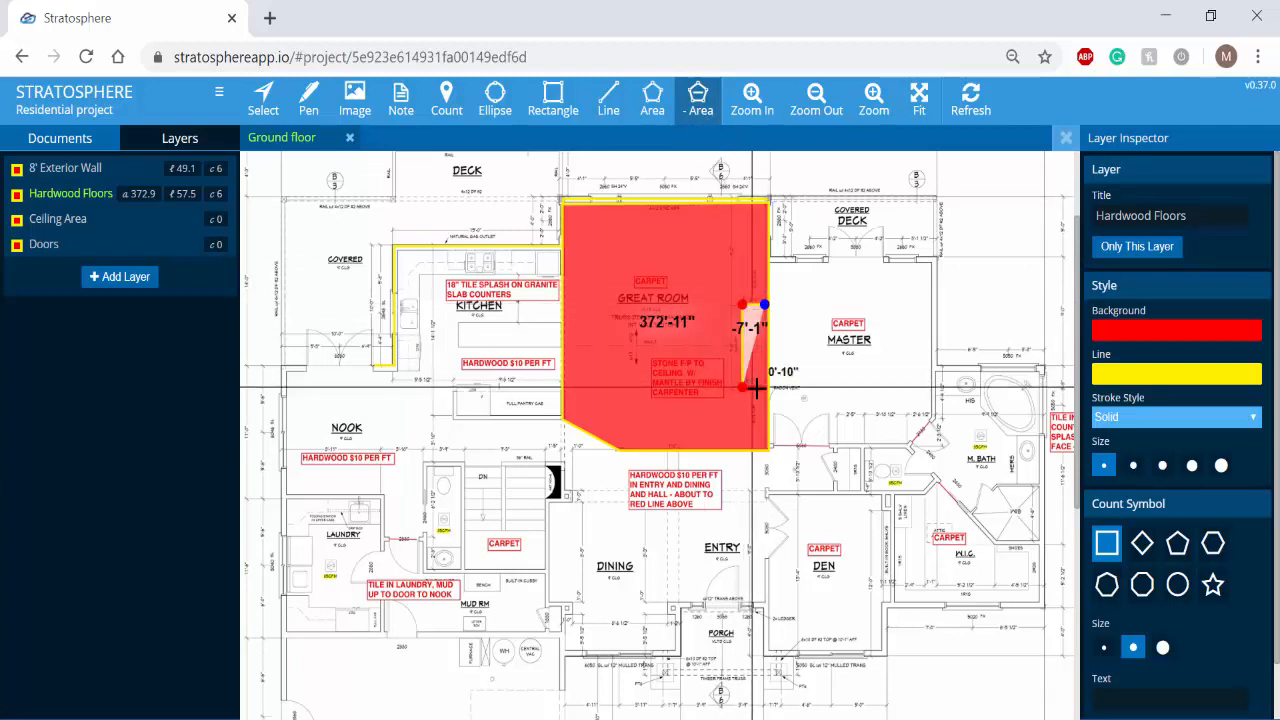
pyautogui.doubleClick(766, 388)
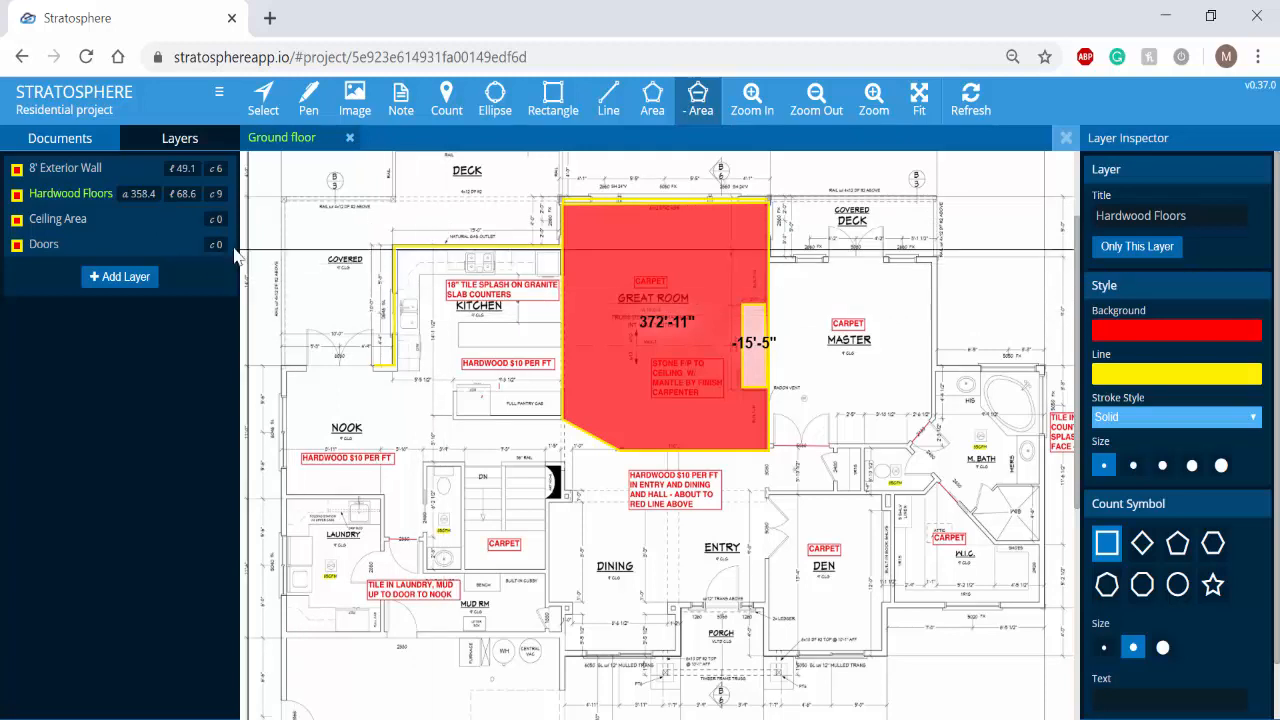
# - On the Ceiling Area layer, draw a rectangle of about 136 sq ft covering the den
pyautogui.click(142, 223)
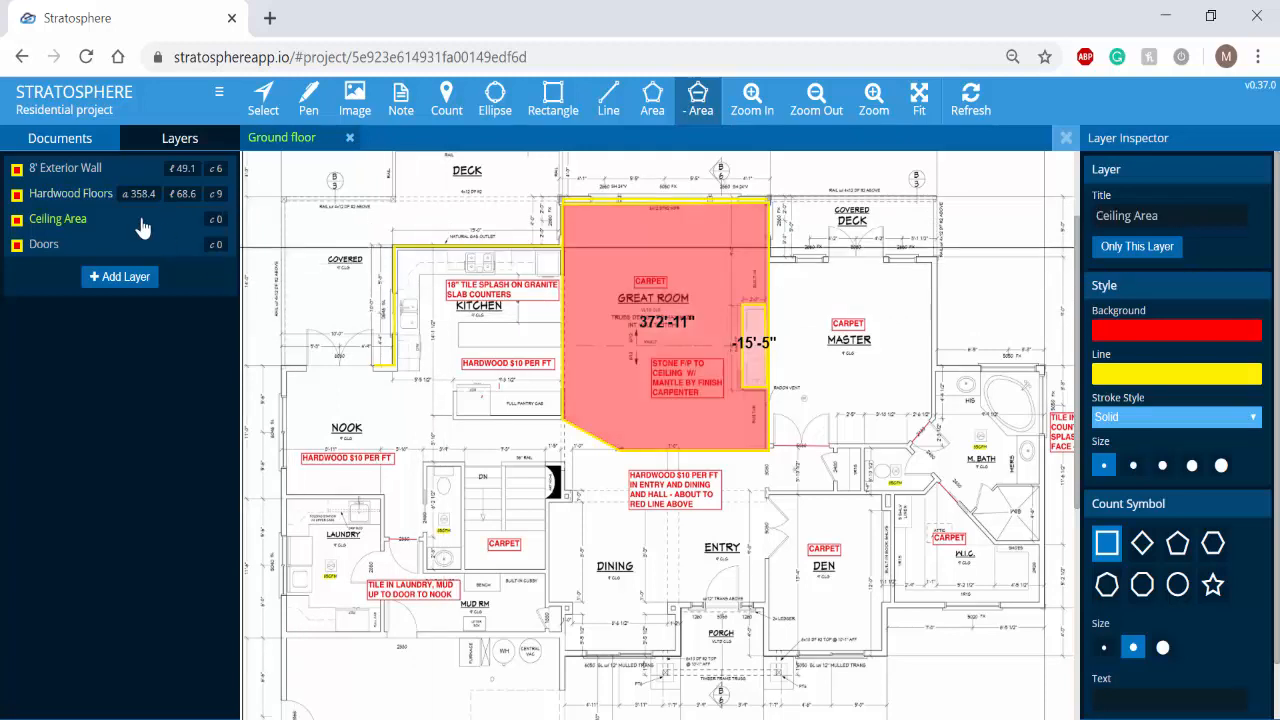
pyautogui.click(556, 116)
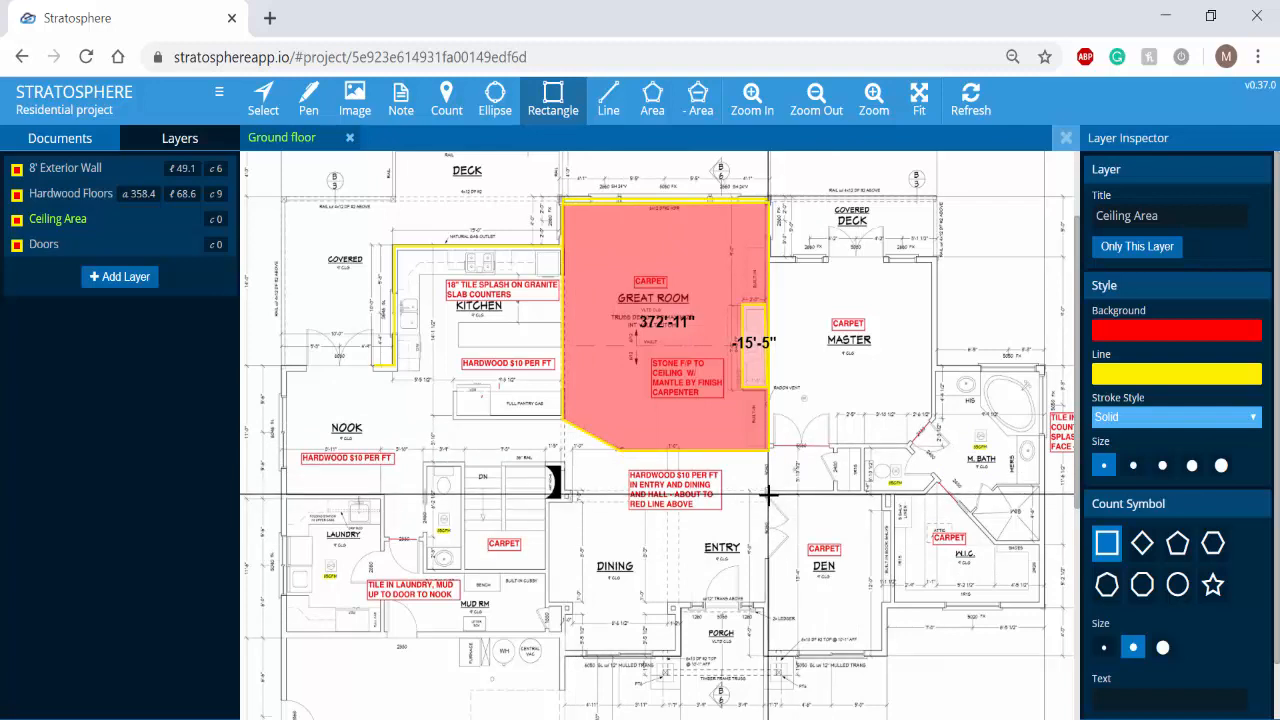
pyautogui.moveTo(768, 493); pyautogui.dragTo(884, 652)
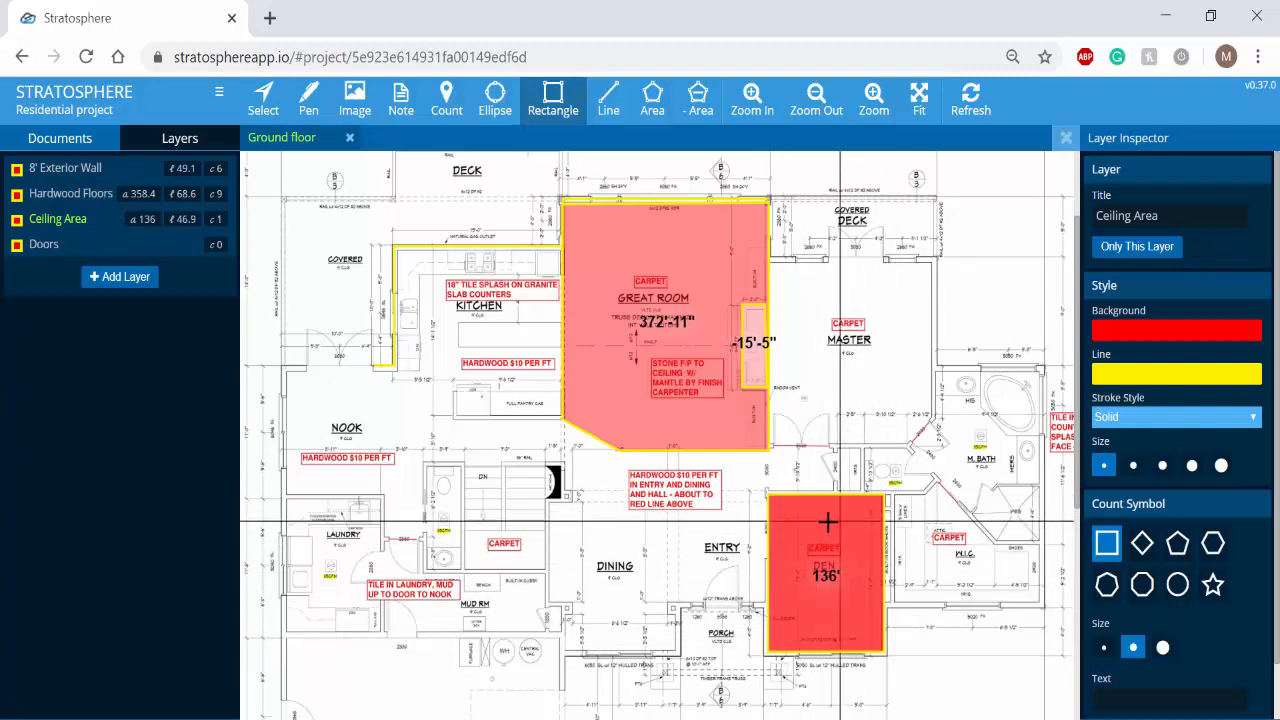
# - On the Doors layer, place two count markers at the nook's double doors and two at the master bedroom's deck doors
pyautogui.click(133, 247)
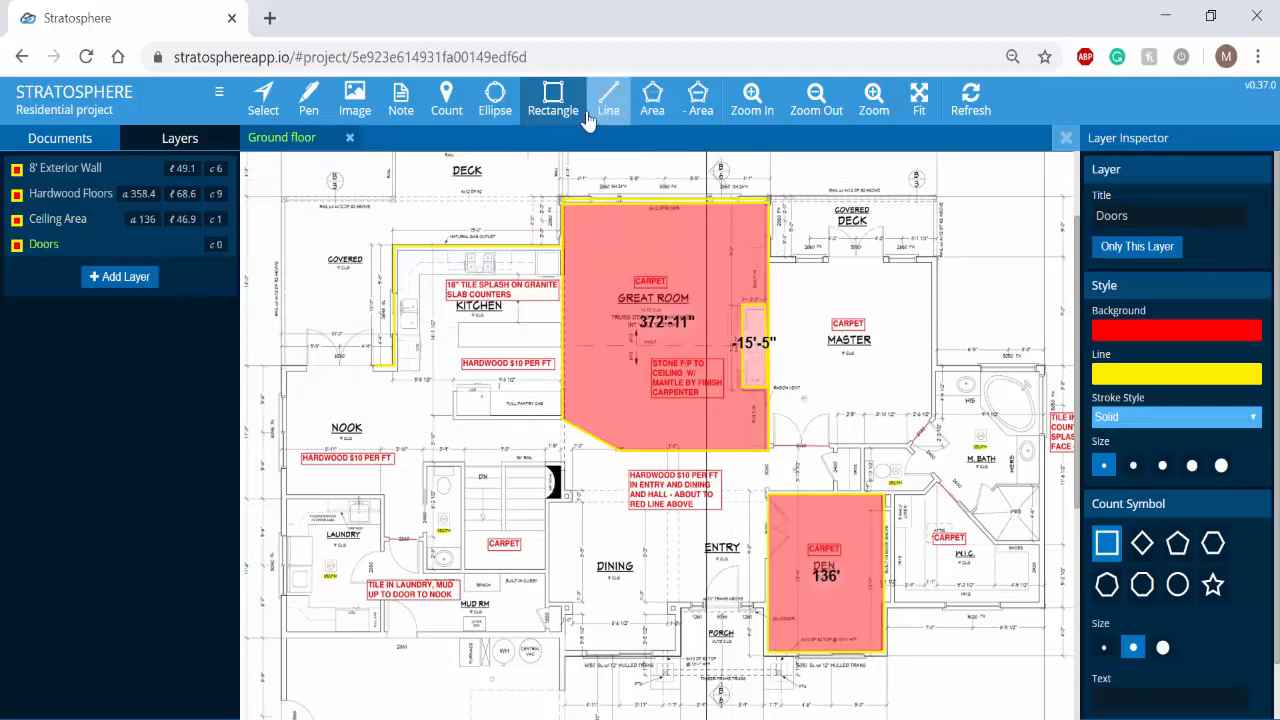
pyautogui.click(446, 104)
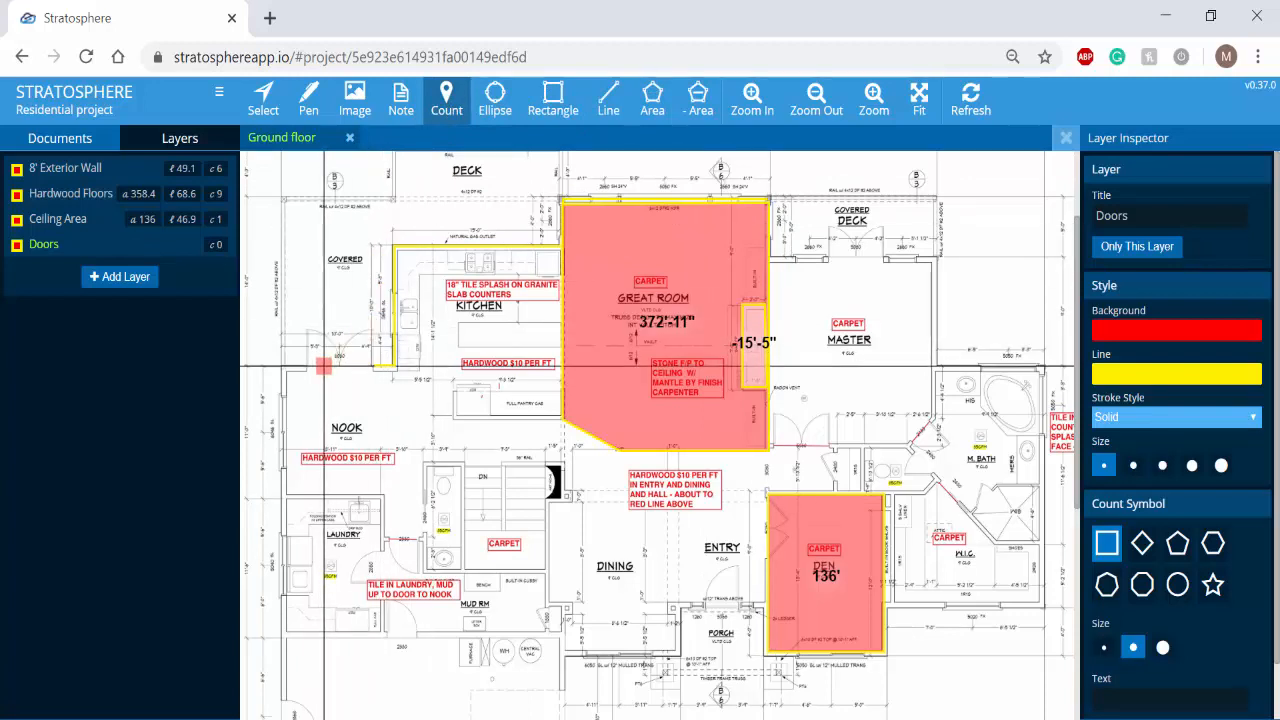
pyautogui.click(321, 366)
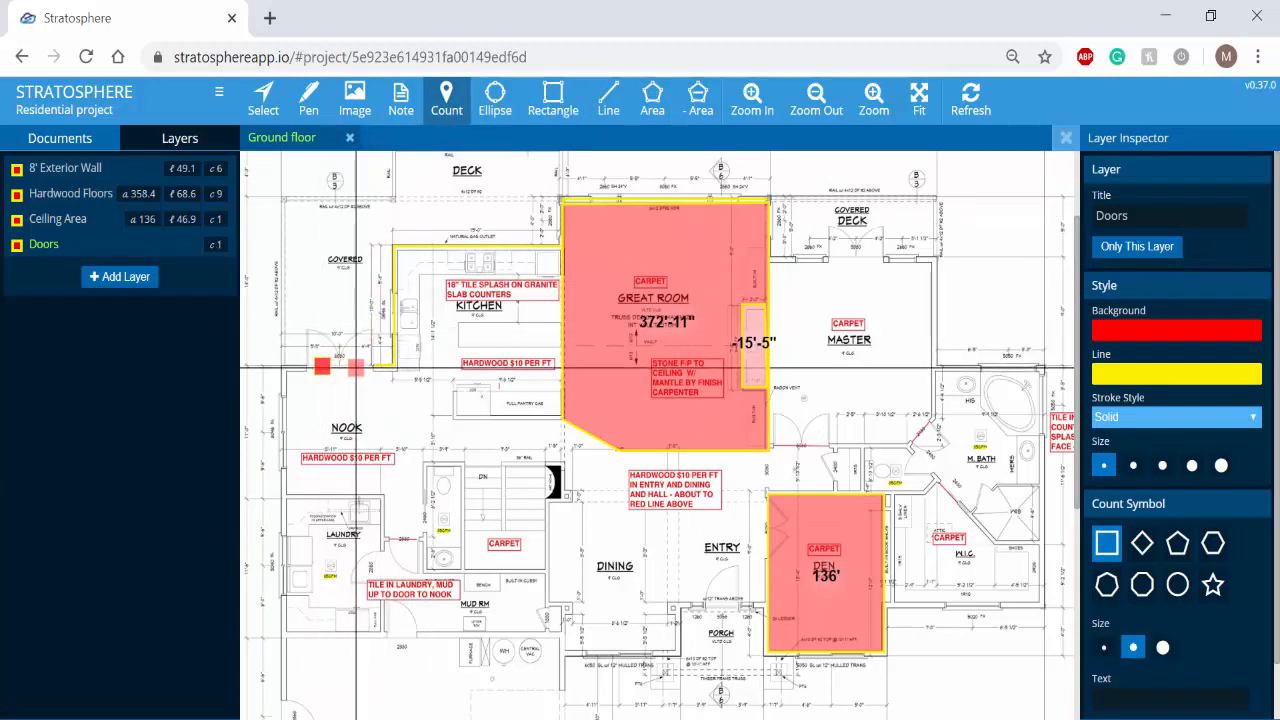
pyautogui.click(356, 367)
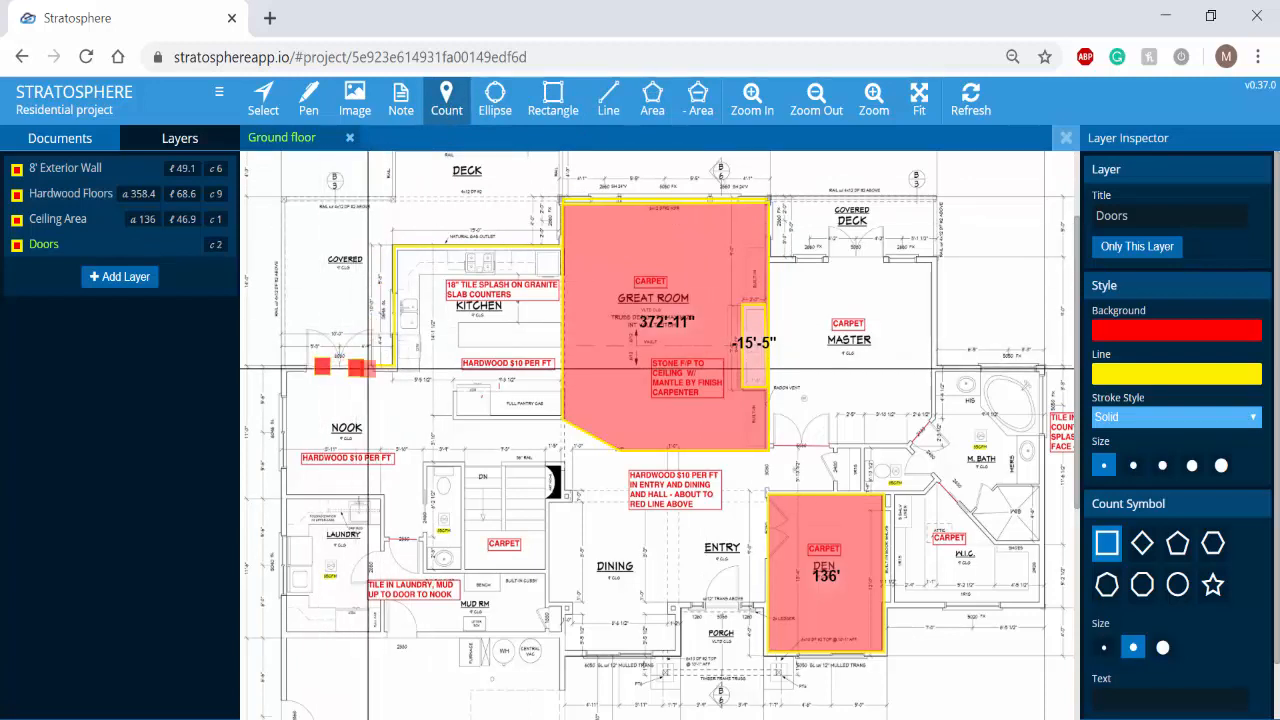
pyautogui.click(839, 258)
pyautogui.click(865, 262)
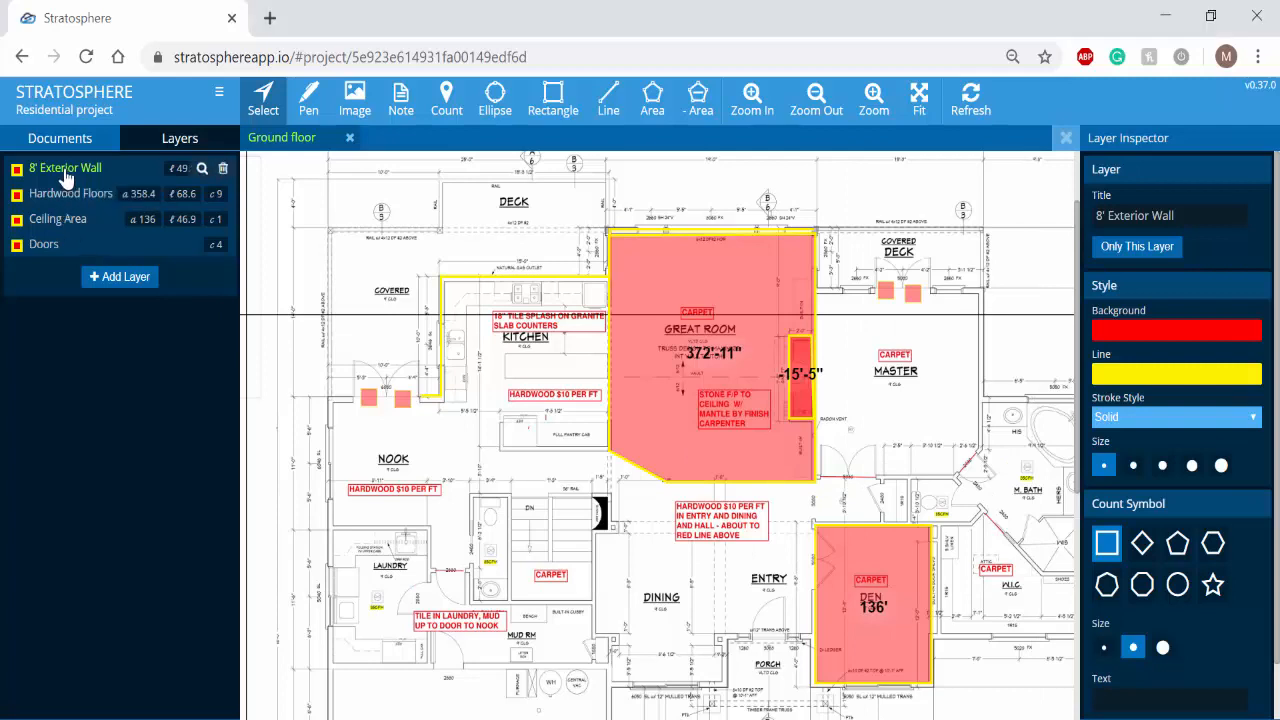
# - Set the line color of the 8' Exterior Wall layer to blue, 1400FF
pyautogui.click(1180, 386)
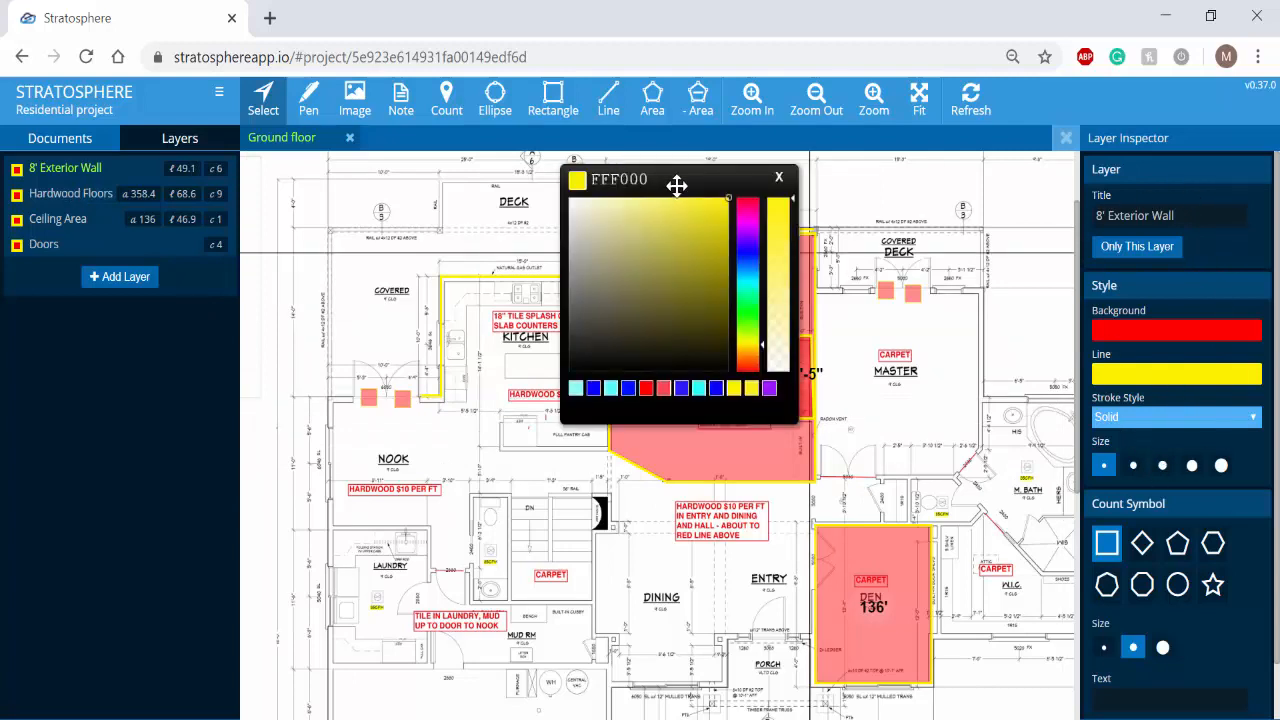
pyautogui.moveTo(724, 174); pyautogui.dragTo(996, 194)
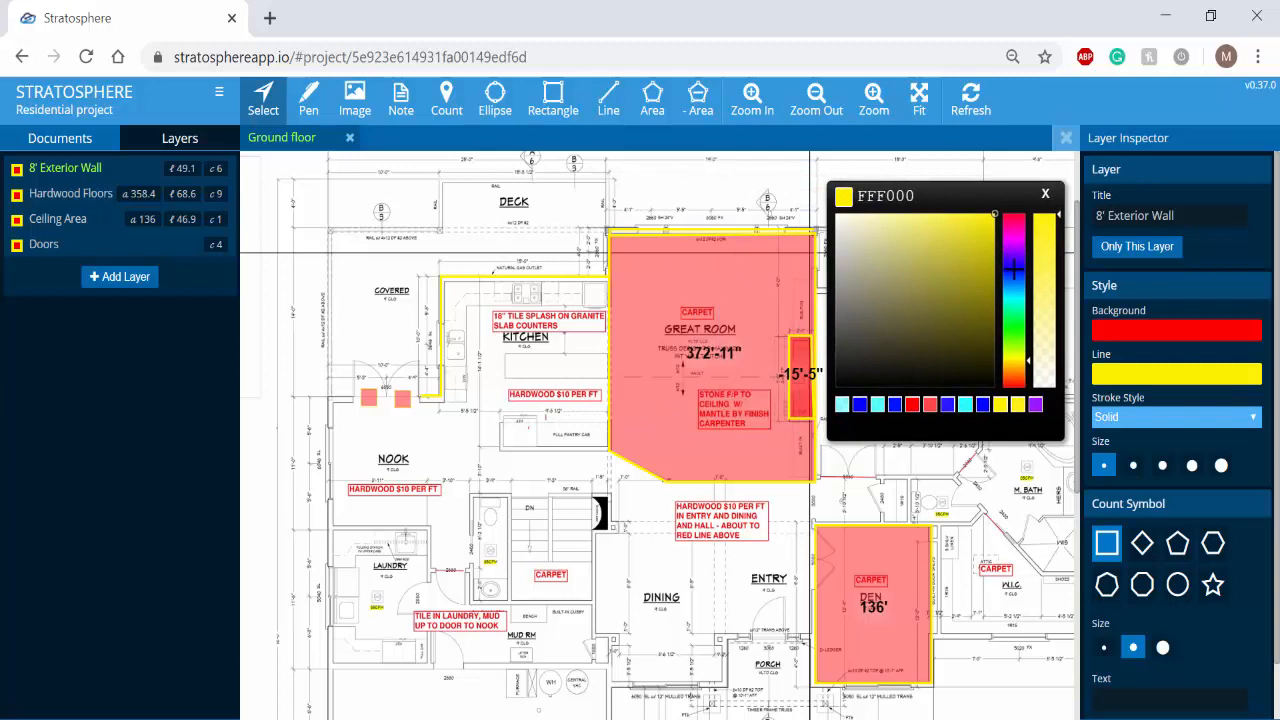
pyautogui.click(1013, 268)
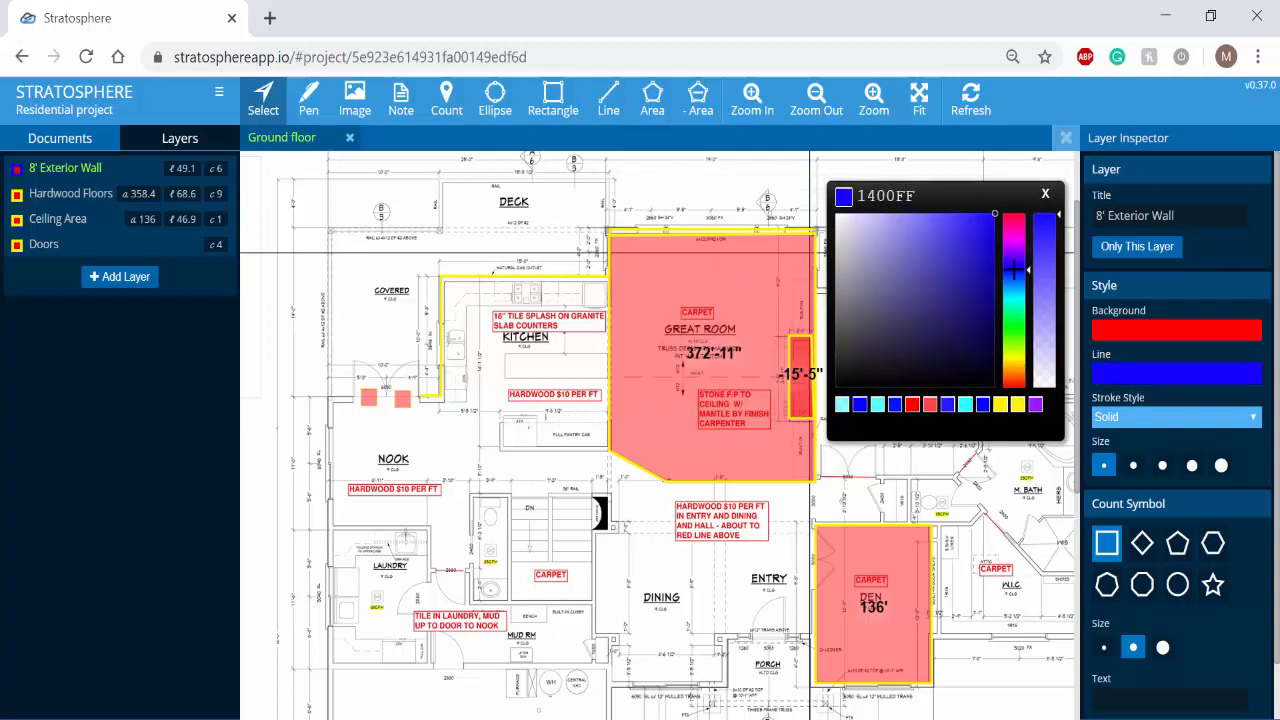
# - Give the 8' Exterior Wall layer a dashed stroke in the second-smallest line size and apply the style to its annotations
pyautogui.click(1044, 198)
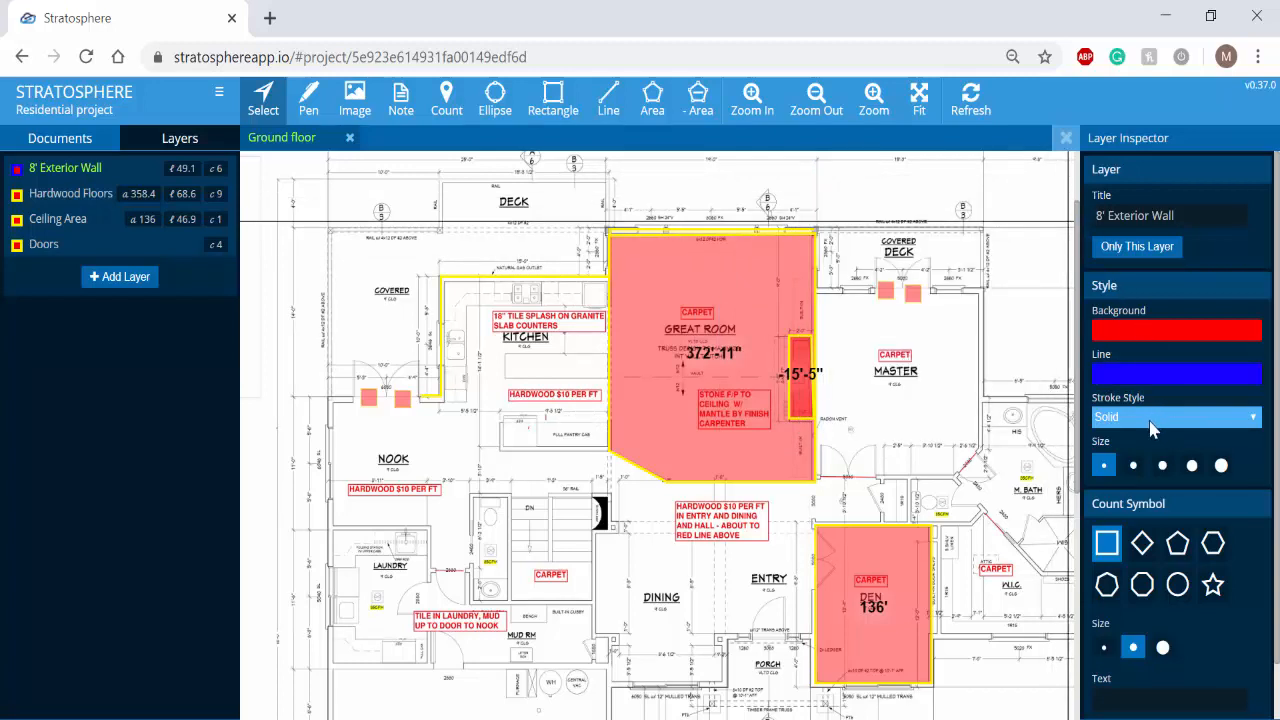
pyautogui.click(1145, 418)
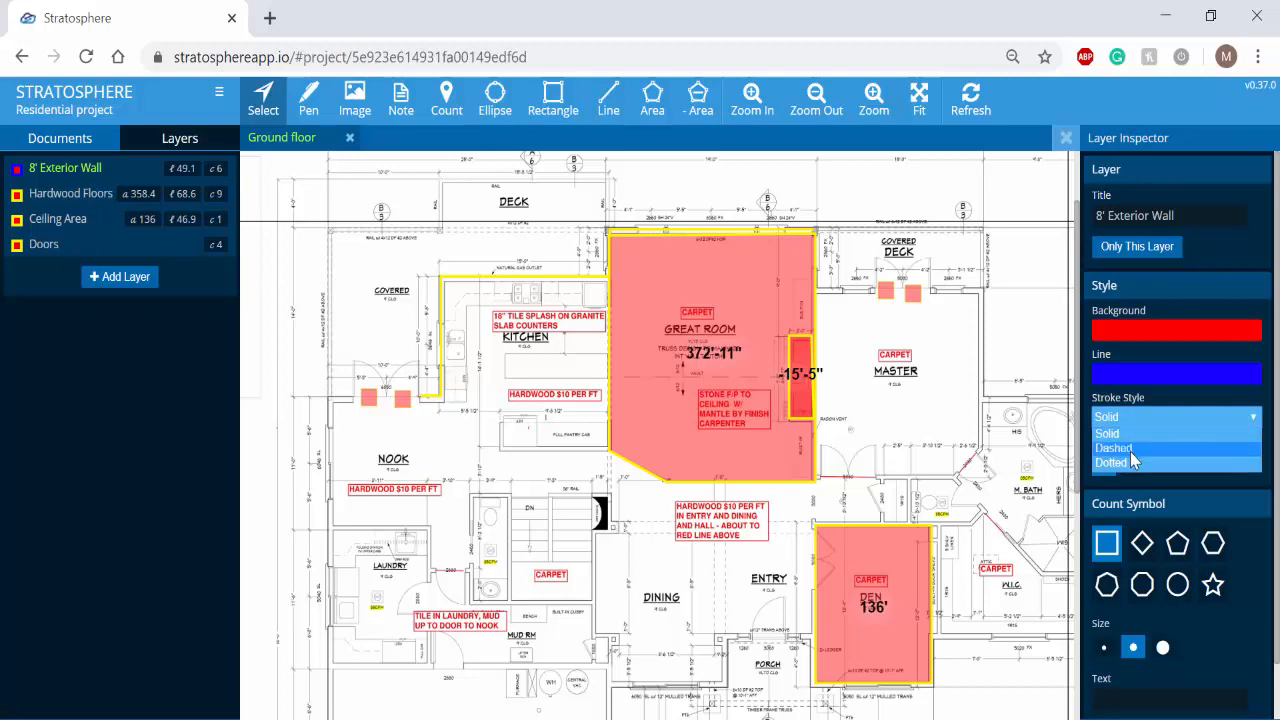
pyautogui.click(1131, 450)
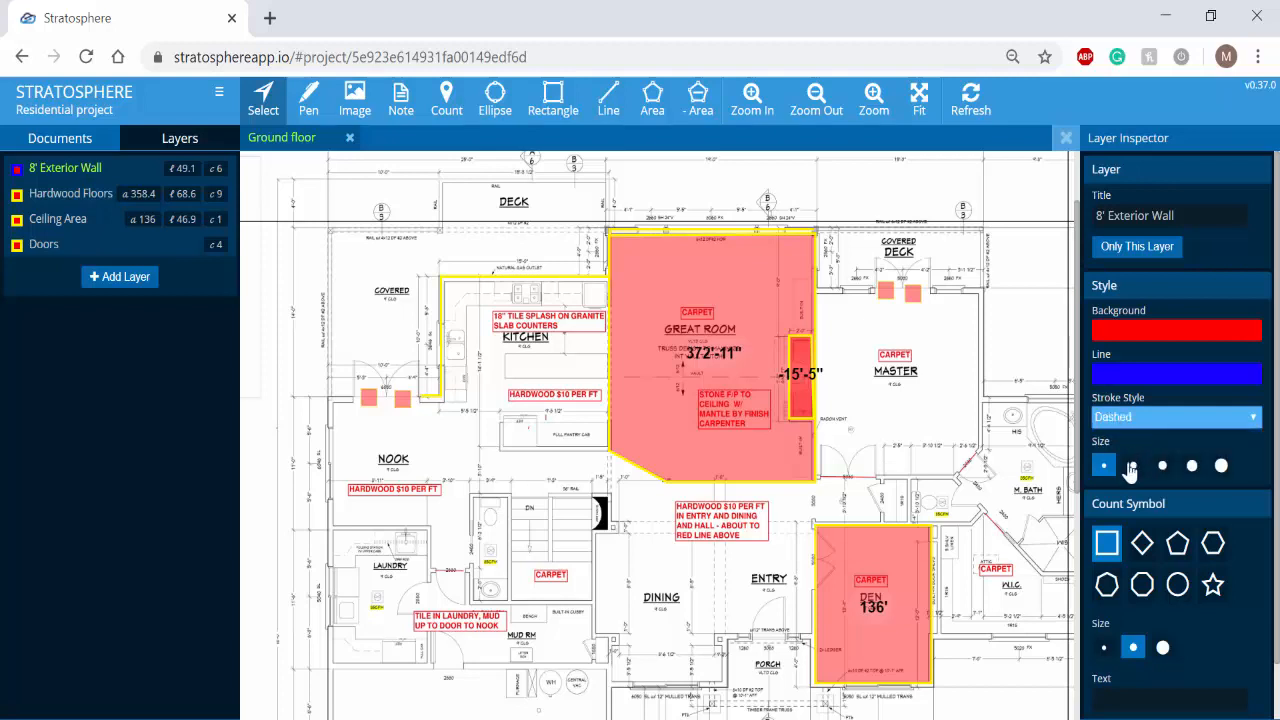
pyautogui.click(1133, 468)
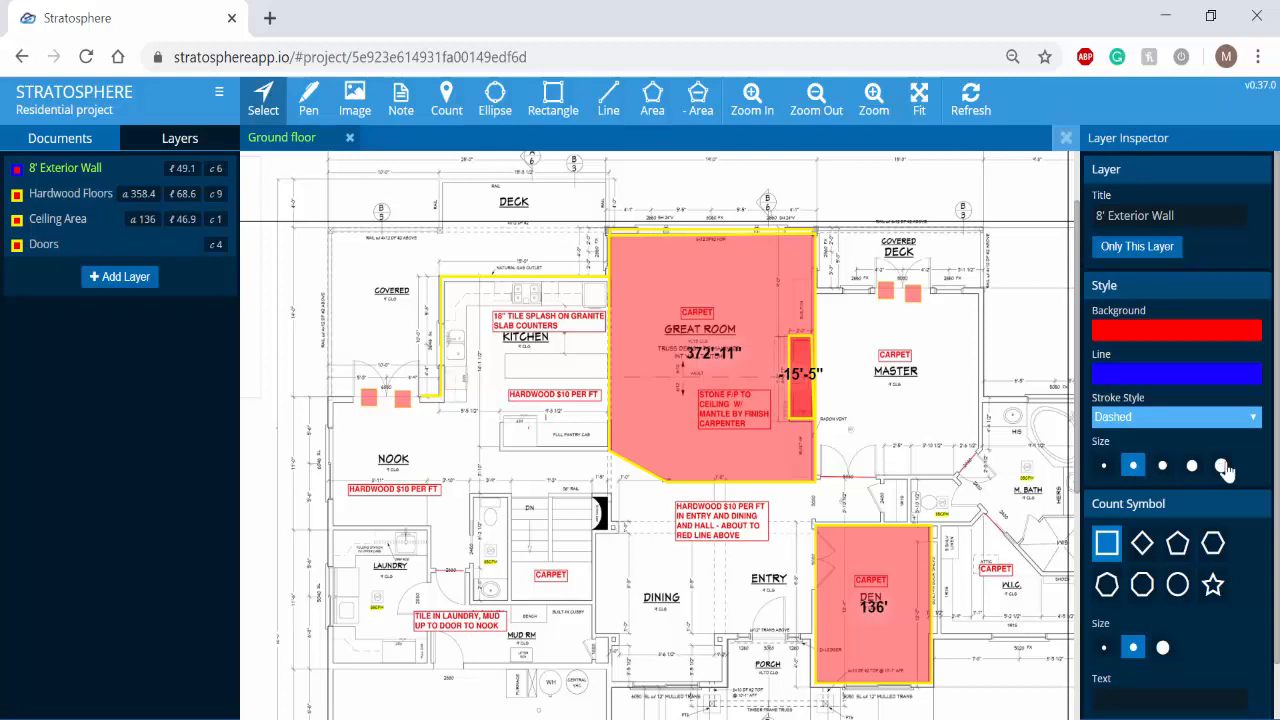
pyautogui.scroll(-1, 1246, 485)
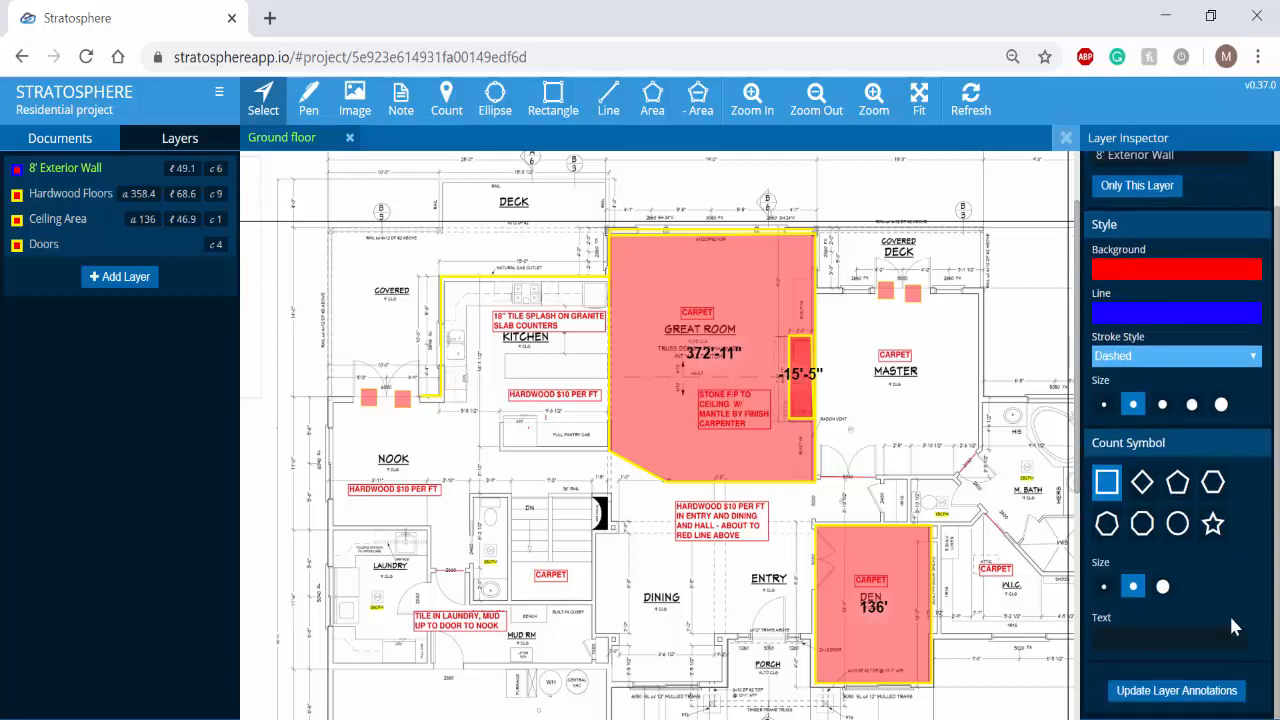
pyautogui.click(1197, 692)
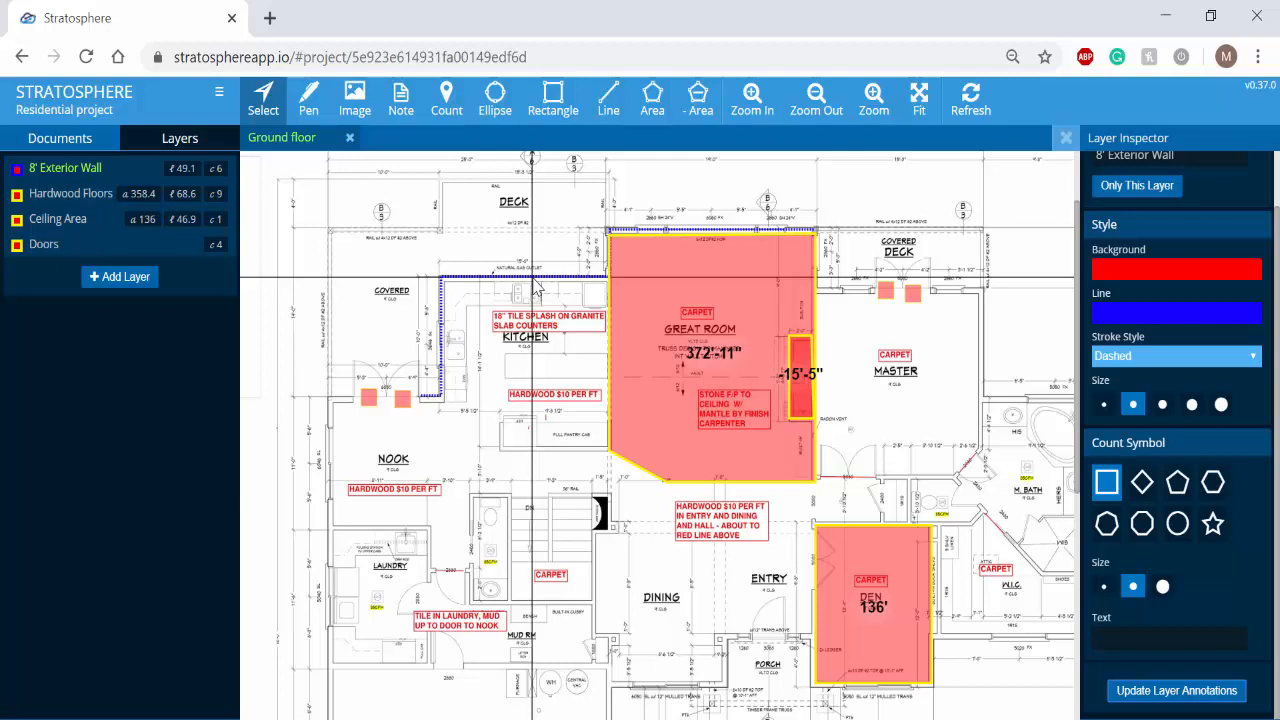
# - Set the background color of the Hardwood Floors layer to cyan, 00FFFF
pyautogui.click(95, 200)
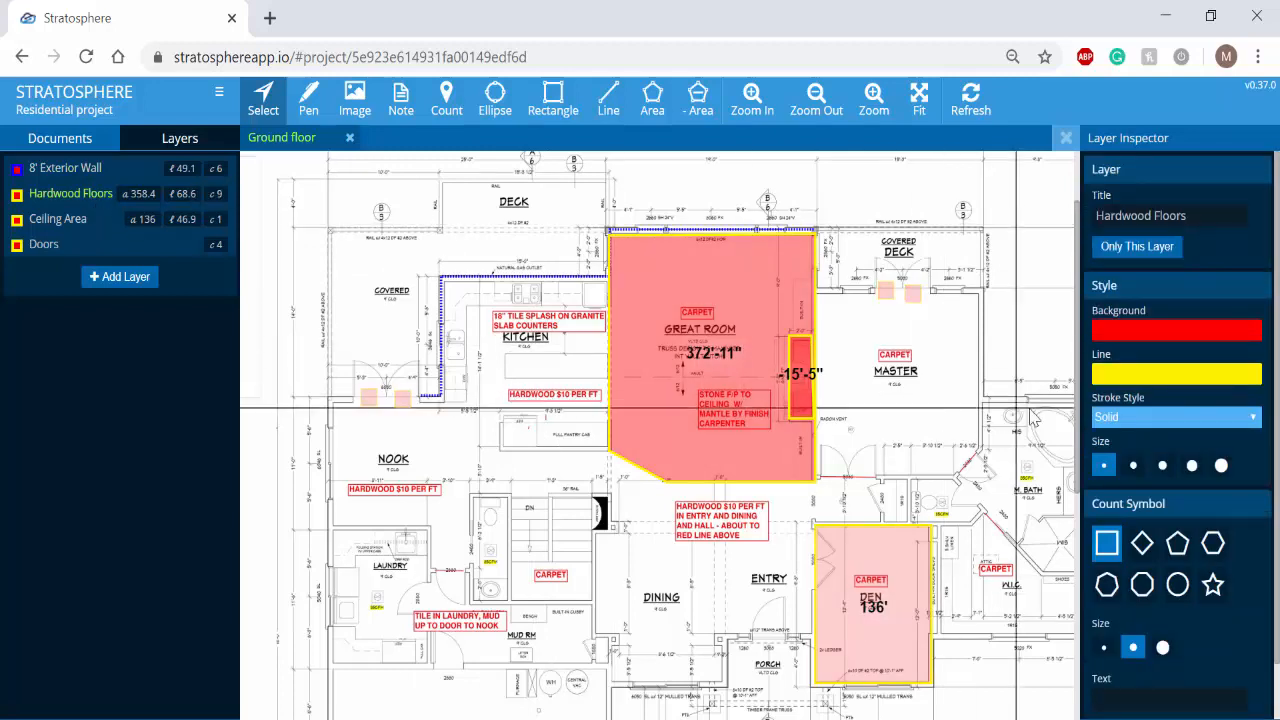
pyautogui.click(1165, 337)
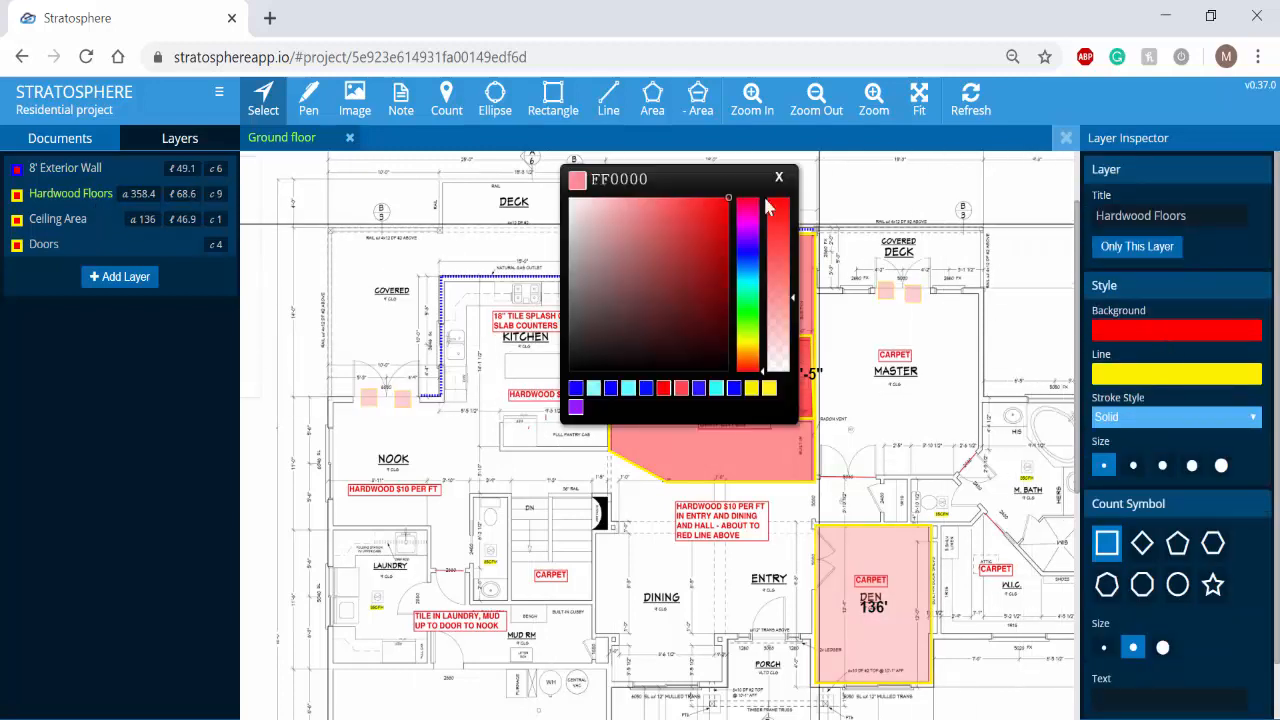
pyautogui.moveTo(703, 180); pyautogui.dragTo(987, 171)
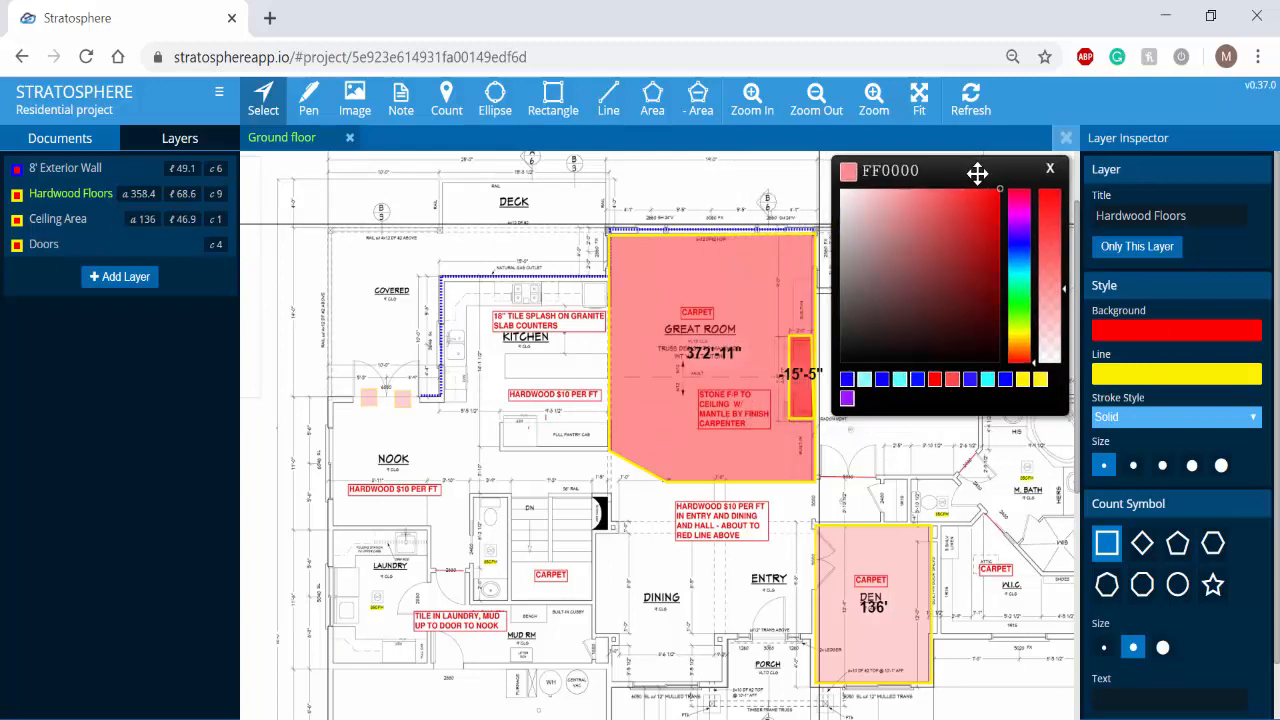
pyautogui.click(899, 382)
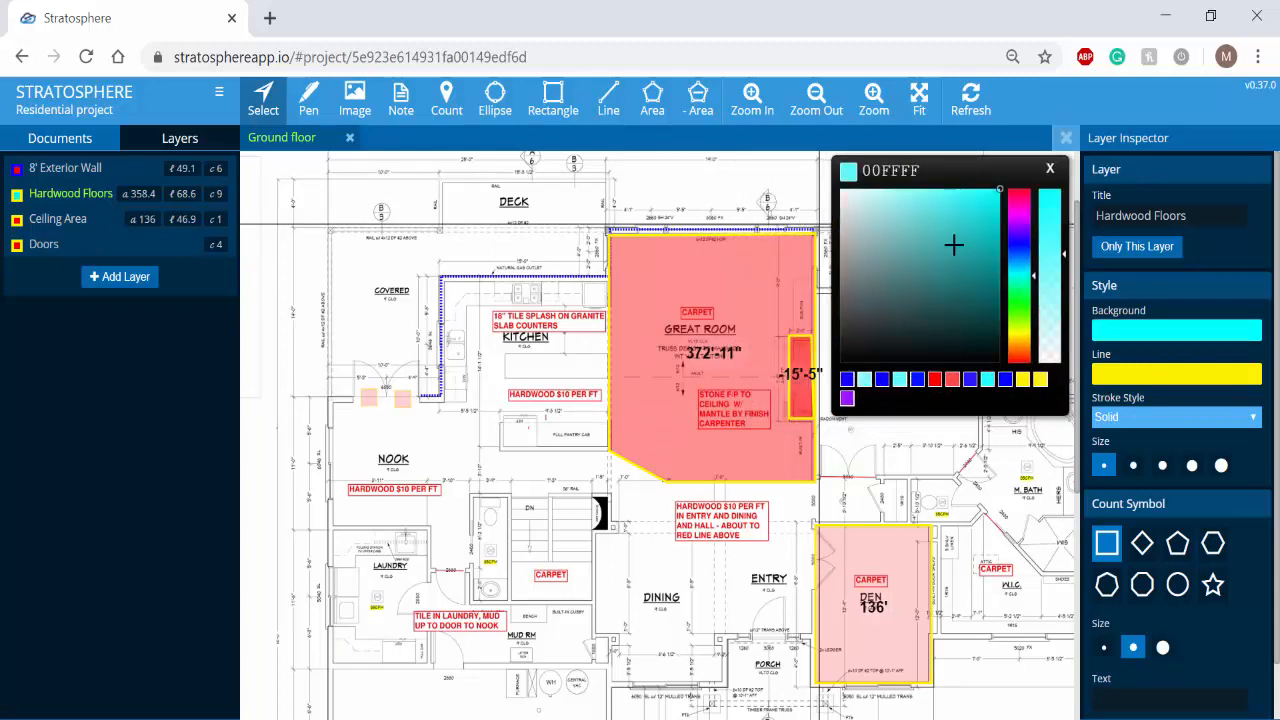
pyautogui.click(1050, 169)
# - Set the Hardwood Floors line color to blue, 1400FF, and apply the layer style to its existing annotations
pyautogui.click(1147, 375)
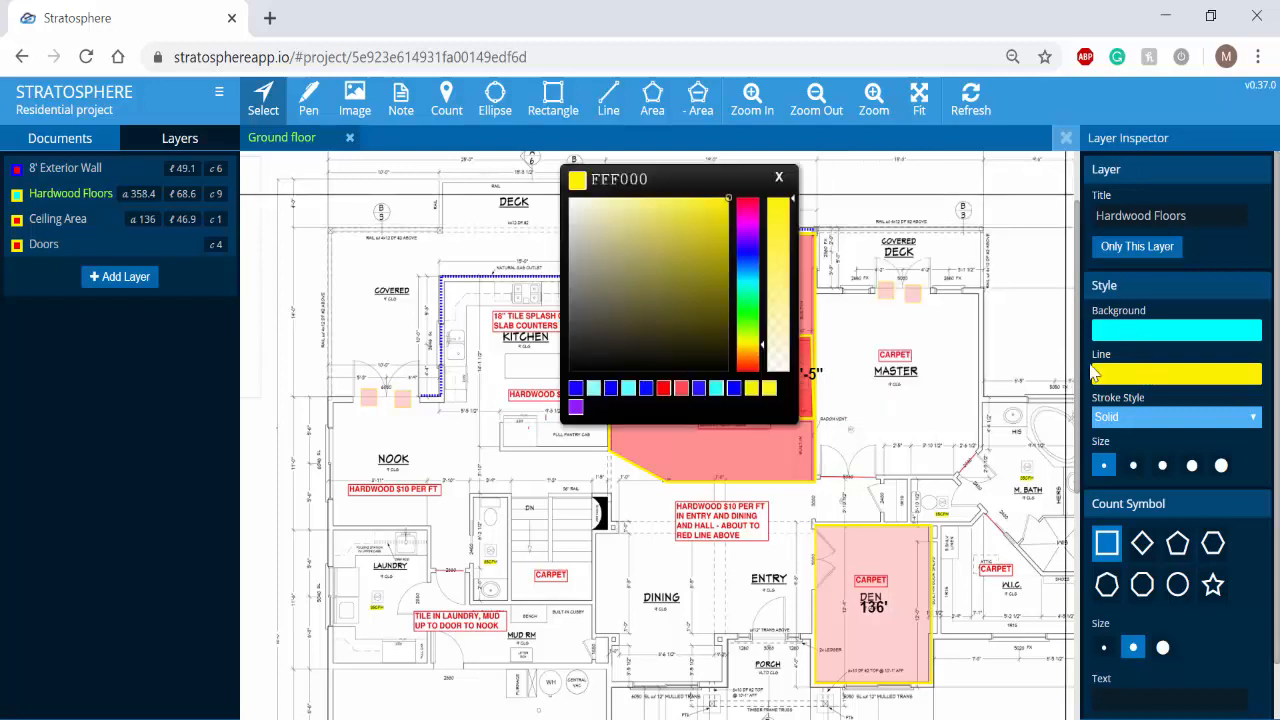
pyautogui.click(577, 390)
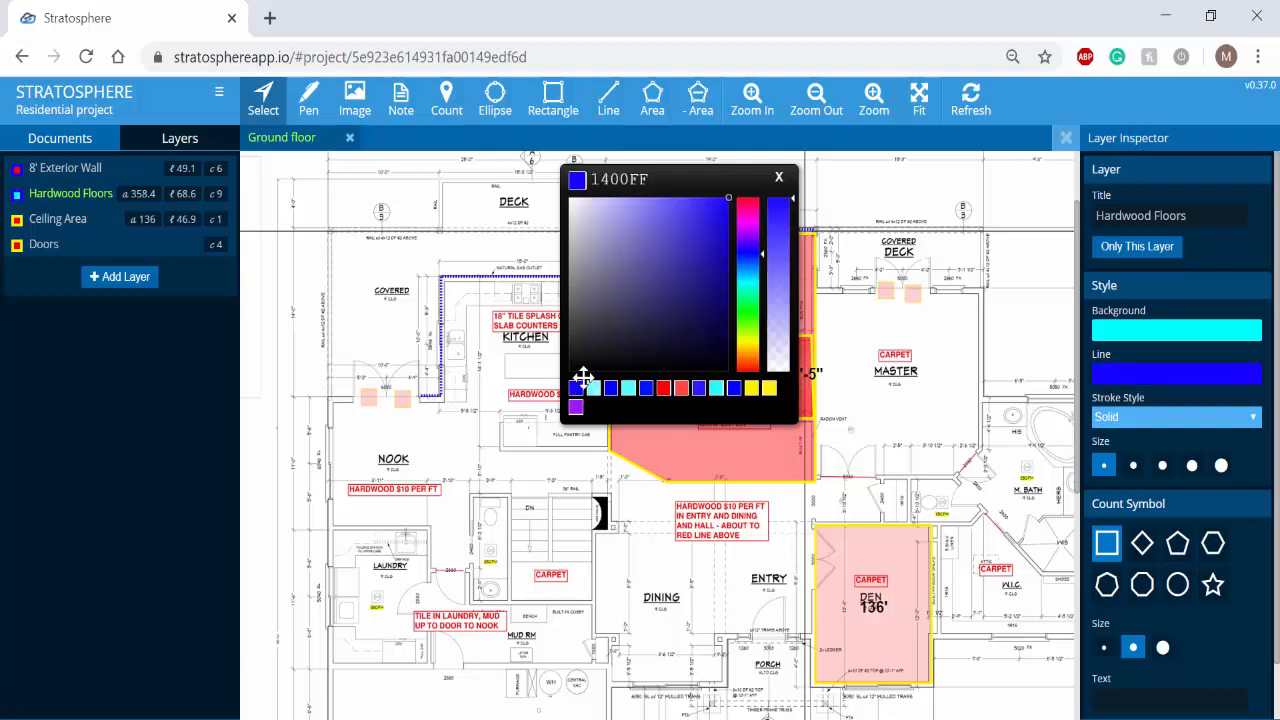
pyautogui.click(778, 184)
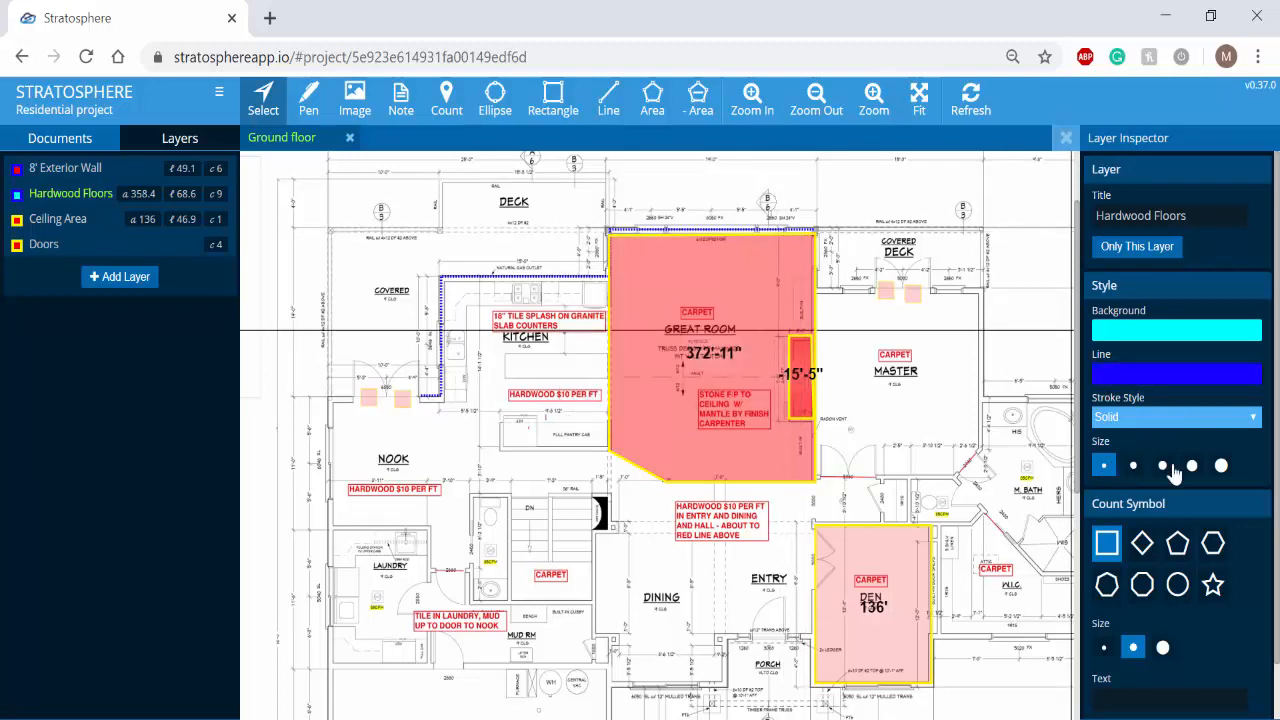
pyautogui.scroll(-1, 1250, 492)
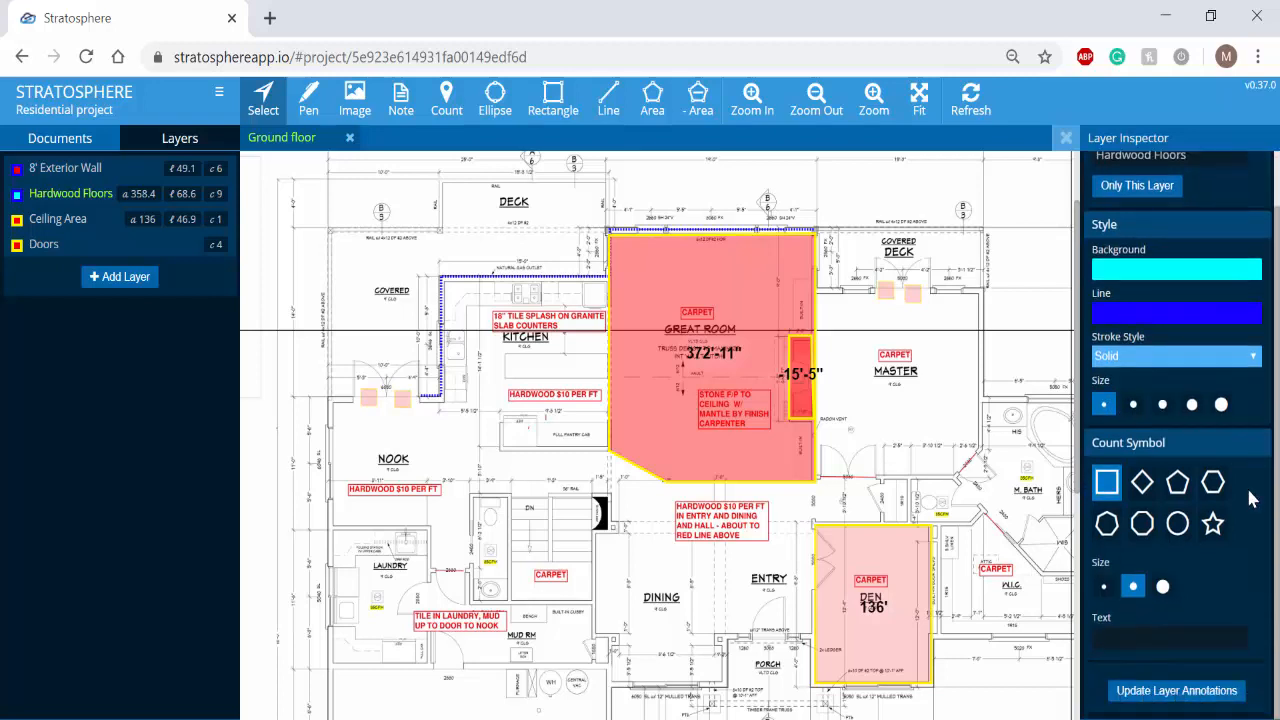
pyautogui.click(1179, 699)
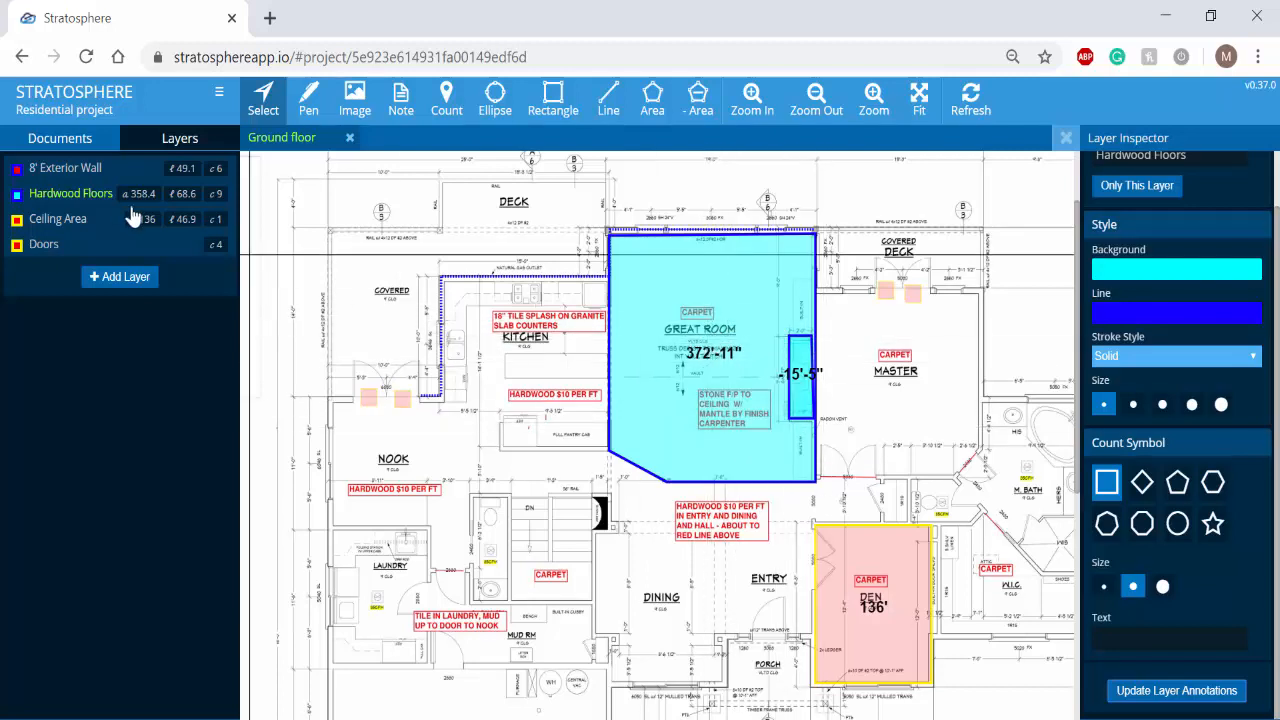
# - Change the Doors layer's count symbol to the smallest diamond with the text DR and update the layer's annotations
pyautogui.click(77, 224)
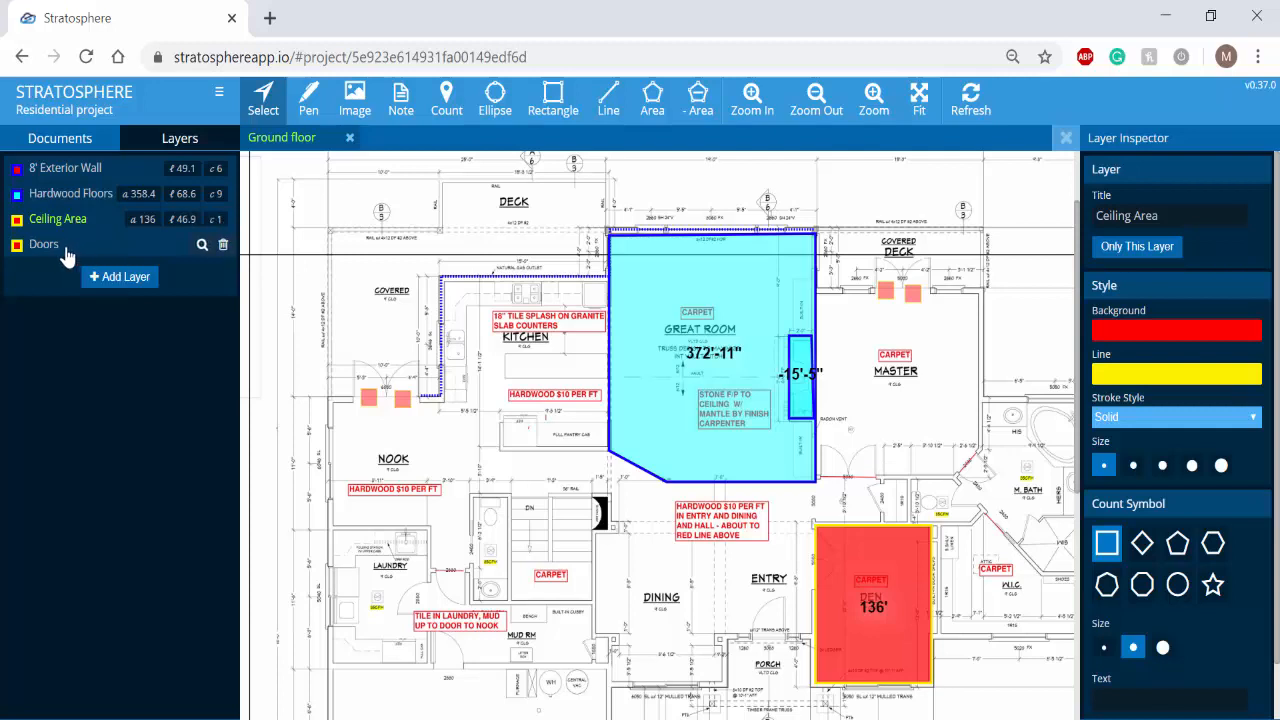
pyautogui.click(64, 250)
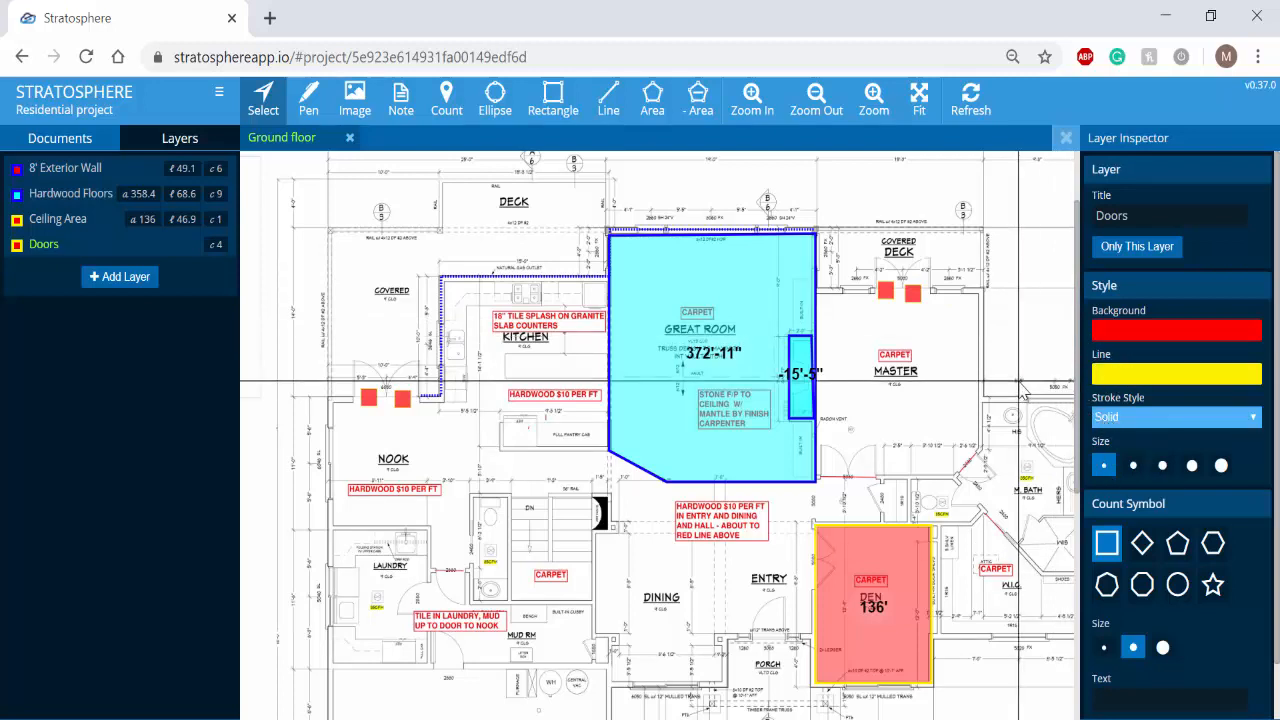
pyautogui.scroll(-1, 1175, 490)
pyautogui.scroll(-1, 1175, 490)
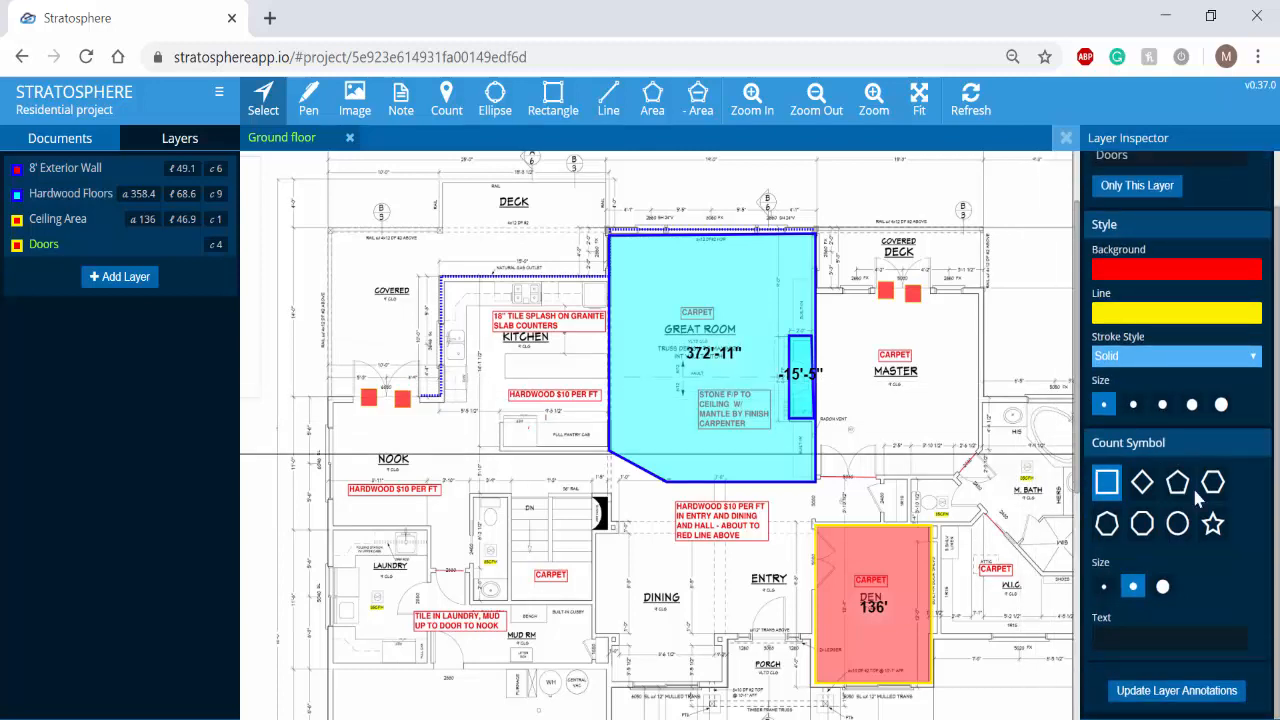
pyautogui.click(1142, 484)
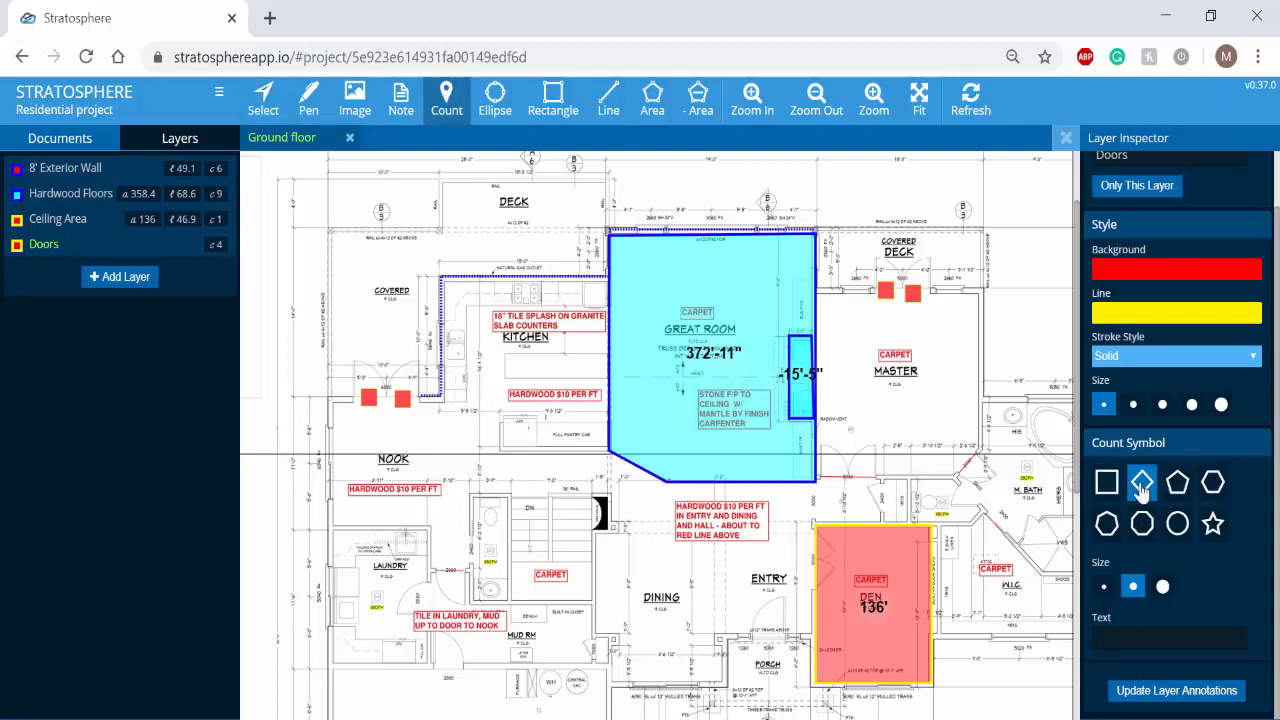
pyautogui.click(1104, 588)
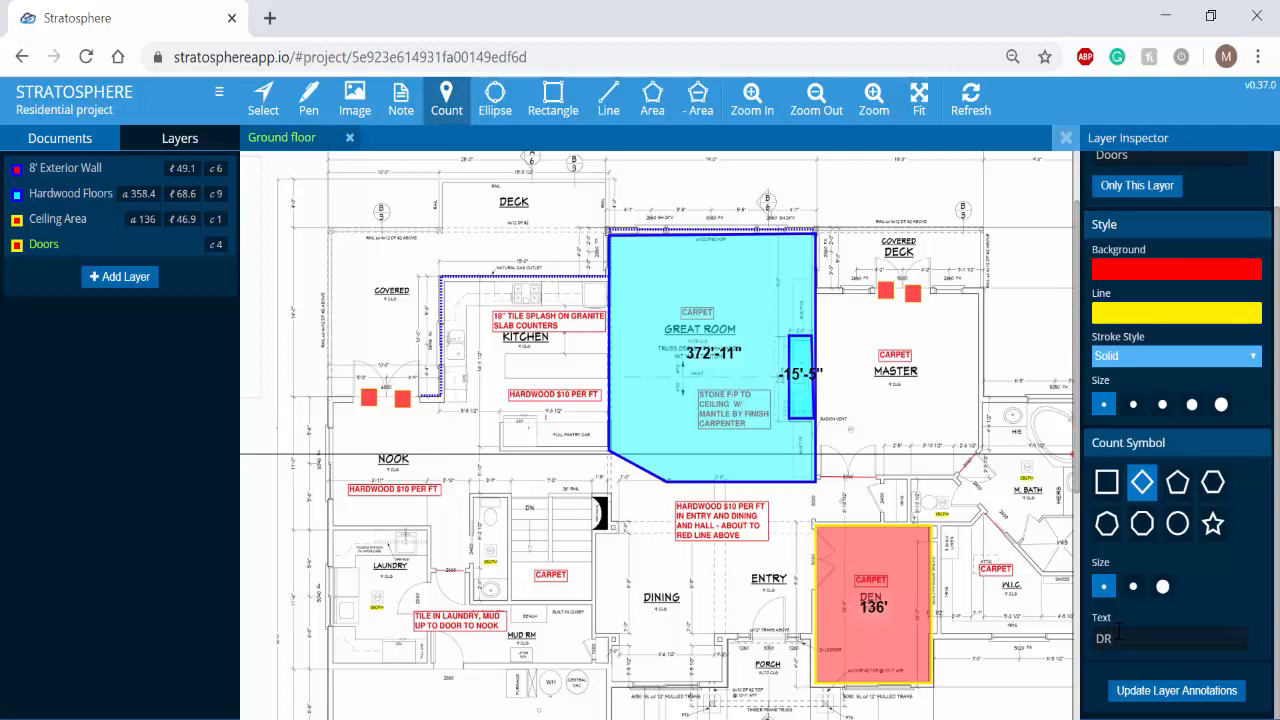
pyautogui.click(1158, 692)
# - Examine the restyled count markers at the nook's double doors up close
pyautogui.click(62, 168)
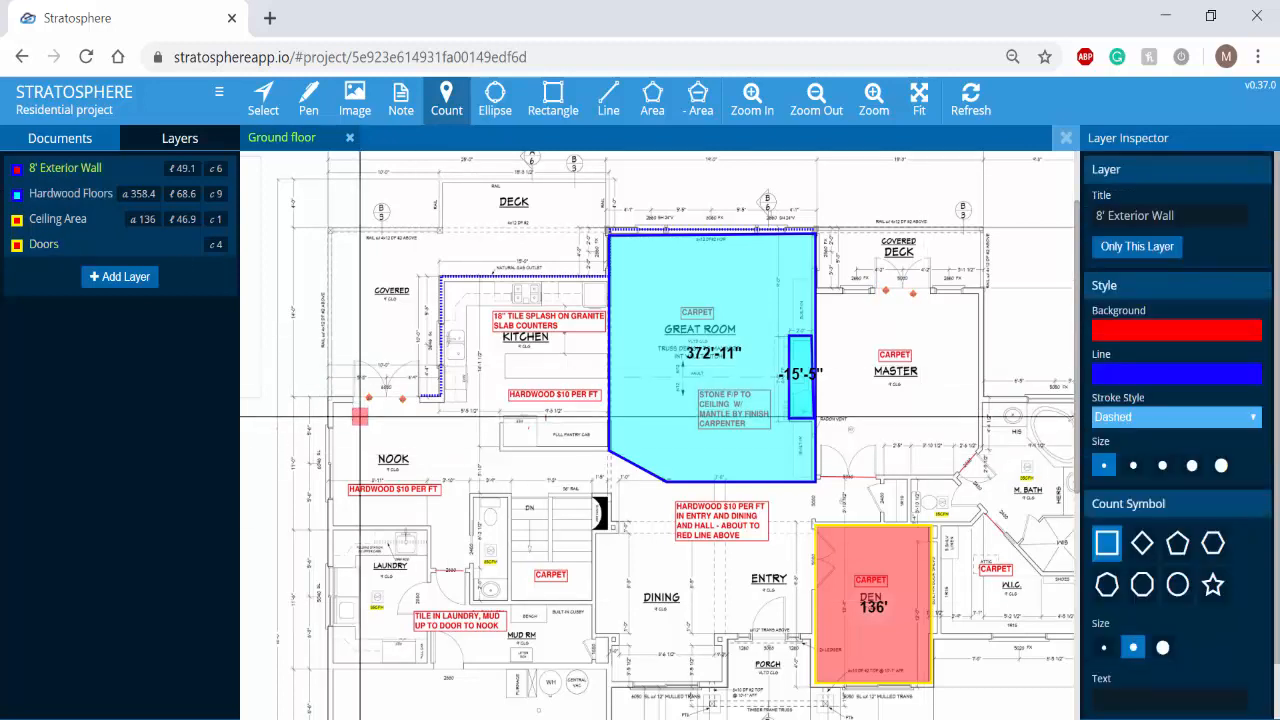
pyautogui.click(262, 95)
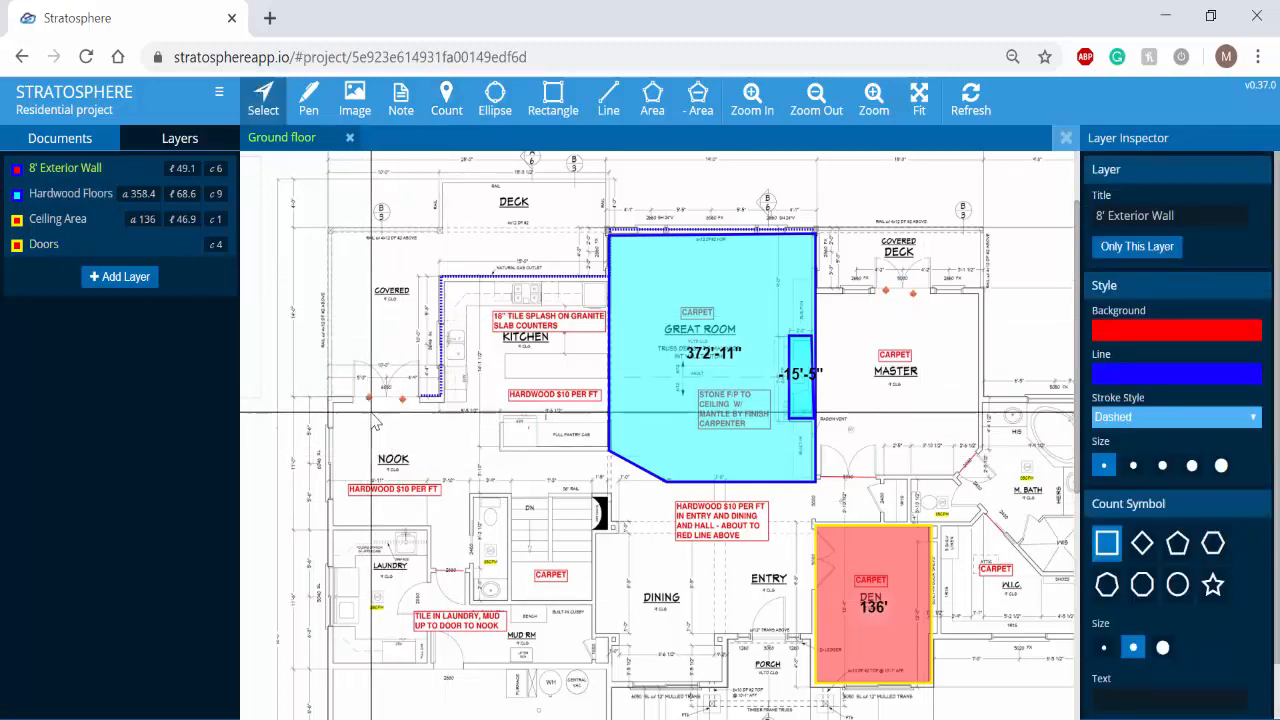
pyautogui.scroll(5, 375, 421)
pyautogui.scroll(3, 373, 410)
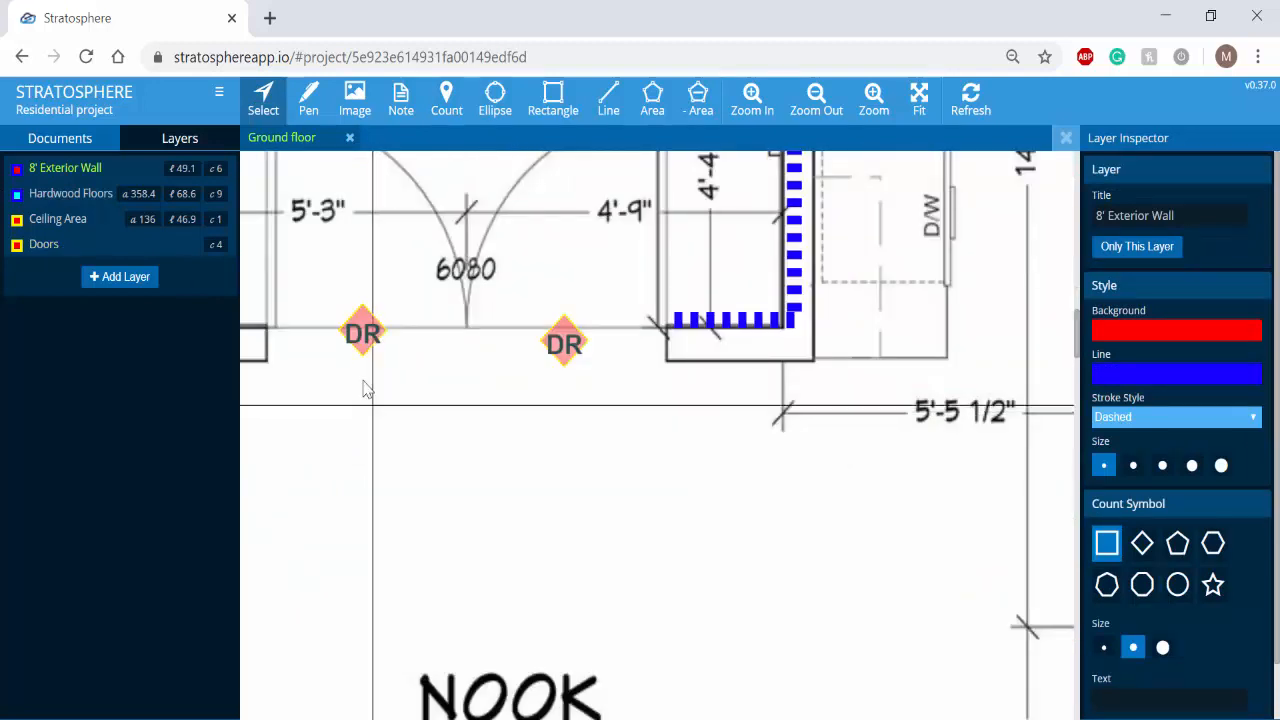
pyautogui.moveTo(400, 406); pyautogui.dragTo(571, 540)
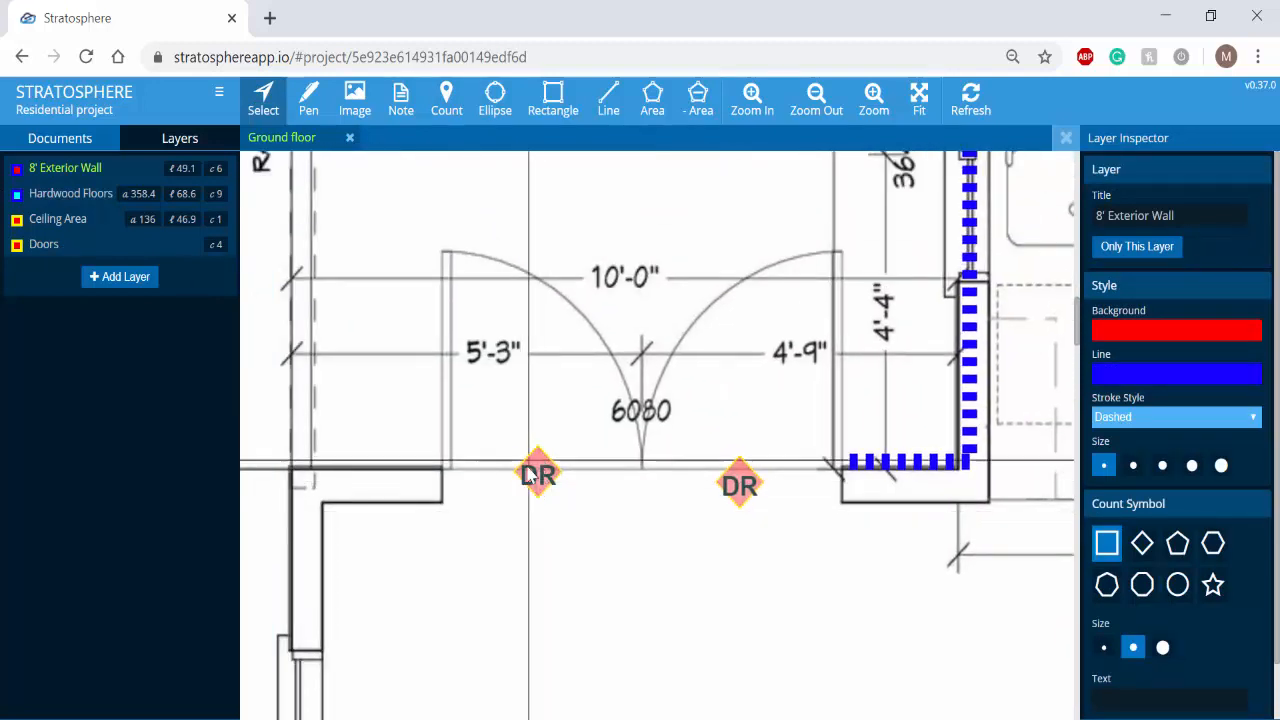
pyautogui.scroll(-5, 646, 510)
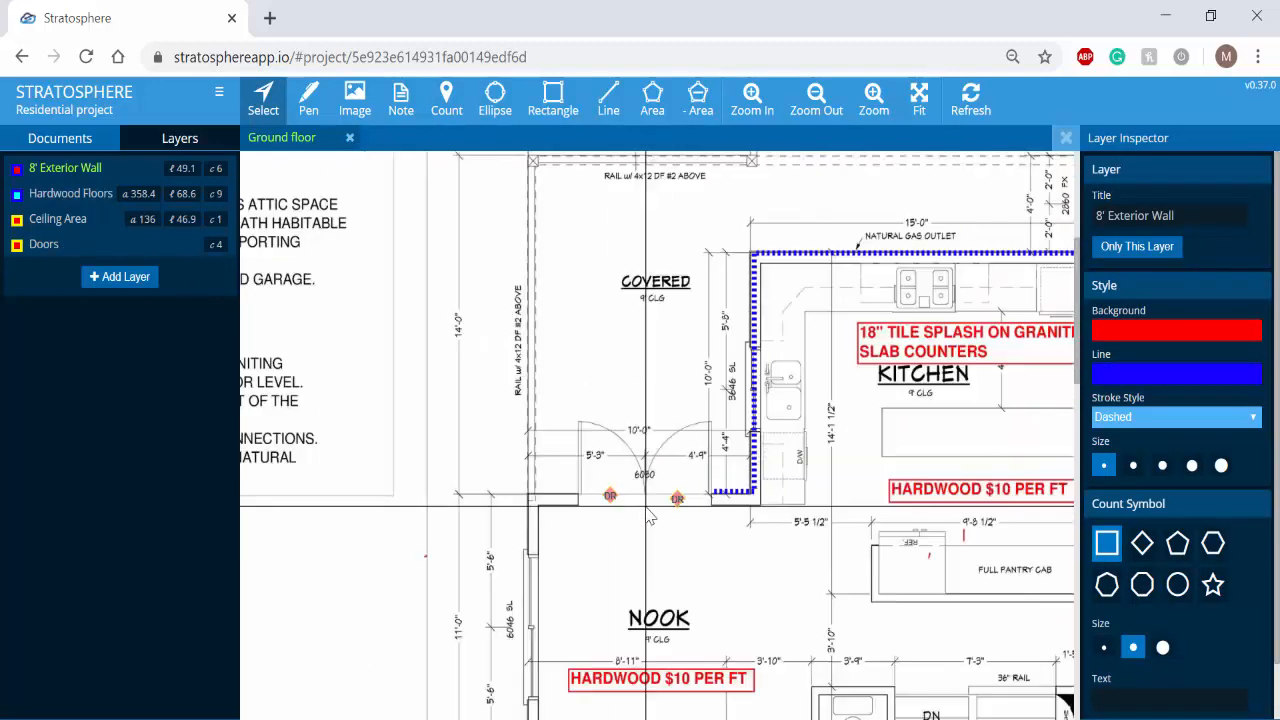
pyautogui.scroll(-3, 773, 533)
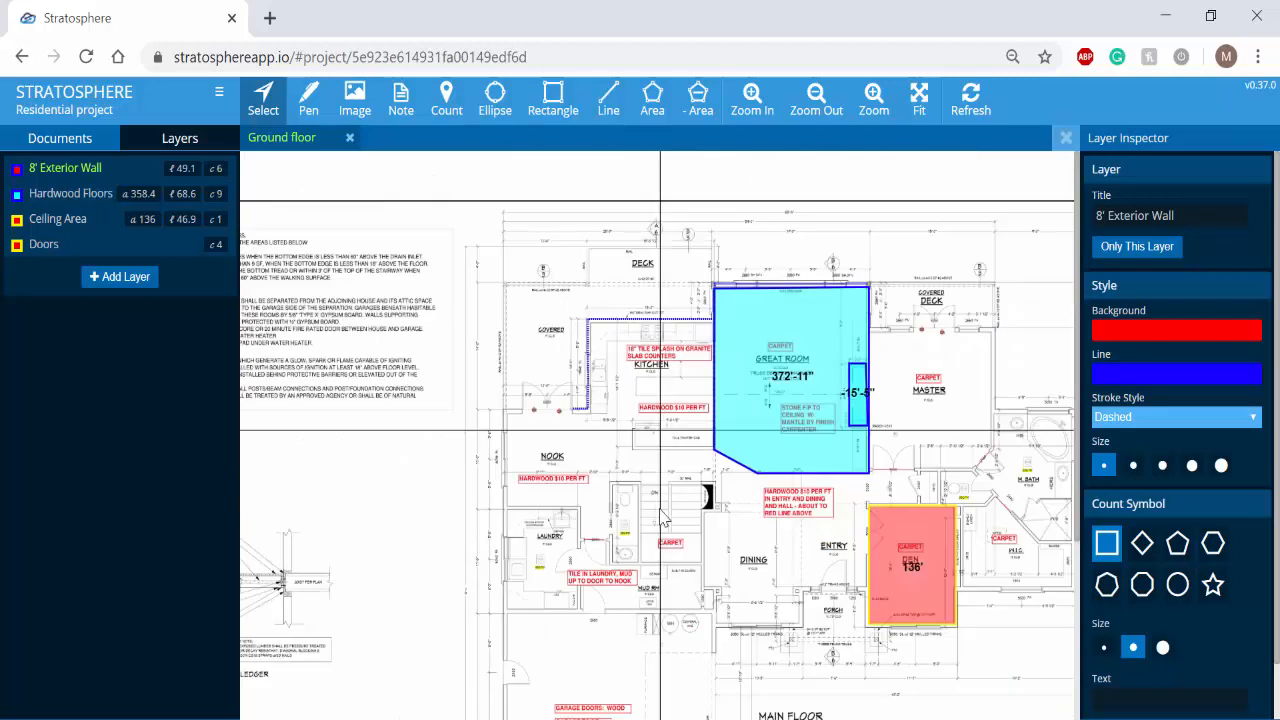
# - On the Markup layer, highlight the COVERED label above the nook with the Pen tool
pyautogui.scroll(2, 665, 518)
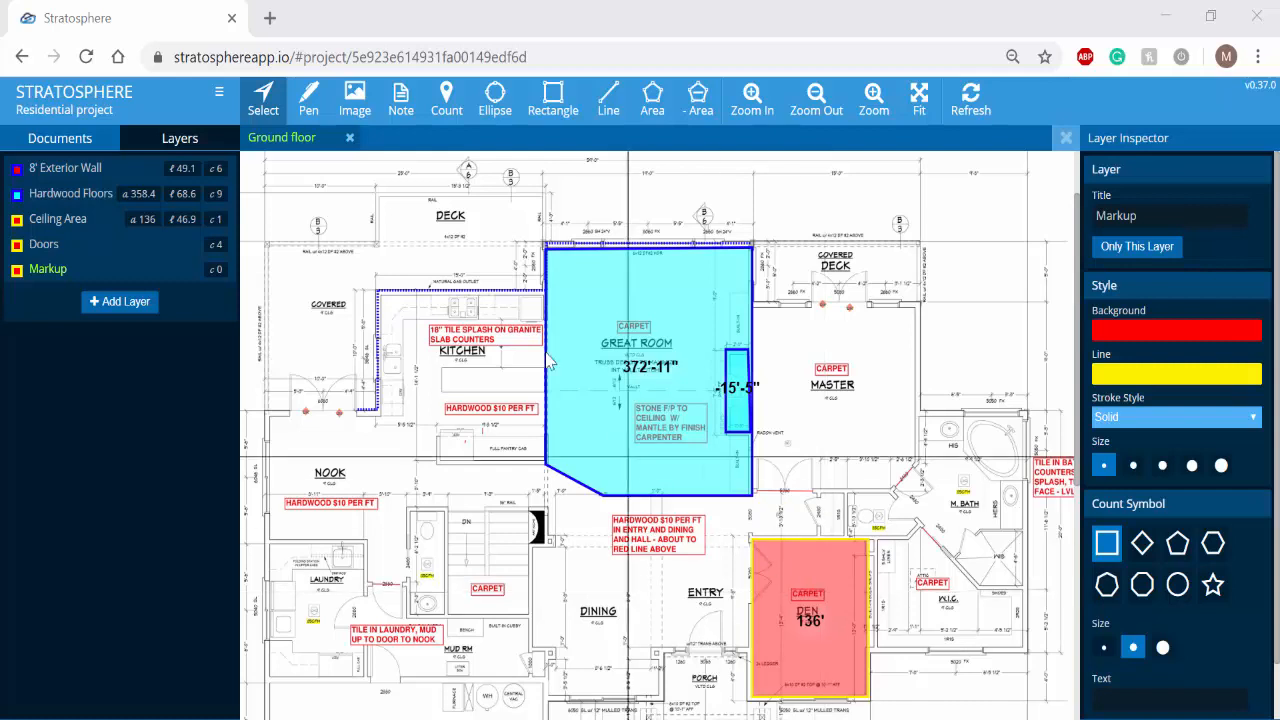
pyautogui.click(320, 115)
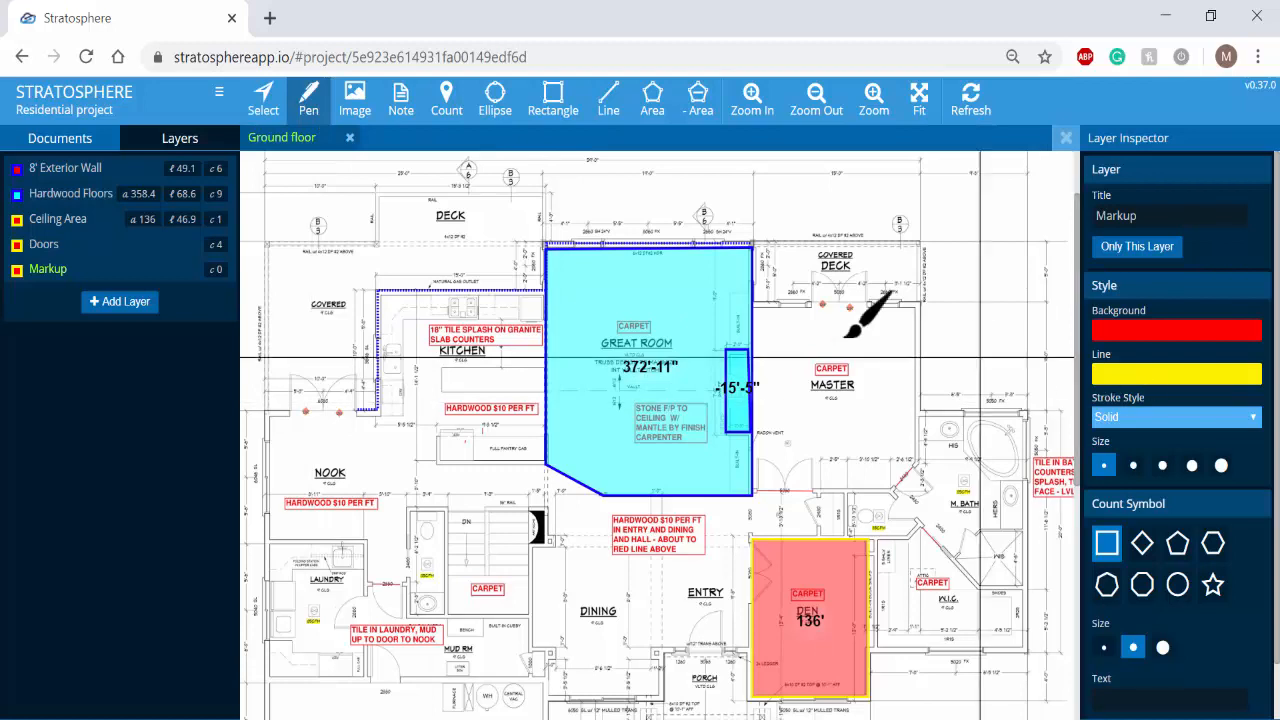
pyautogui.moveTo(310, 304)
pyautogui.mouseDown()
pyautogui.moveTo(347, 306)
pyautogui.moveTo(312, 303)
pyautogui.mouseUp()
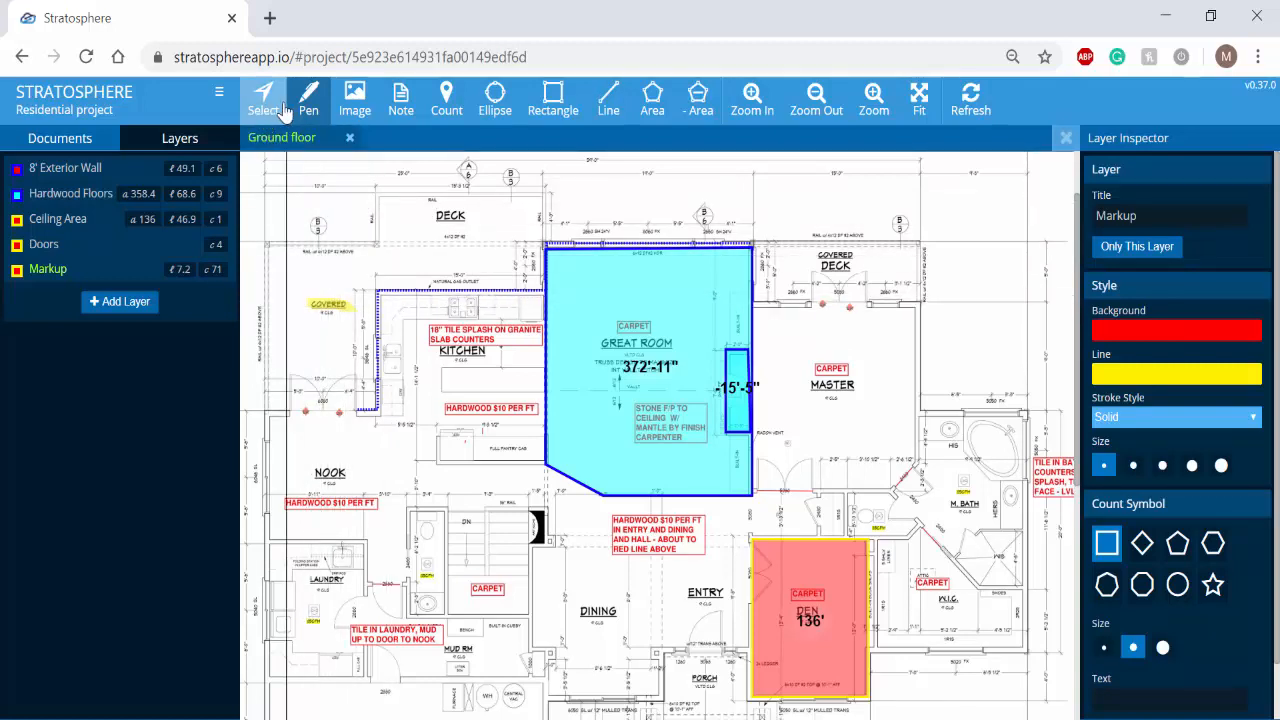
# - Place a note beside the Covered Deck label above the master bedroom and enter the text "Example note."
pyautogui.click(412, 118)
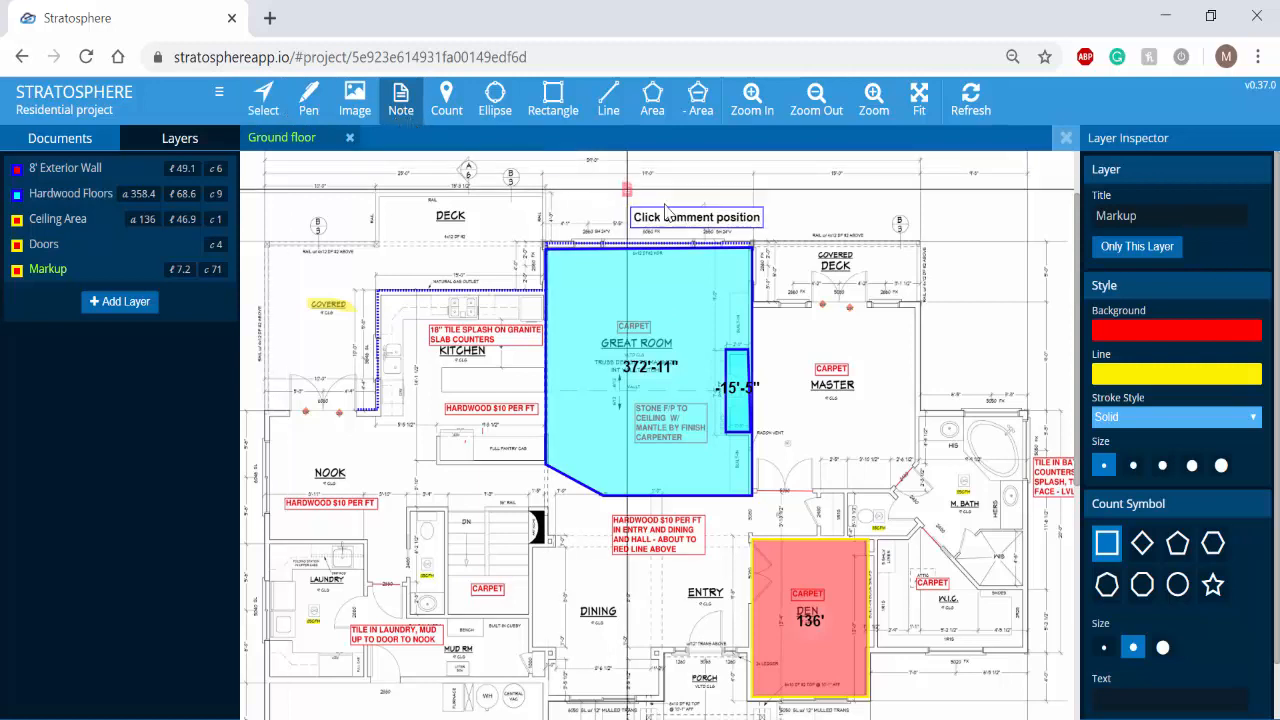
pyautogui.click(877, 259)
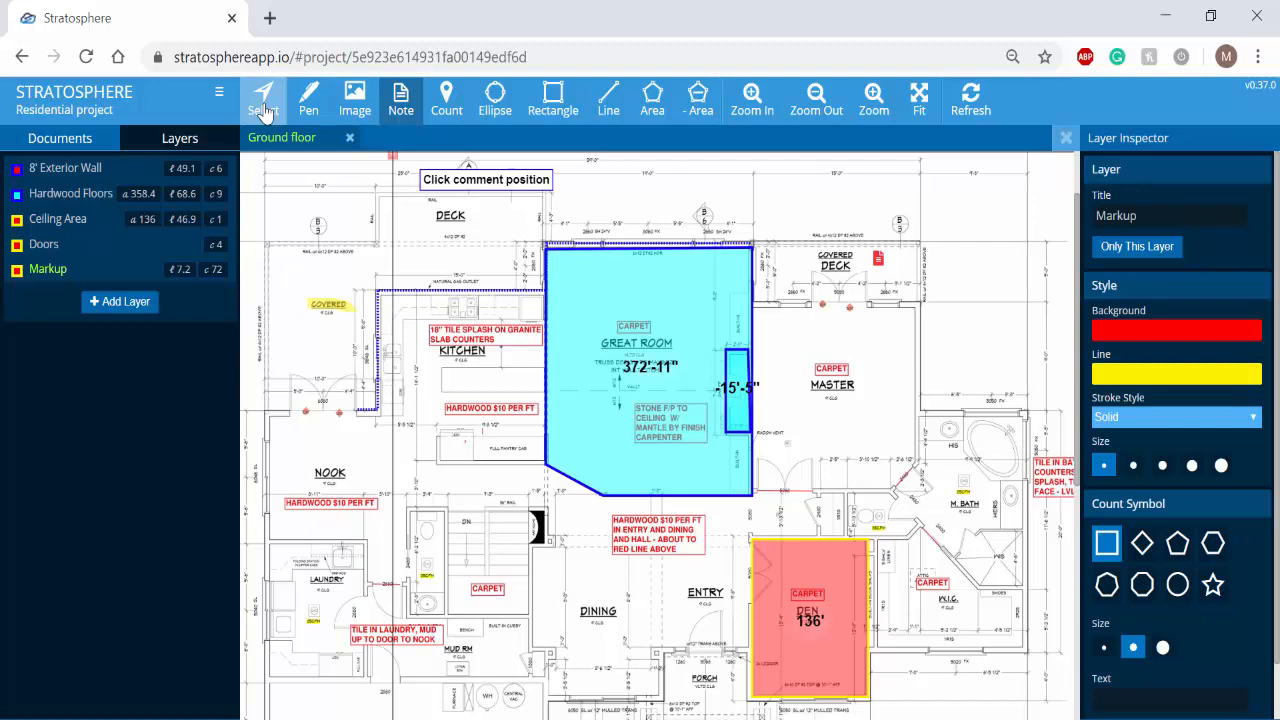
pyautogui.click(263, 113)
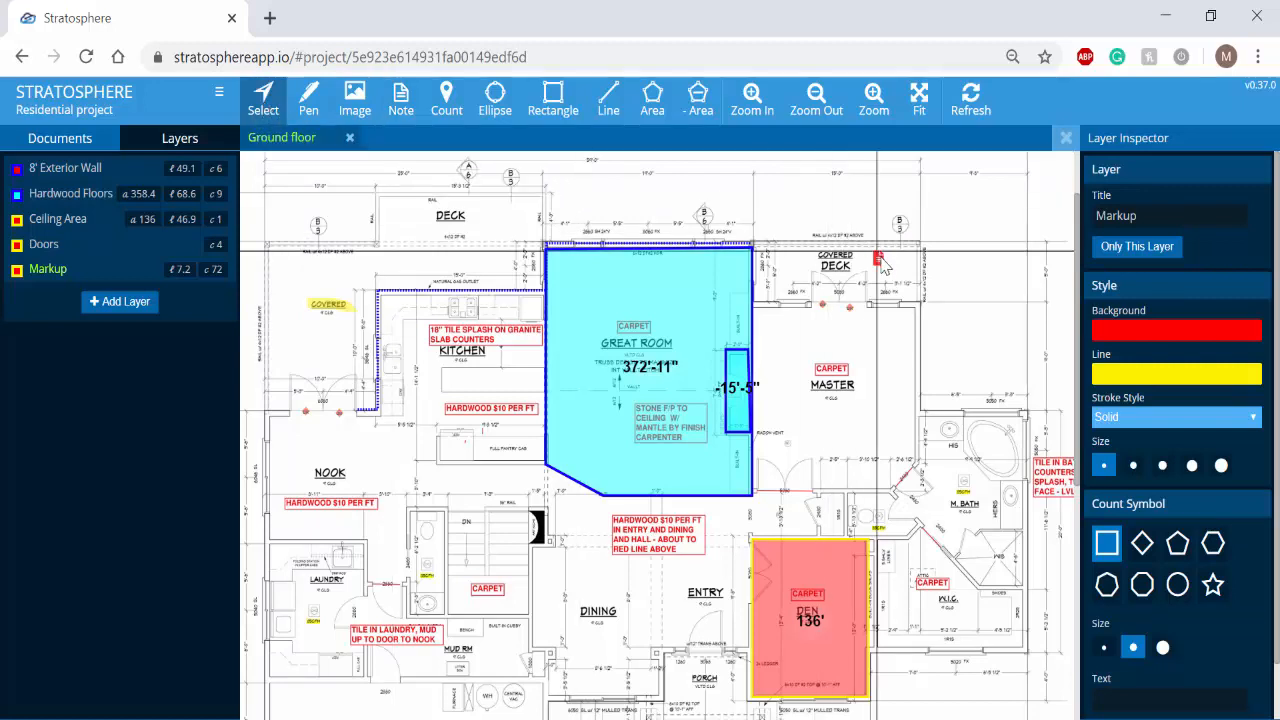
pyautogui.click(879, 261)
pyautogui.click(1124, 367)
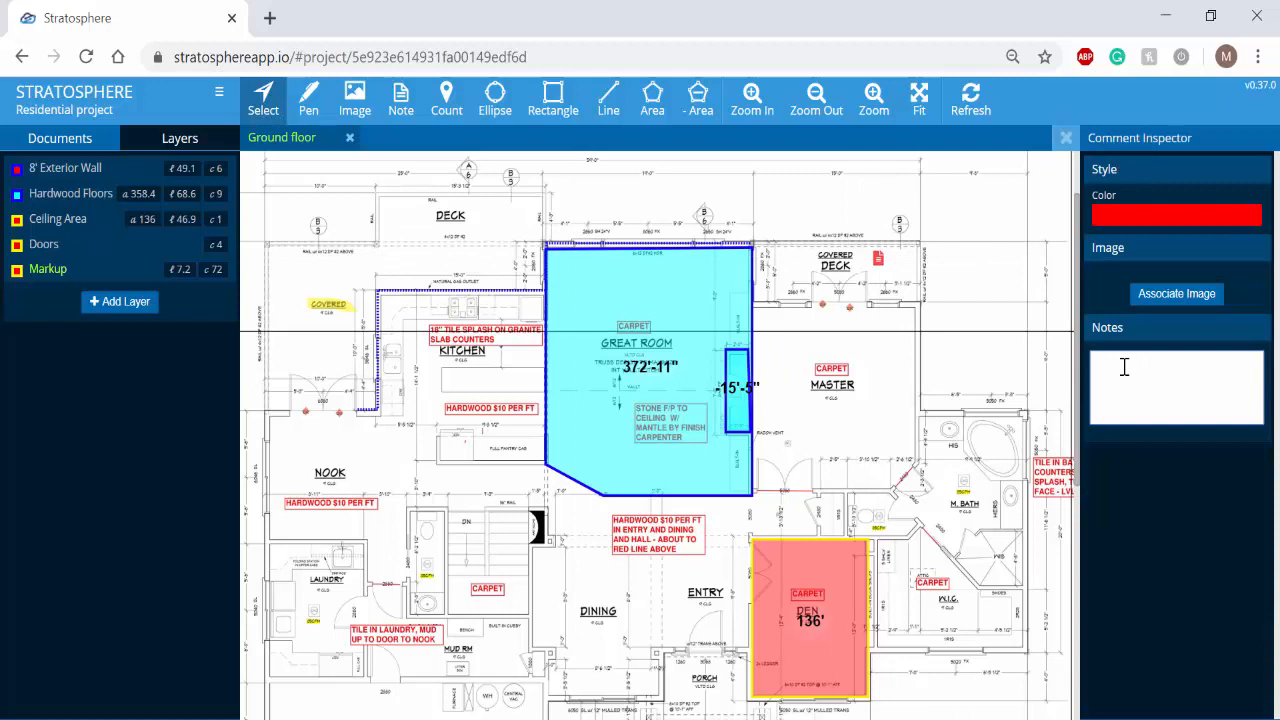
pyautogui.write('Example note.')
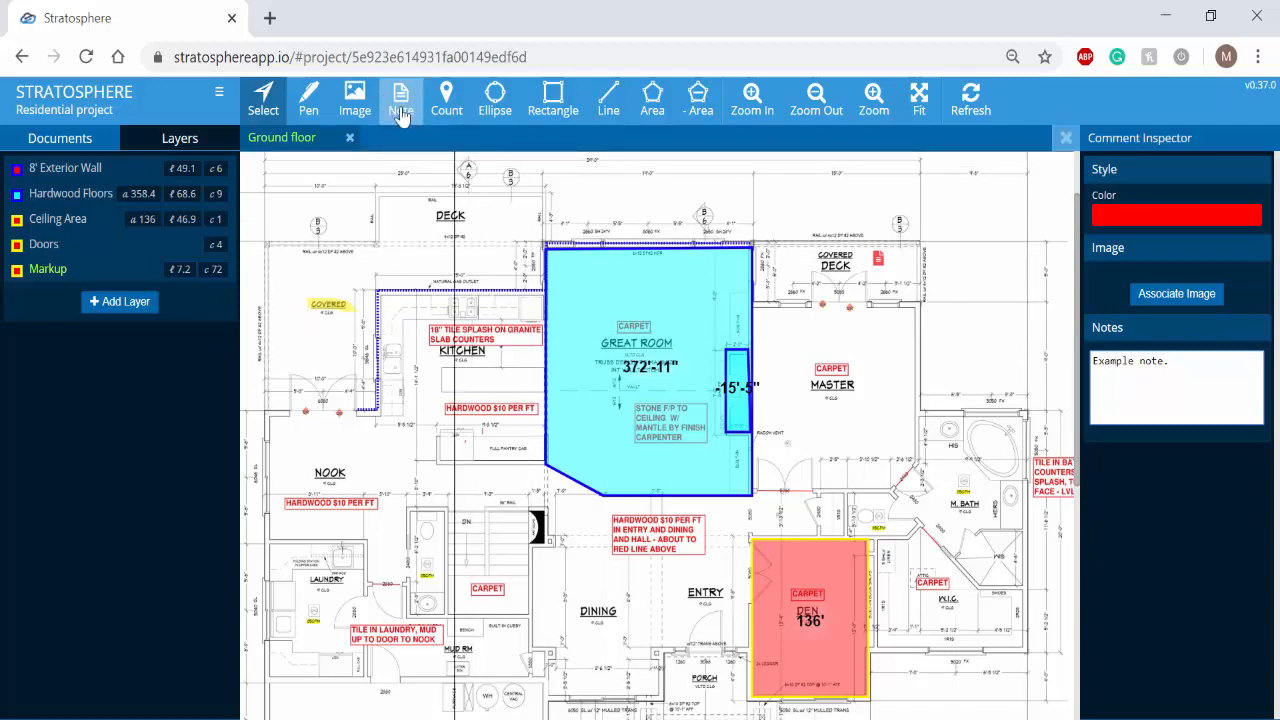
# - Place an image marker just above the Nook label and upload the Paneled Solid Wood Finish Standard Door picture from the Example images folder
pyautogui.click(357, 113)
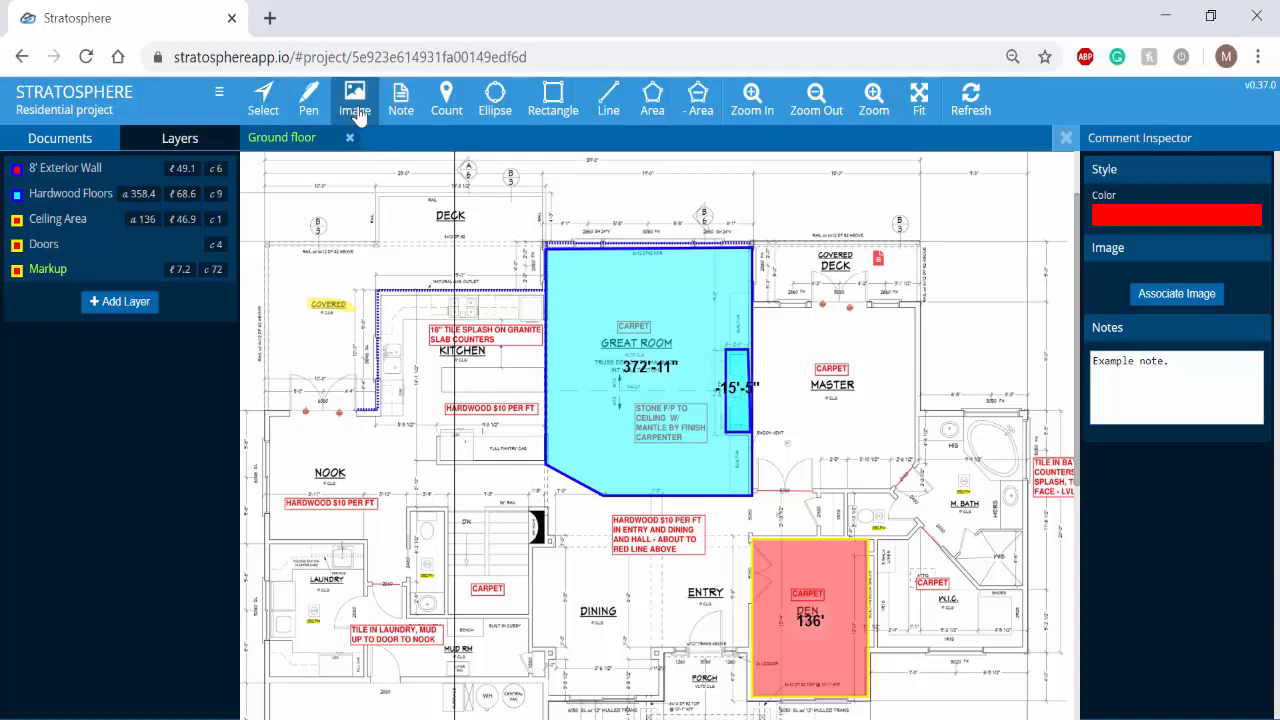
pyautogui.click(324, 425)
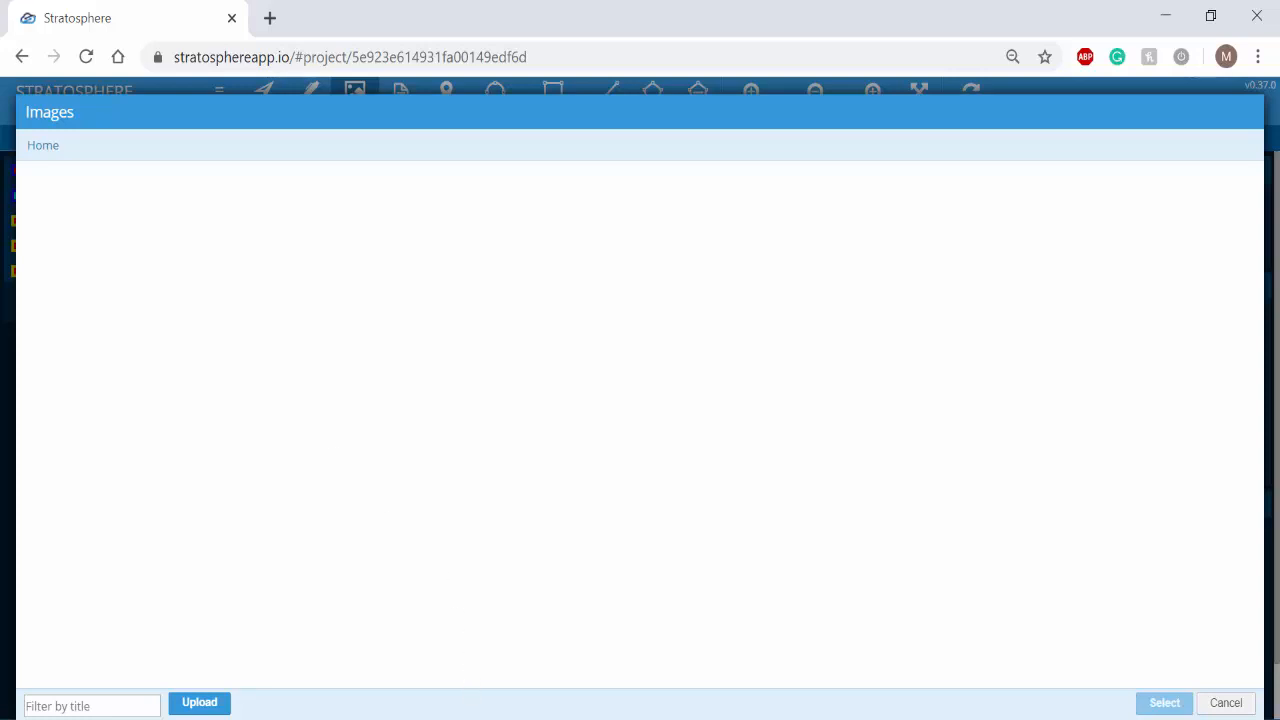
pyautogui.click(474, 719)
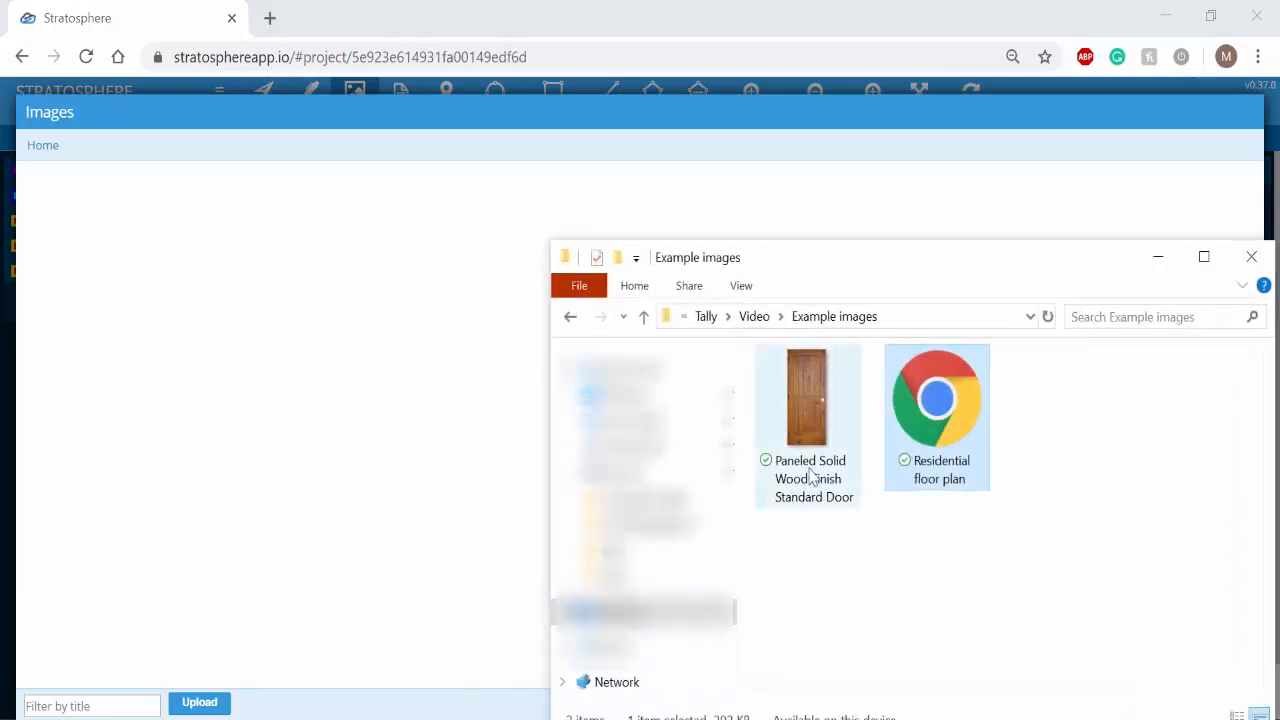
pyautogui.click(783, 441)
pyautogui.moveTo(780, 437); pyautogui.dragTo(303, 349)
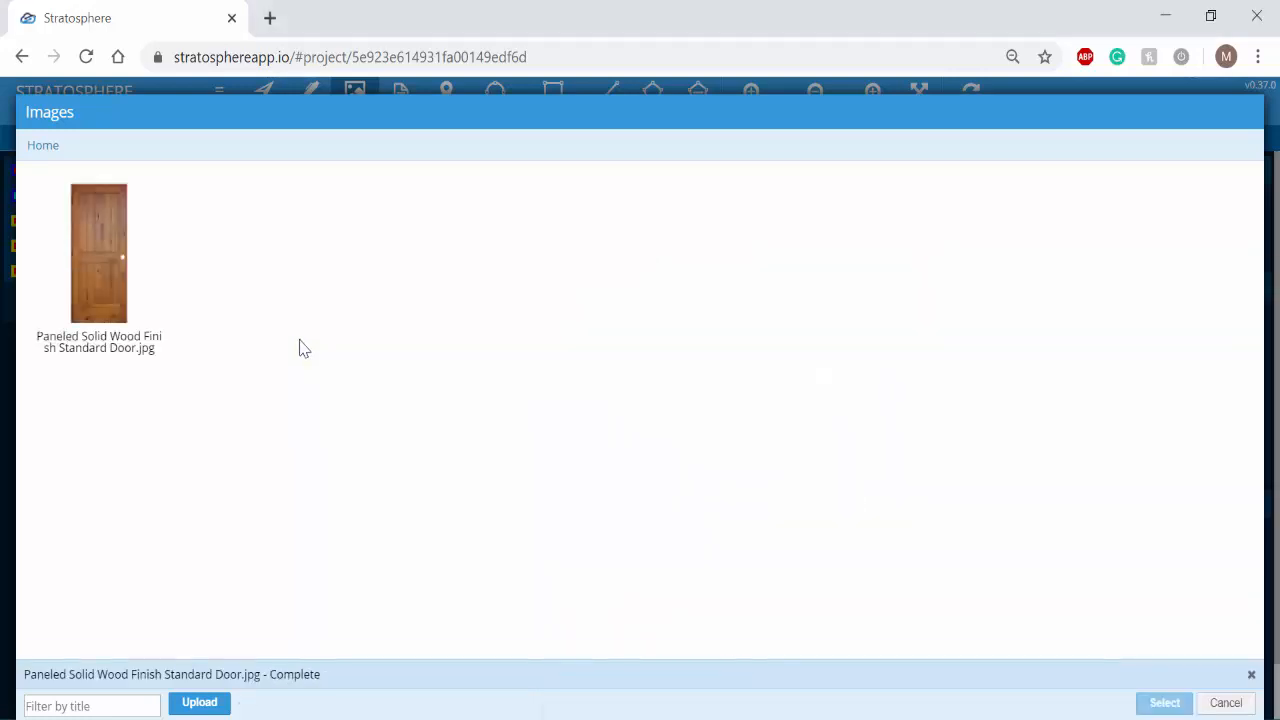
# - Attach Paneled Solid Wood Finish Standard Door.jpg to the marker above the Nook label, and select the placed marker
pyautogui.click(106, 289)
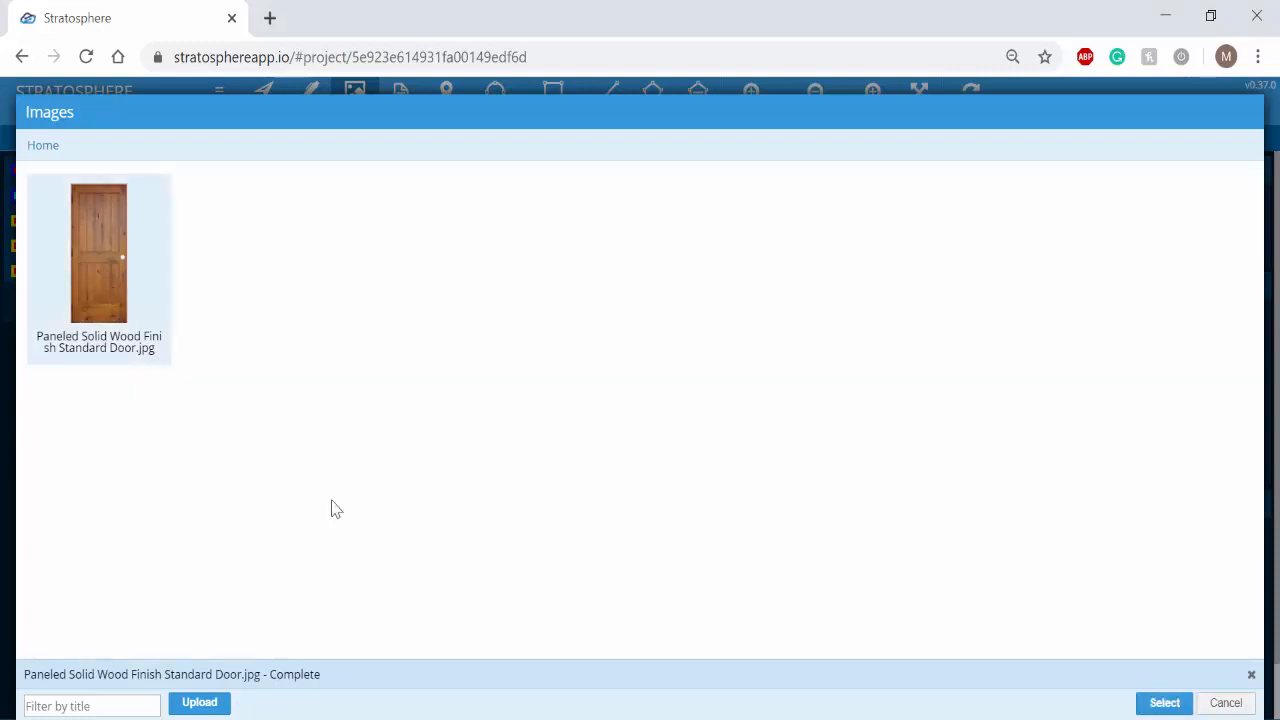
pyautogui.click(1158, 705)
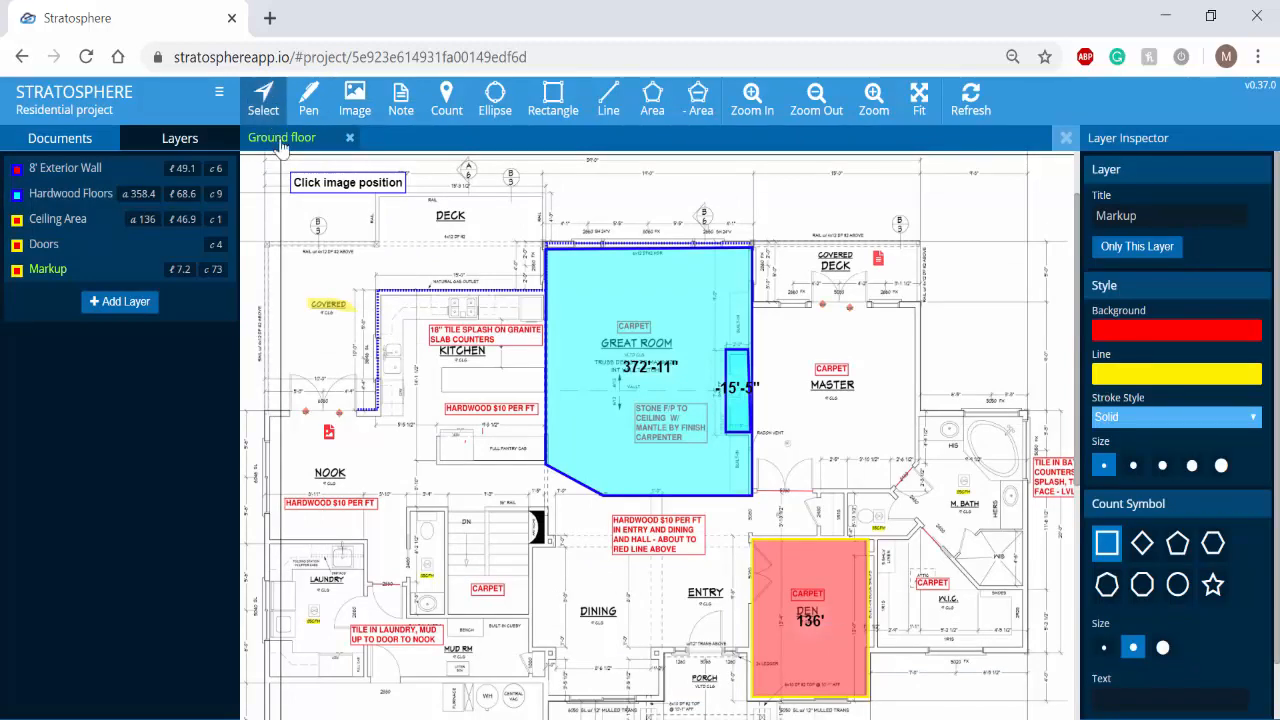
pyautogui.click(329, 433)
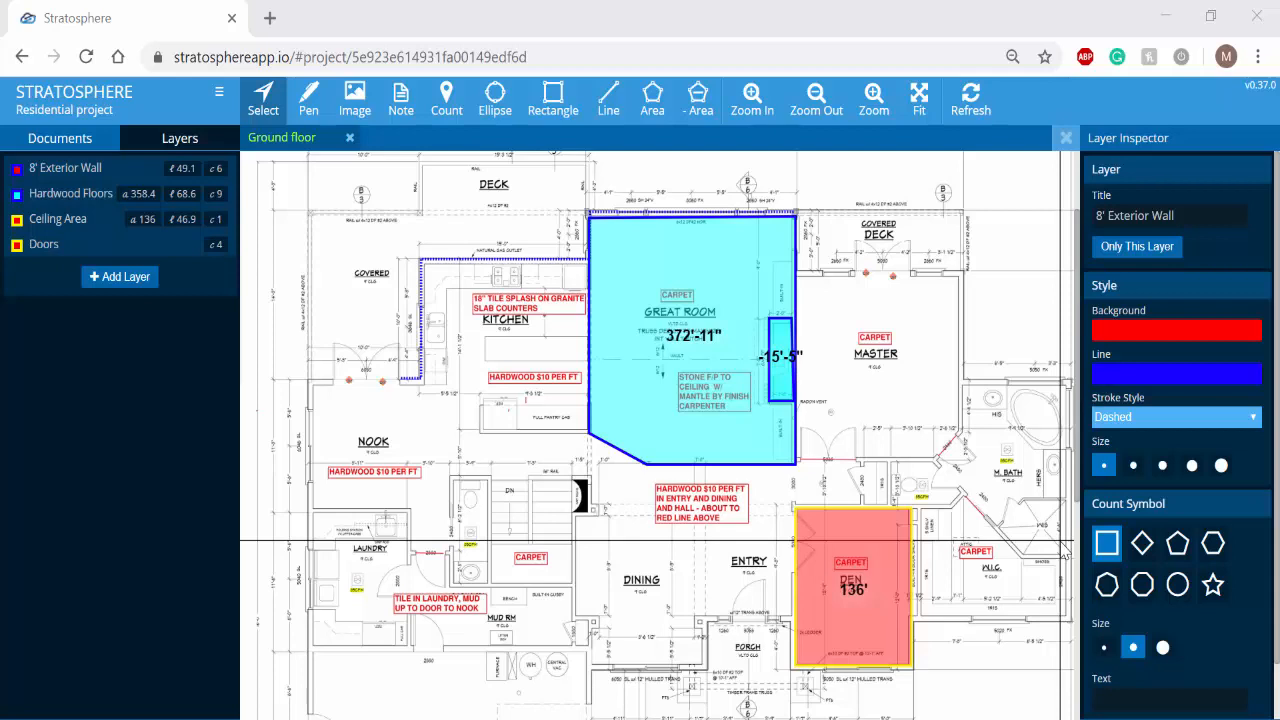
# - Generate the printable version of the Ground floor page with its layer legend, review it and close it
pyautogui.click(219, 97)
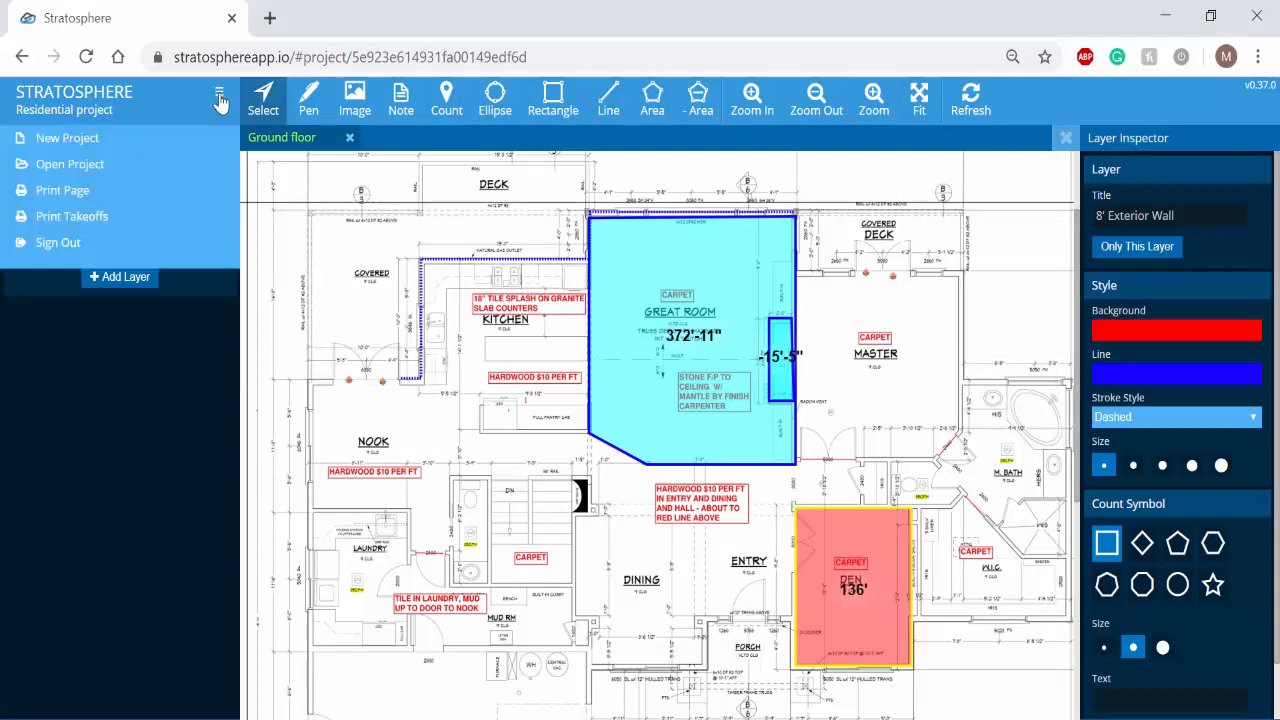
pyautogui.click(85, 203)
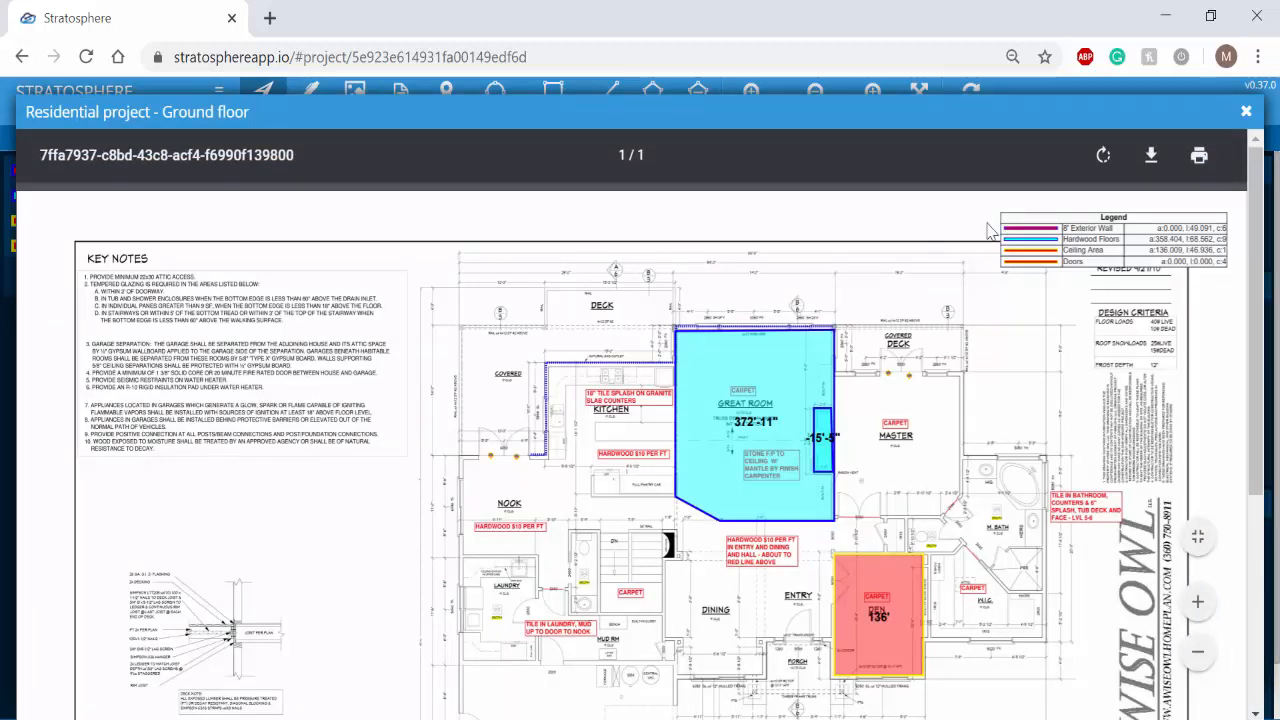
pyautogui.click(1246, 111)
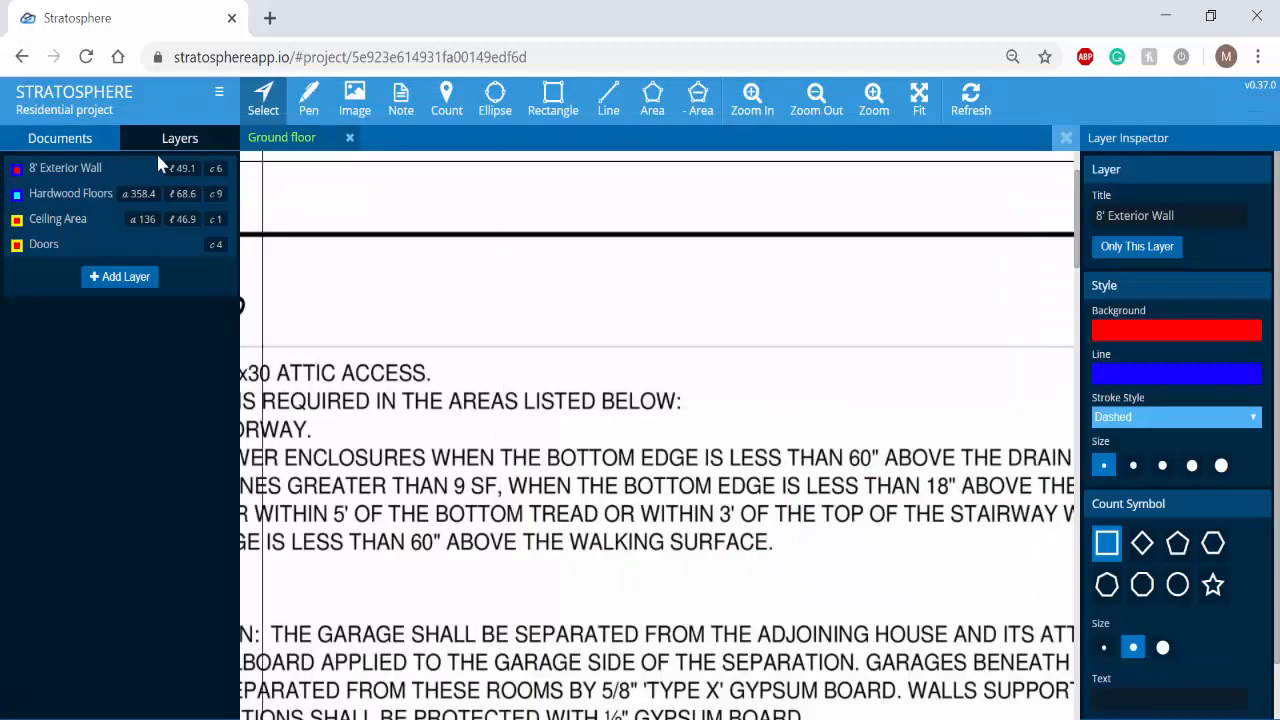
# - Generate the printable takeoffs report listing length, area and count for every layer of the project
pyautogui.click(219, 91)
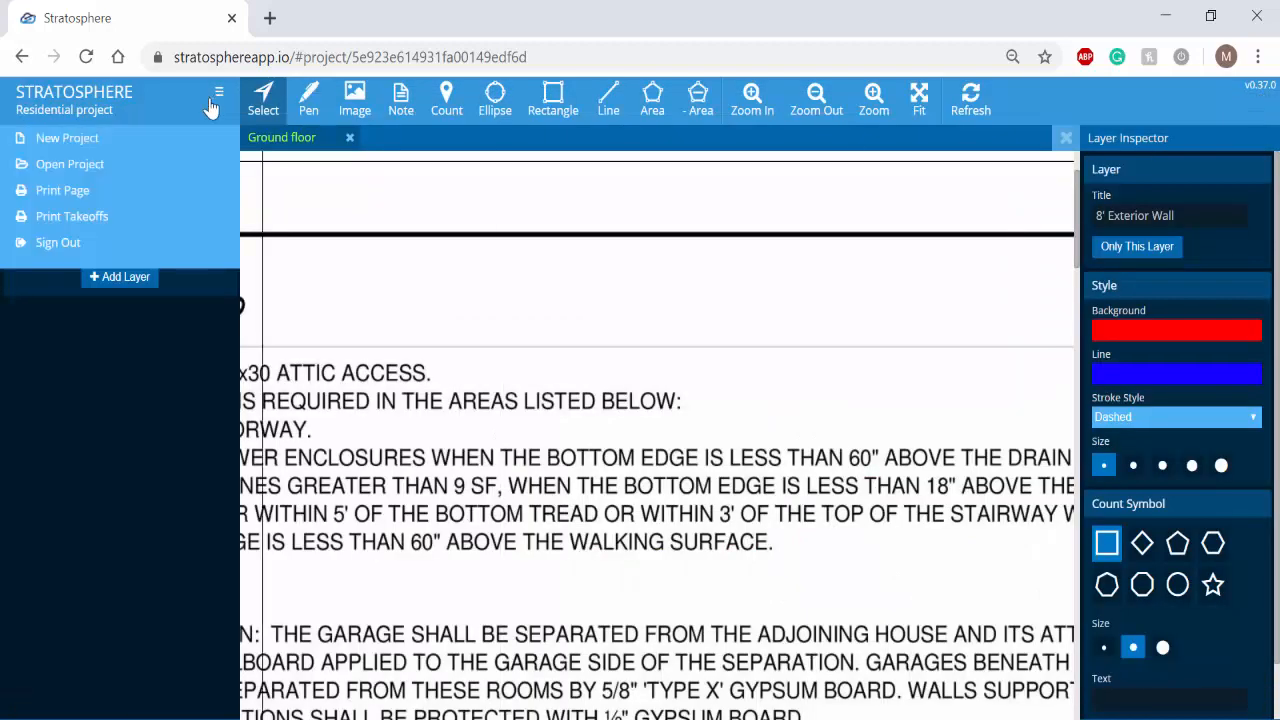
pyautogui.click(100, 222)
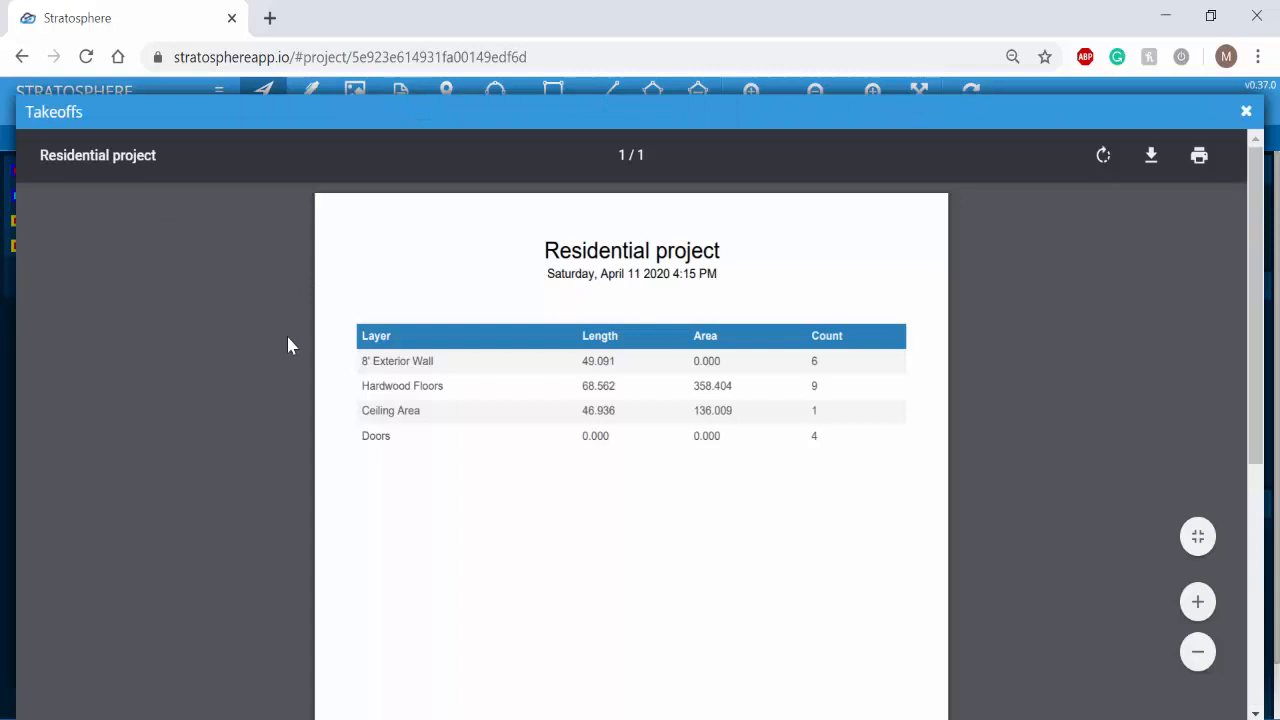